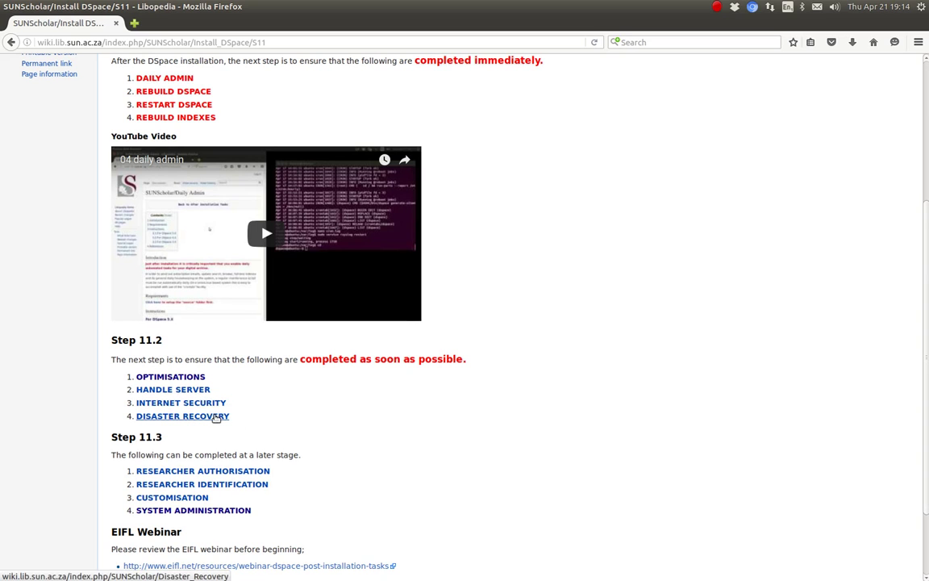
Follow the DISASTER RECOVERY link under Step 11.2 on the Install DSpace/S11 page.
{"action": "left_click_drag", "start_coordinate": [241, 417], "coordinate": [138, 420]}
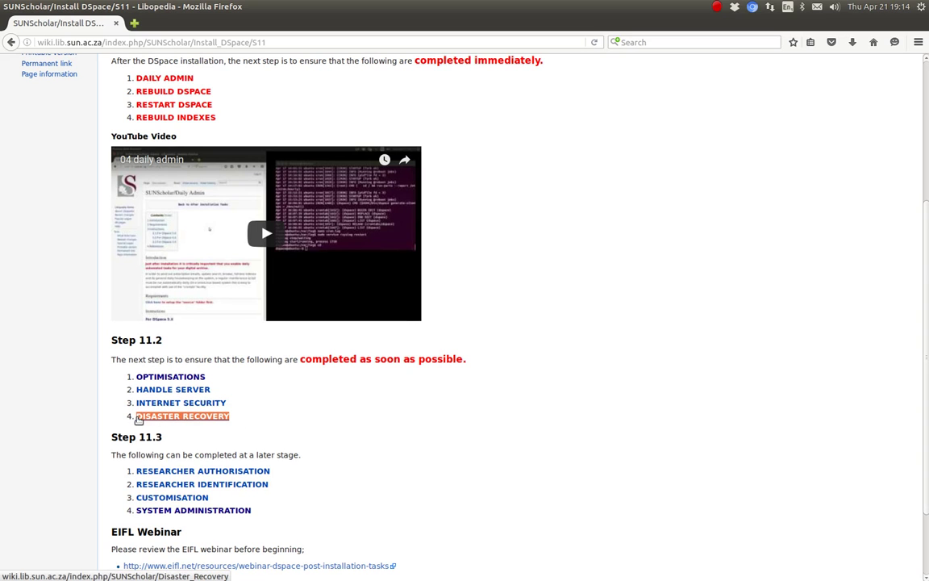
{"action": "left_click", "coordinate": [153, 419]}
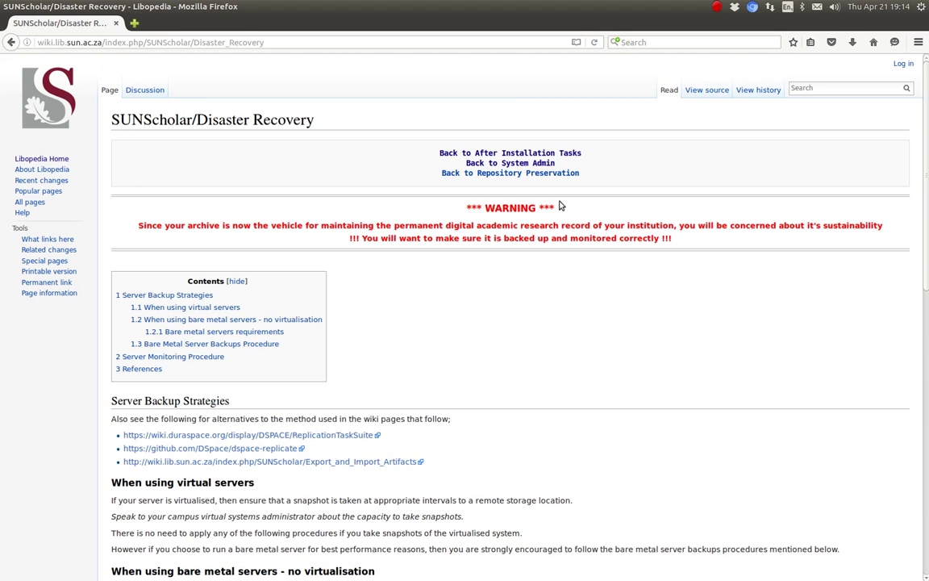
{"action": "left_click_drag", "start_coordinate": [464, 208], "coordinate": [555, 207]}
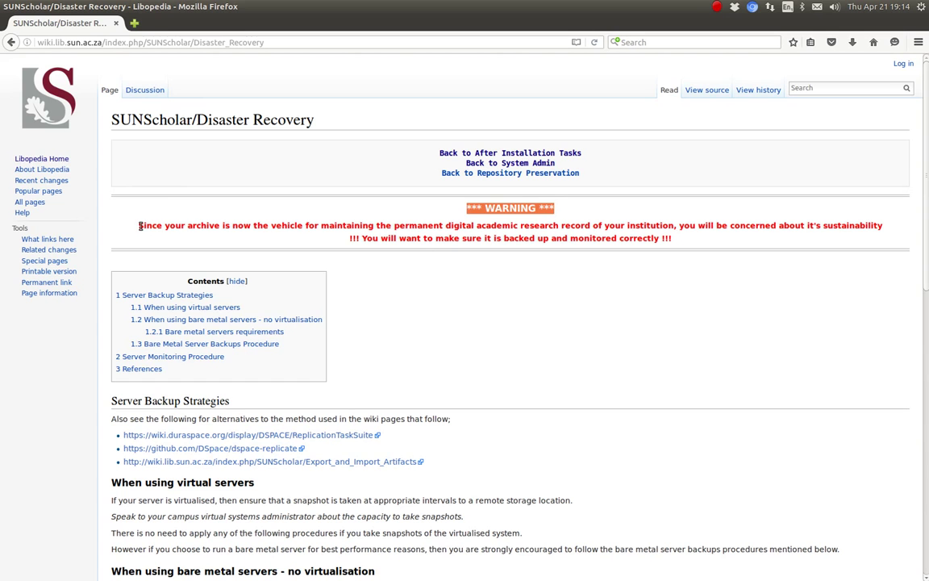
{"action": "left_click_drag", "start_coordinate": [140, 226], "coordinate": [590, 226]}
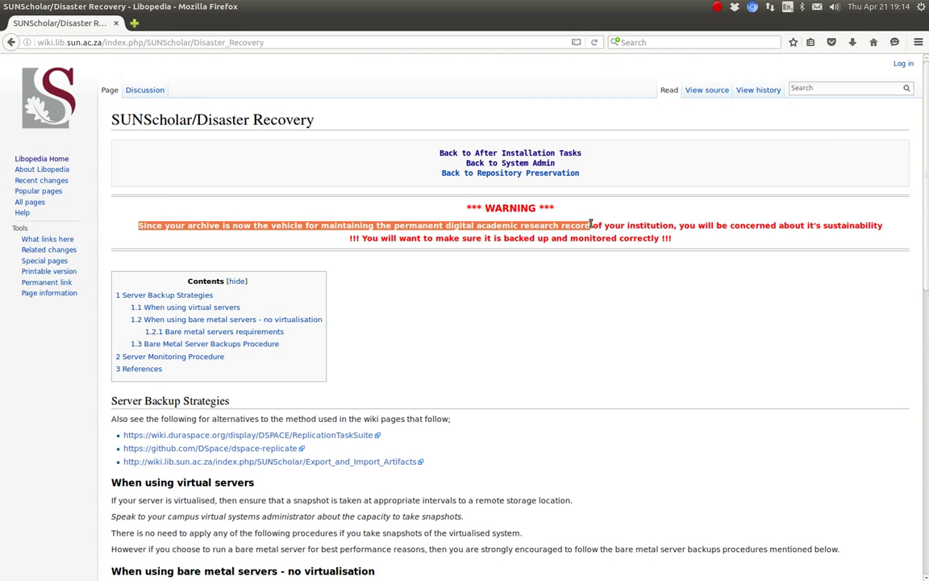
{"action": "left_click_drag", "start_coordinate": [591, 225], "coordinate": [913, 231]}
{"action": "left_click_drag", "start_coordinate": [360, 238], "coordinate": [659, 240]}
{"action": "left_click", "coordinate": [523, 254]}
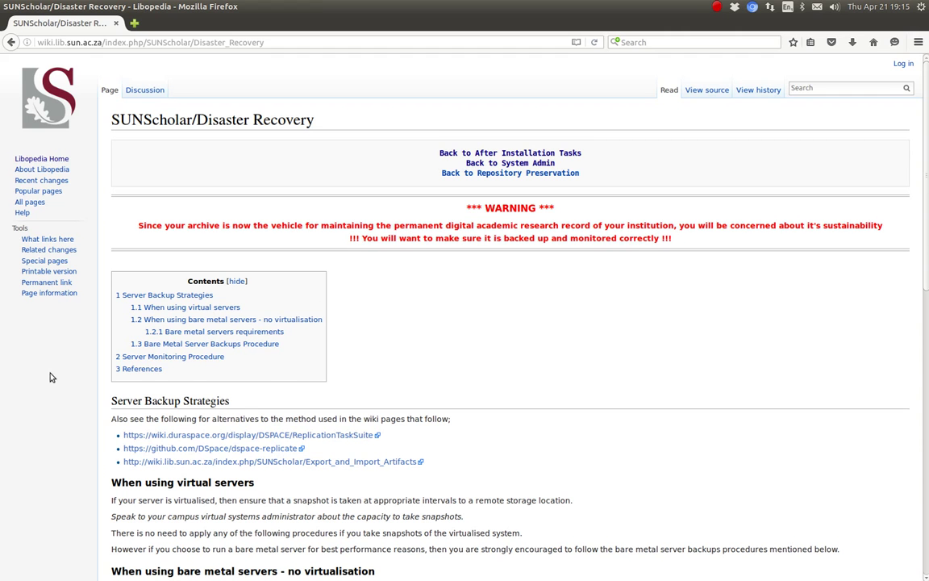
{"action": "scroll", "coordinate": [50, 376], "scroll_direction": "down", "scroll_amount": 5}
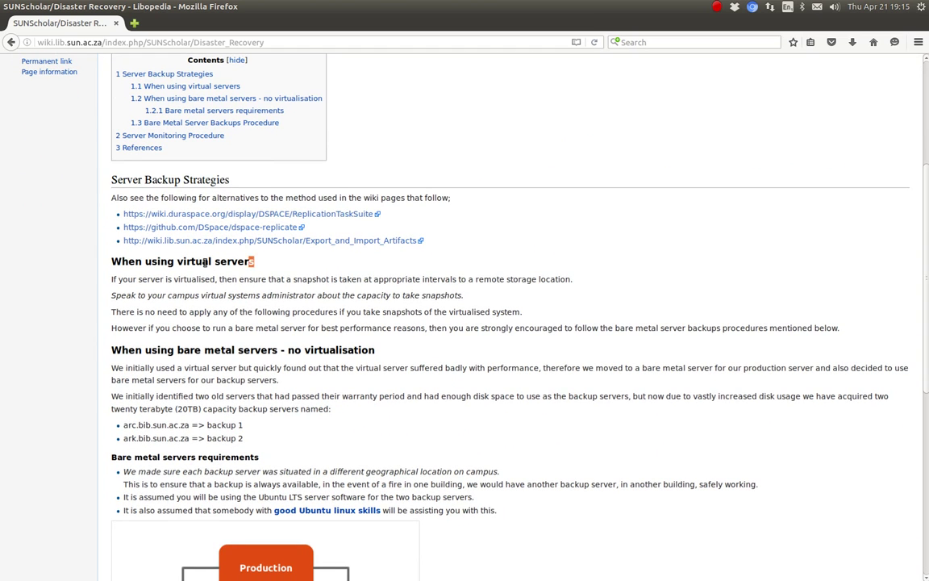
{"action": "triple_click", "coordinate": [113, 261]}
{"action": "left_click_drag", "start_coordinate": [376, 350], "coordinate": [102, 320]}
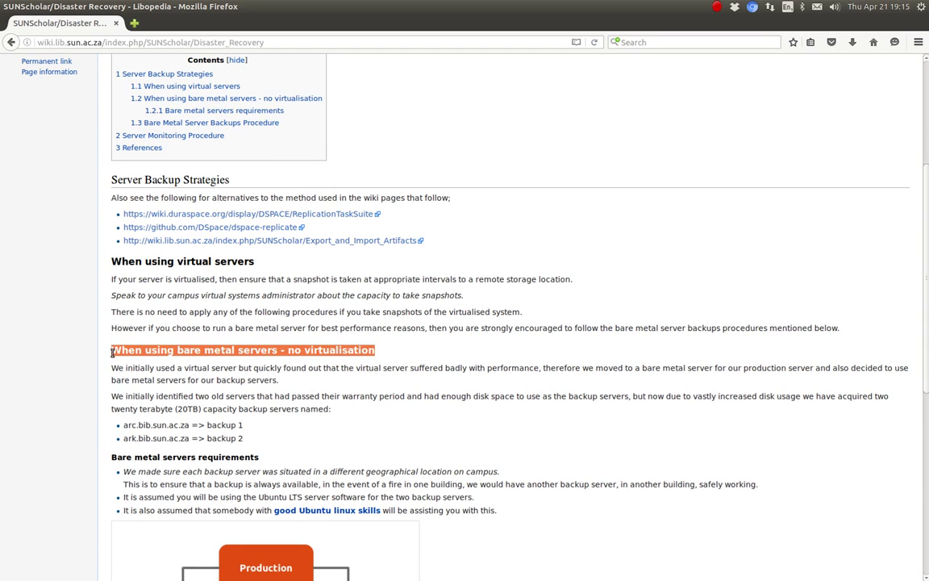
{"action": "left_click", "coordinate": [69, 327]}
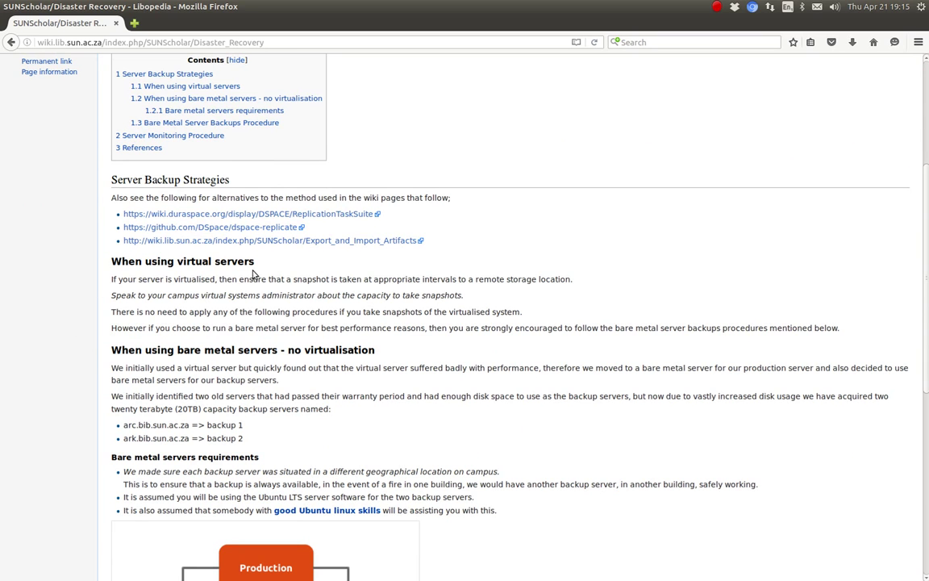
{"action": "left_click_drag", "start_coordinate": [113, 295], "coordinate": [466, 296]}
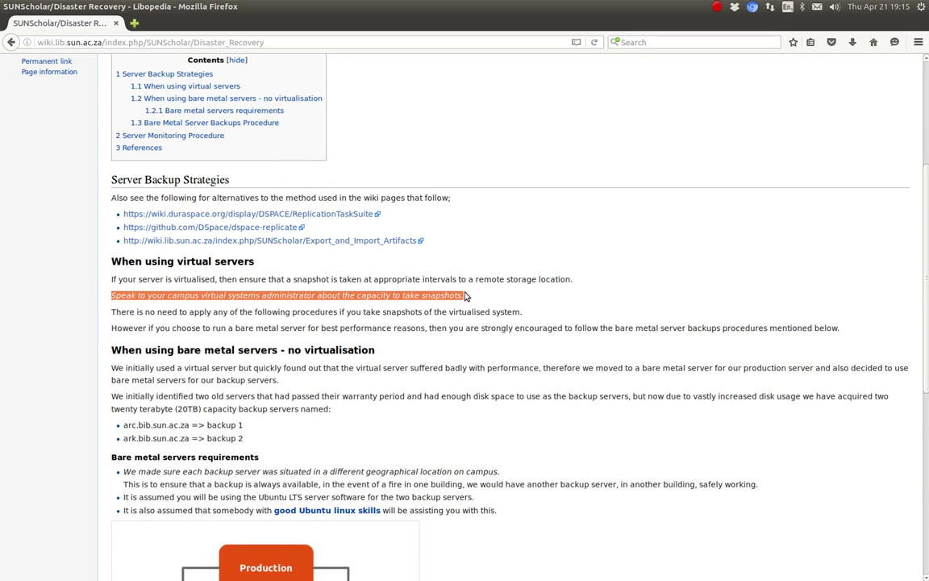
{"action": "left_click", "coordinate": [401, 295]}
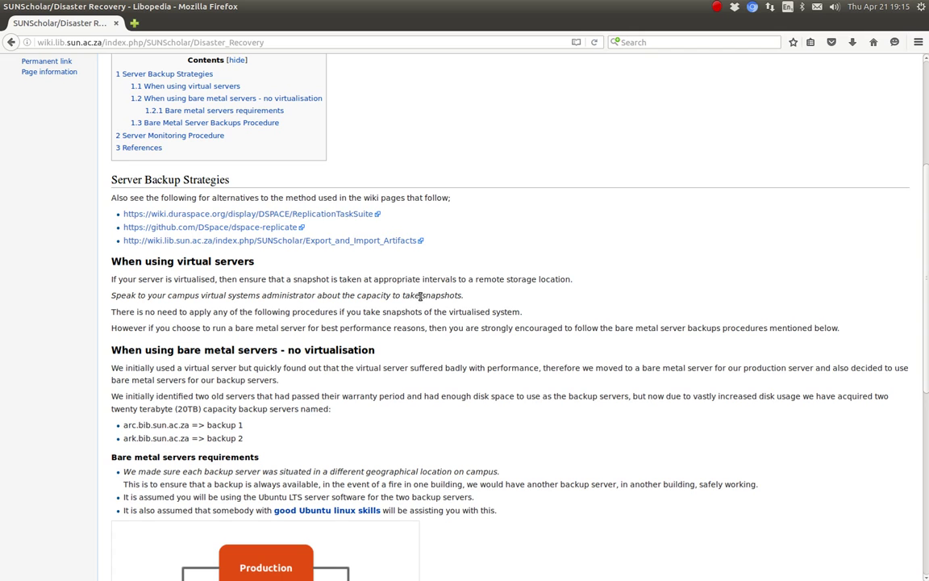
{"action": "left_click_drag", "start_coordinate": [421, 296], "coordinate": [464, 296]}
{"action": "left_click", "coordinate": [78, 324]}
{"action": "left_click_drag", "start_coordinate": [530, 315], "coordinate": [113, 314]}
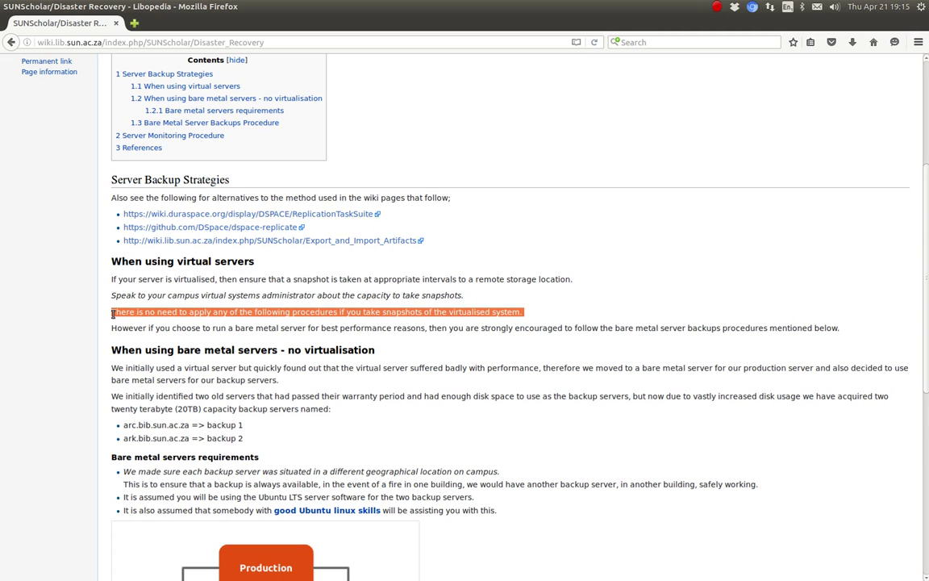
{"action": "left_click", "coordinate": [44, 375]}
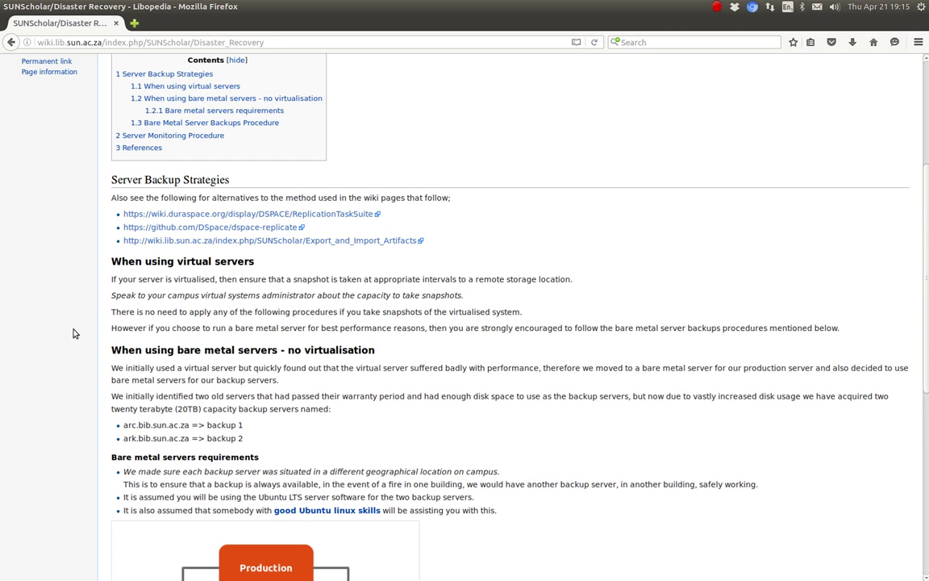
{"action": "scroll", "coordinate": [73, 334], "scroll_direction": "down", "scroll_amount": 4}
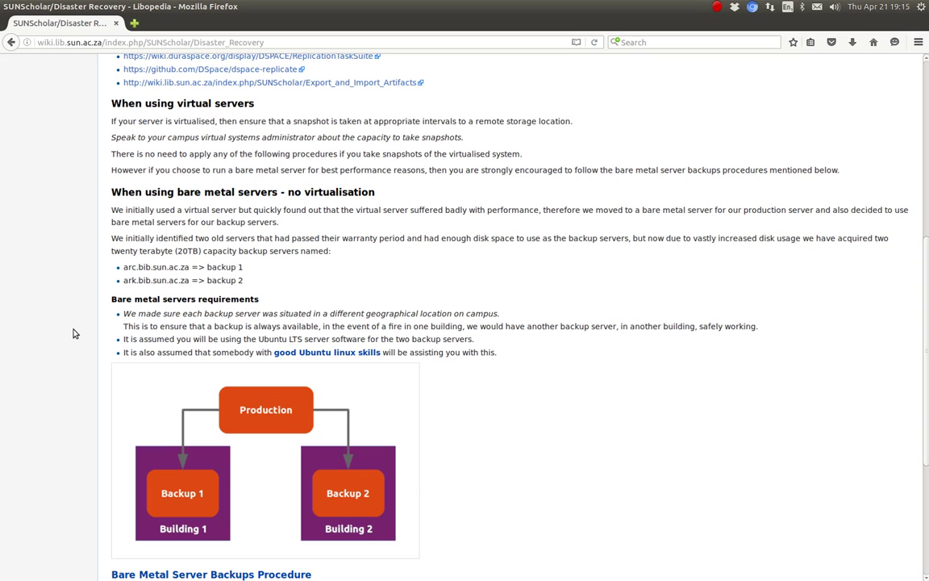
{"action": "left_click_drag", "start_coordinate": [237, 192], "coordinate": [178, 193]}
{"action": "left_click", "coordinate": [93, 261]}
{"action": "left_click_drag", "start_coordinate": [244, 280], "coordinate": [106, 267]}
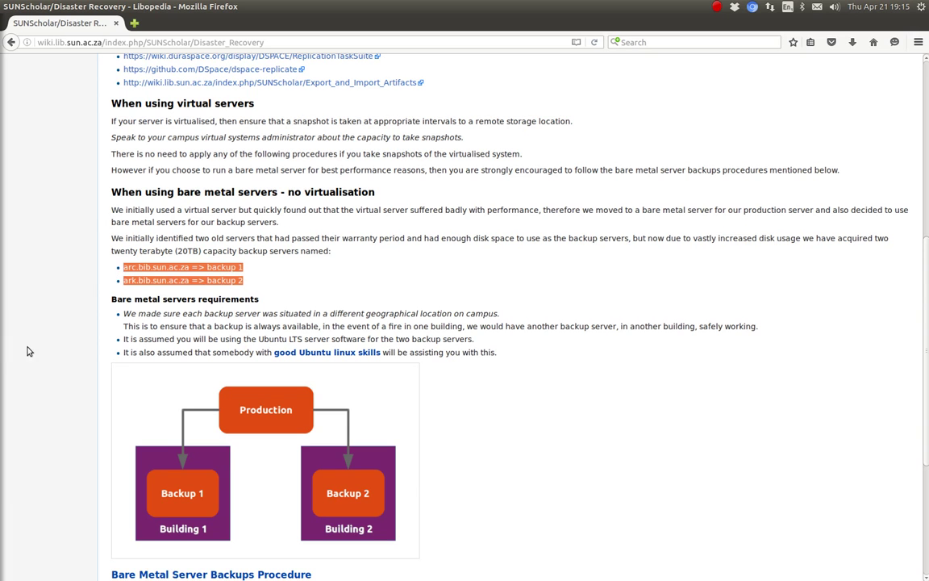
{"action": "left_click", "coordinate": [55, 309]}
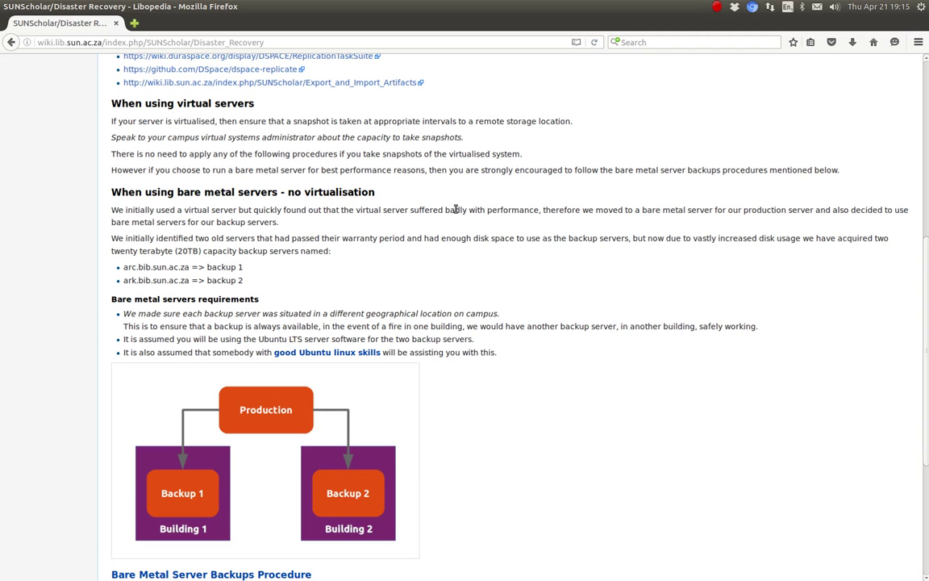
{"action": "left_click_drag", "start_coordinate": [354, 209], "coordinate": [540, 210]}
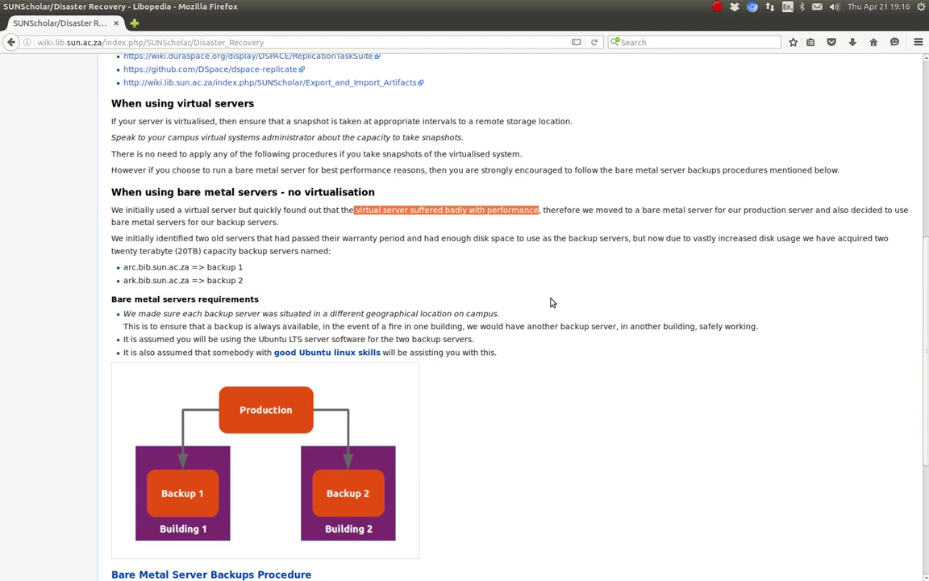
Read through the bare metal servers requirements, including the Ubuntu LTS server and Linux skills items.
{"action": "scroll", "coordinate": [59, 279], "scroll_direction": "down", "scroll_amount": 3}
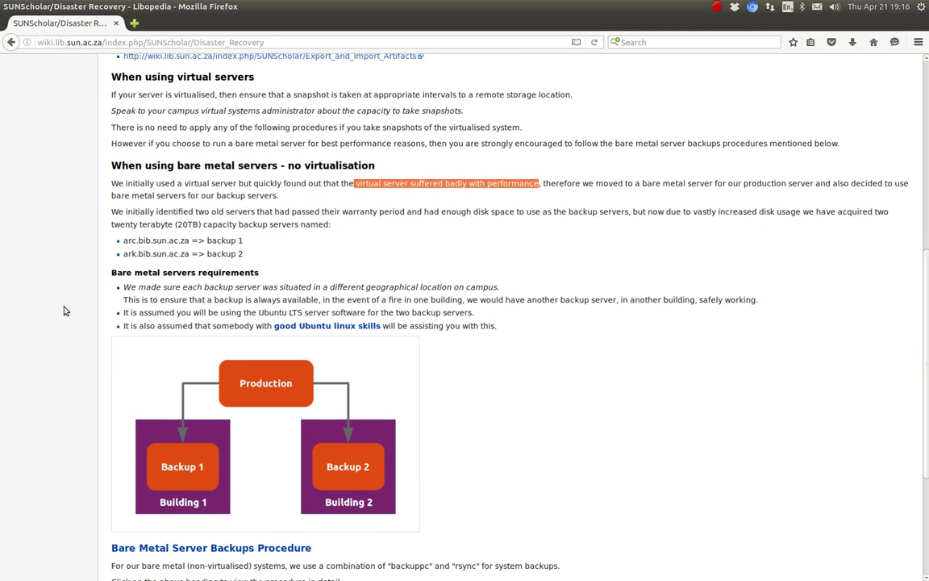
{"action": "left_click_drag", "start_coordinate": [253, 173], "coordinate": [104, 179]}
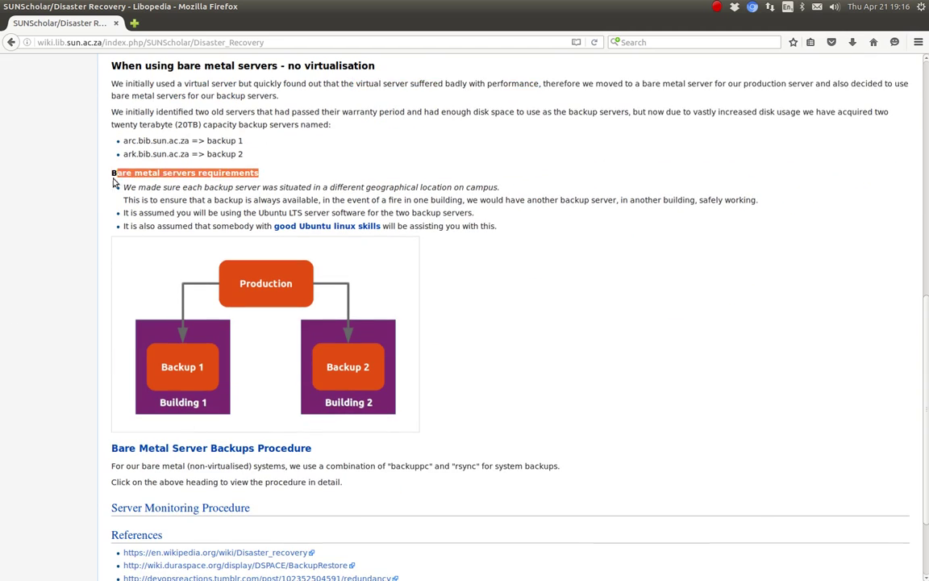
{"action": "left_click_drag", "start_coordinate": [535, 191], "coordinate": [115, 191]}
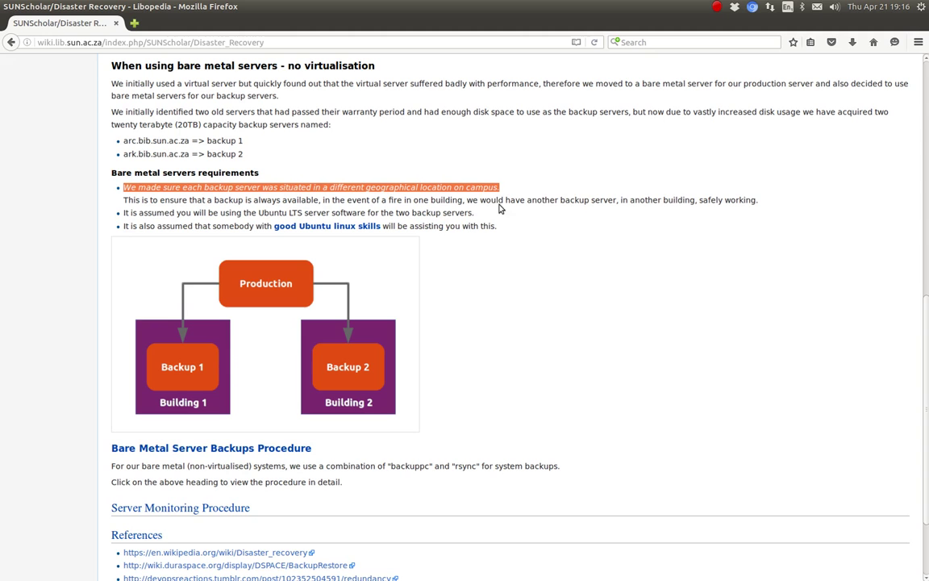
{"action": "left_click_drag", "start_coordinate": [368, 200], "coordinate": [462, 201]}
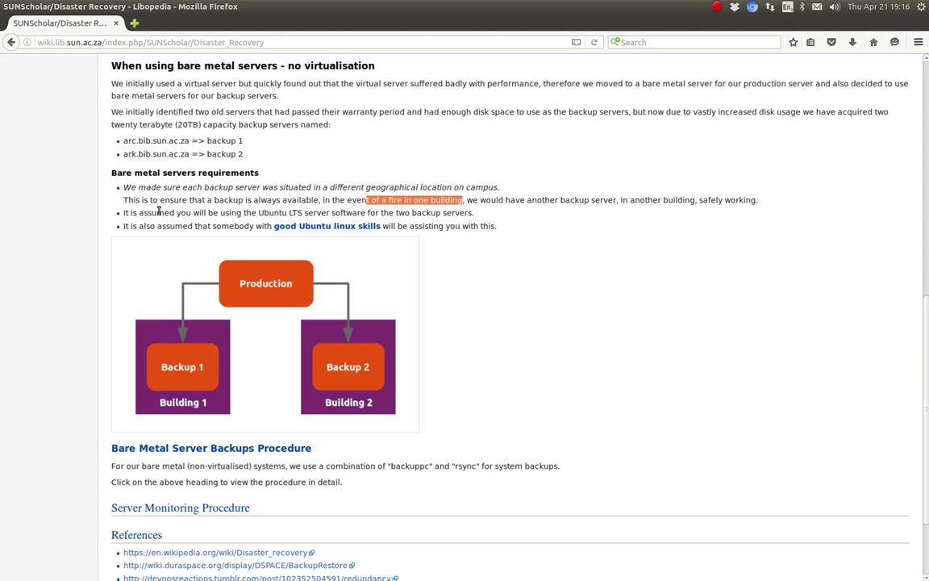
{"action": "left_click_drag", "start_coordinate": [124, 213], "coordinate": [501, 216]}
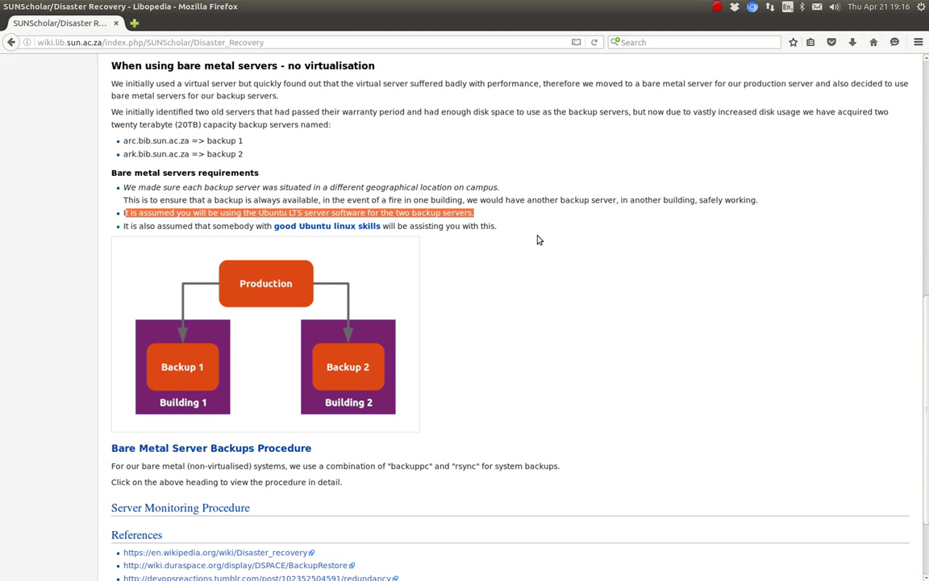
{"action": "left_click", "coordinate": [50, 241]}
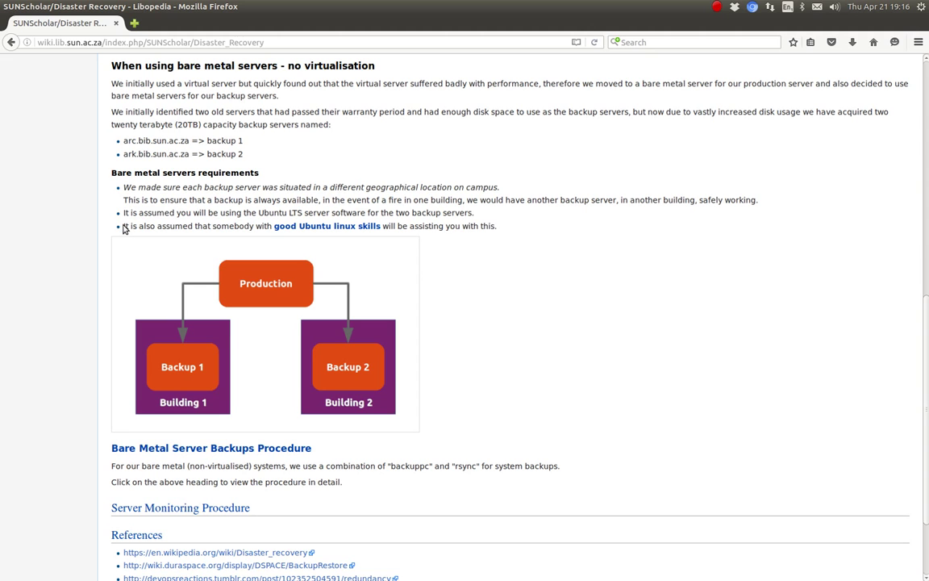
{"action": "left_click_drag", "start_coordinate": [125, 227], "coordinate": [508, 229]}
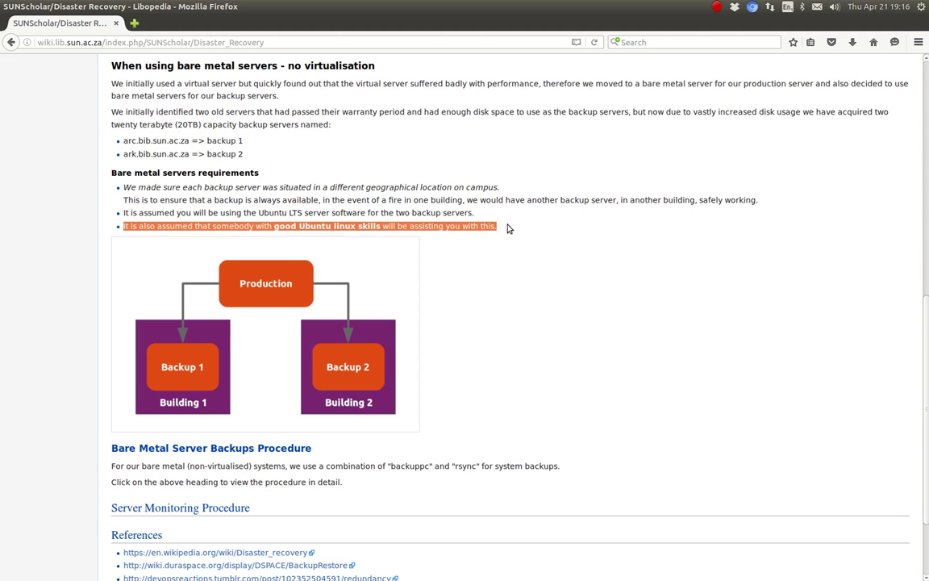
{"action": "left_click", "coordinate": [523, 252]}
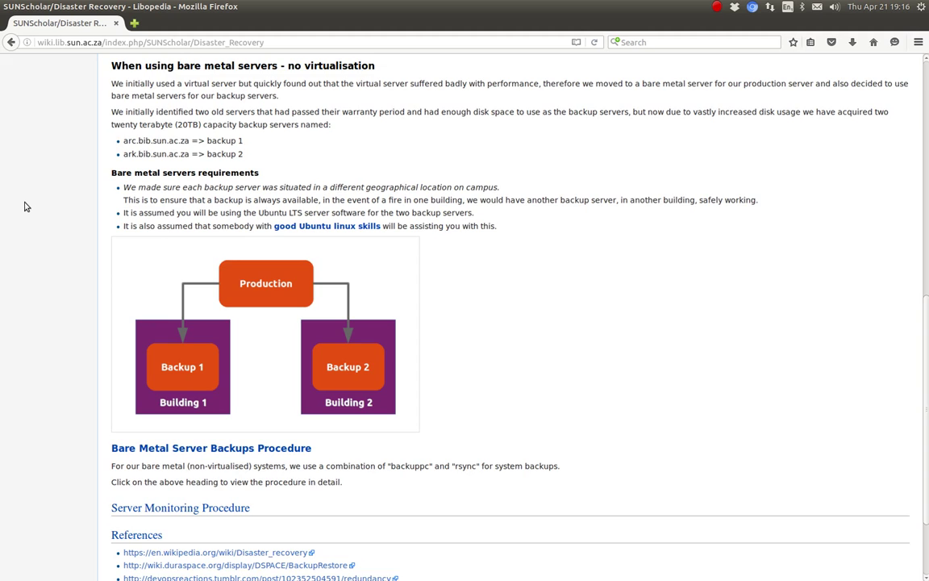
Scroll through the Production and Backup diagram and the References section.
{"action": "scroll", "coordinate": [24, 207], "scroll_direction": "down", "scroll_amount": 2}
{"action": "scroll", "coordinate": [25, 207], "scroll_direction": "down", "scroll_amount": 1}
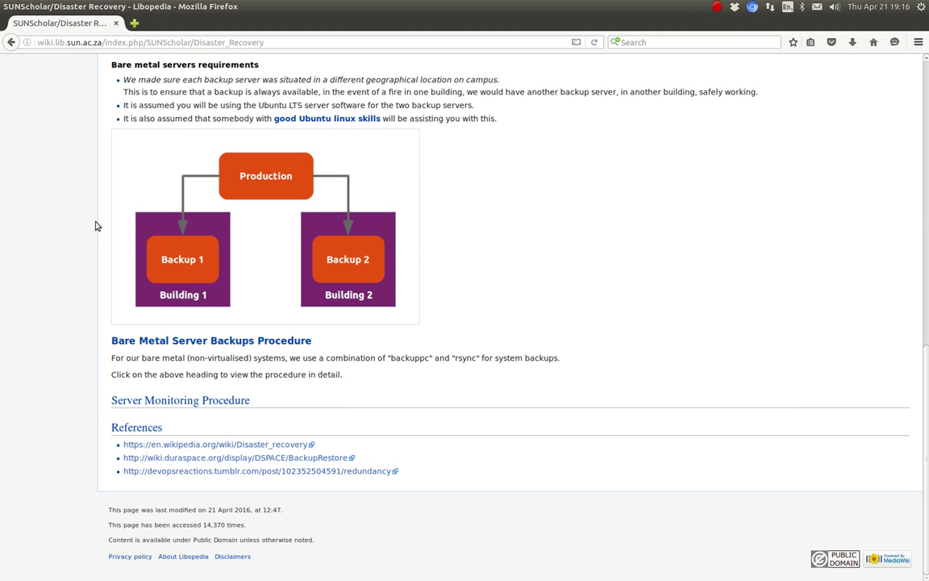
{"action": "scroll", "coordinate": [95, 226], "scroll_direction": "up", "scroll_amount": 2}
{"action": "scroll", "coordinate": [96, 225], "scroll_direction": "up", "scroll_amount": 3}
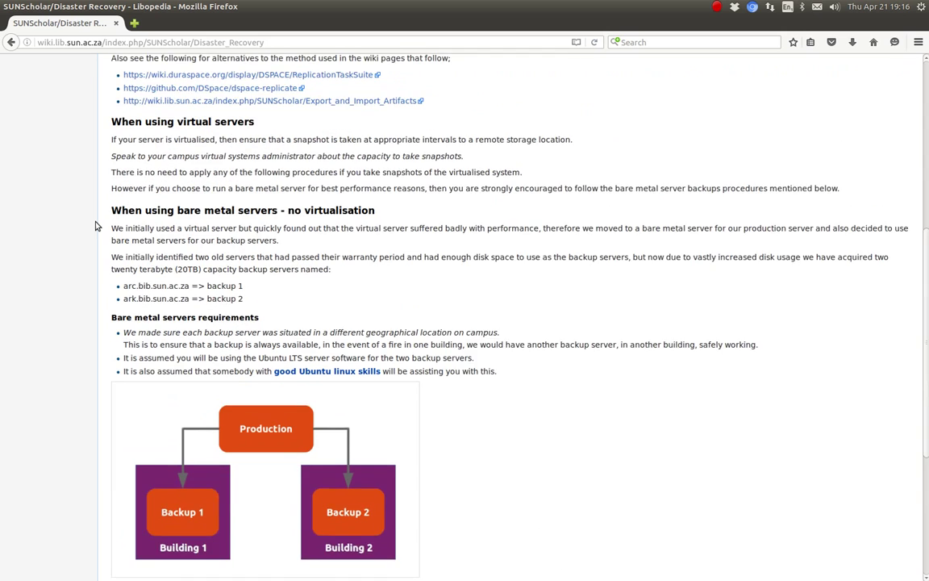
{"action": "scroll", "coordinate": [96, 226], "scroll_direction": "down", "scroll_amount": 5}
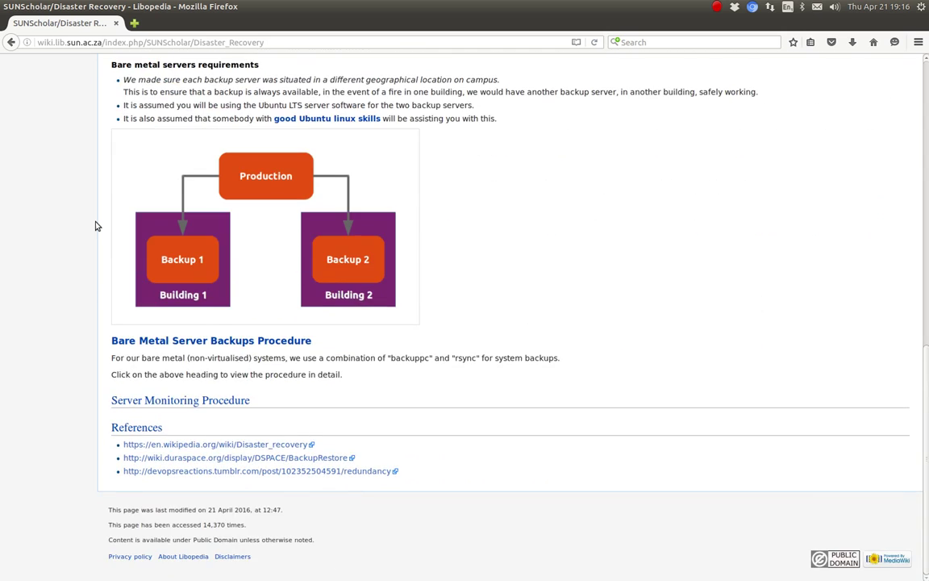
{"action": "scroll", "coordinate": [95, 226], "scroll_direction": "up", "scroll_amount": 1}
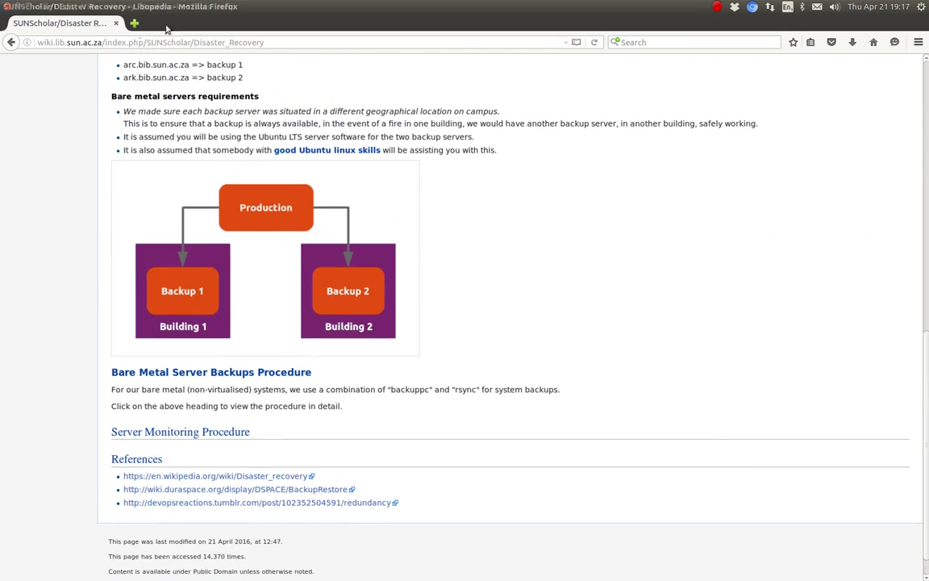
{"action": "left_click", "coordinate": [134, 24]}
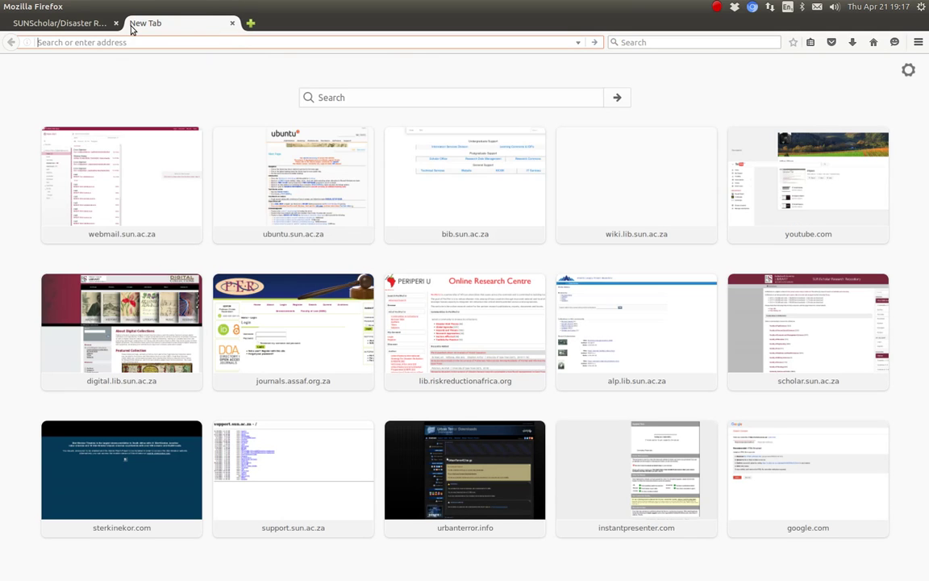
{"action": "type", "text": "arc"}
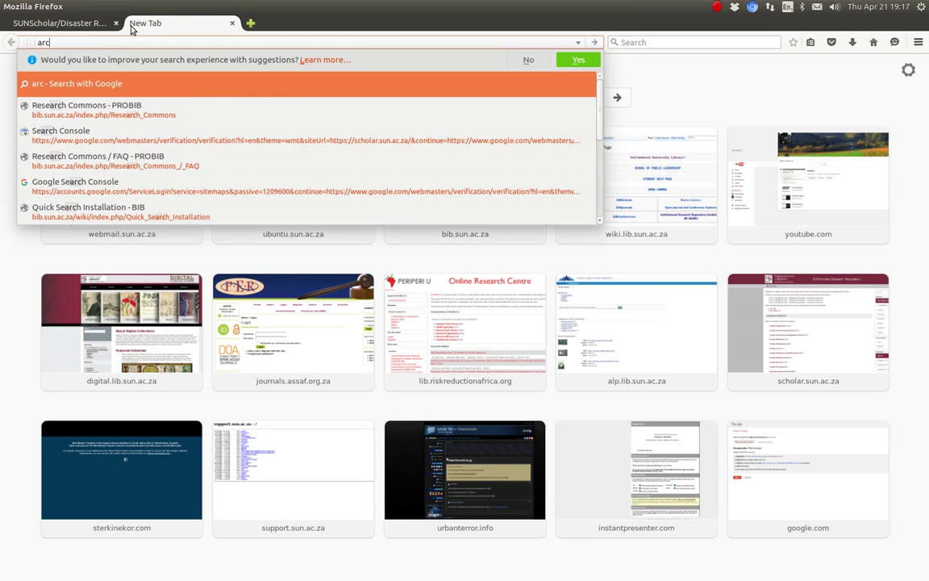
{"action": "type", "text": ".bi"}
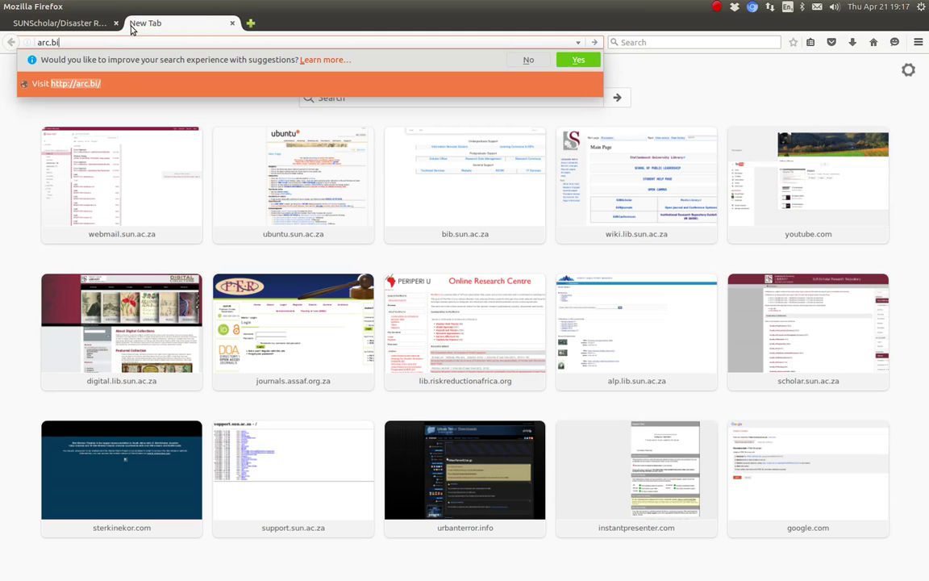
{"action": "type", "text": "b.sun.ac.za/backuppc"}
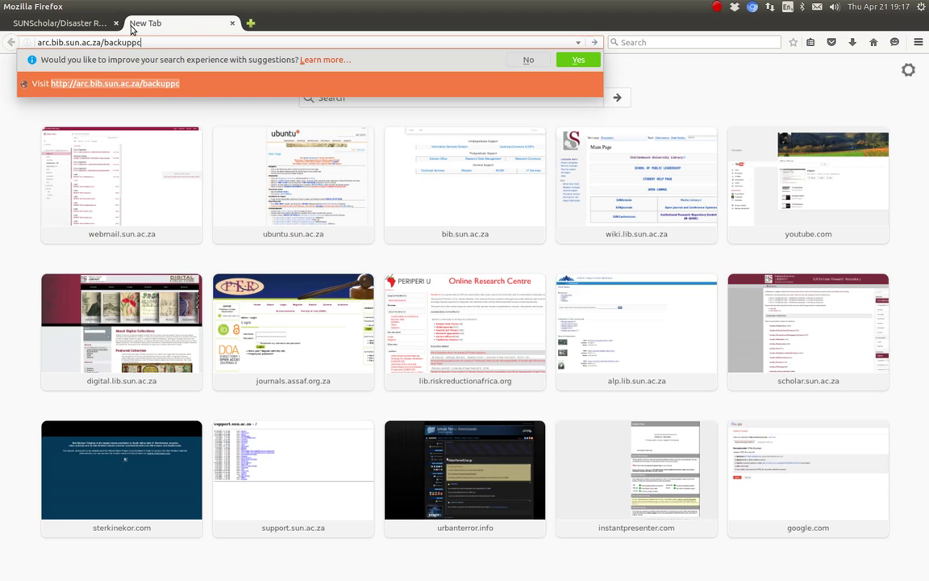
{"action": "key", "text": "Return"}
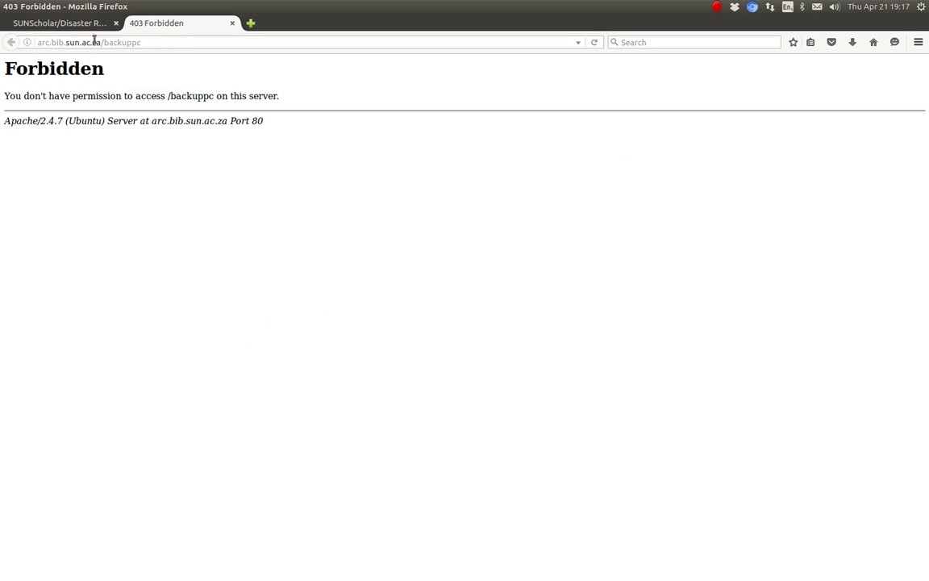
{"action": "left_click", "coordinate": [232, 22]}
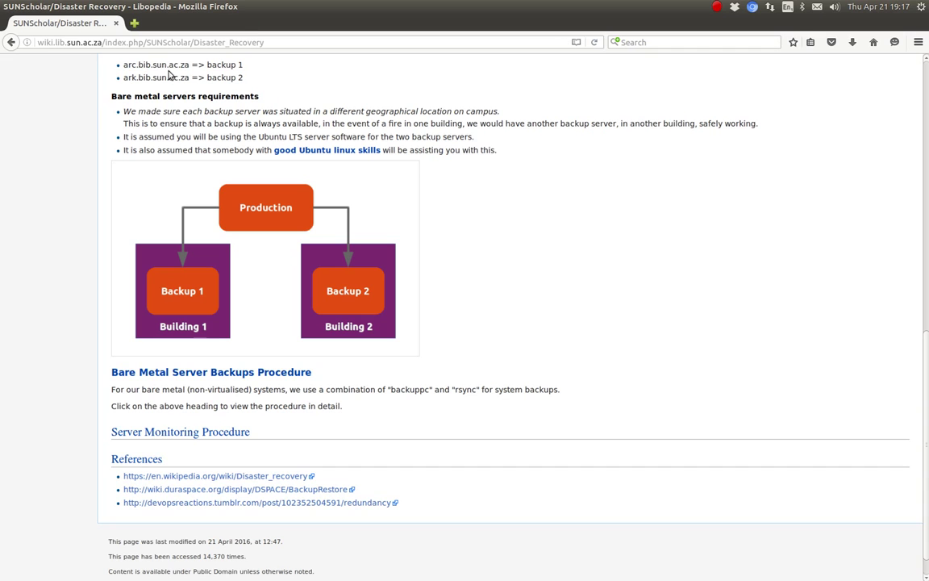
Load the pasted https BackupPC address in a new tab.
{"action": "left_click", "coordinate": [717, 6]}
{"action": "left_click", "coordinate": [730, 80]}
{"action": "left_click", "coordinate": [134, 23]}
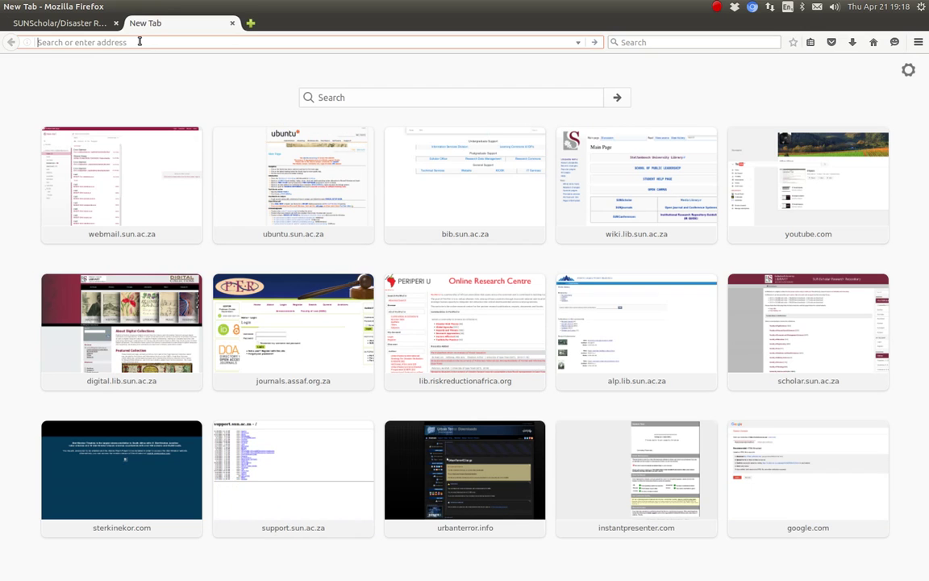
{"action": "right_click", "coordinate": [132, 44]}
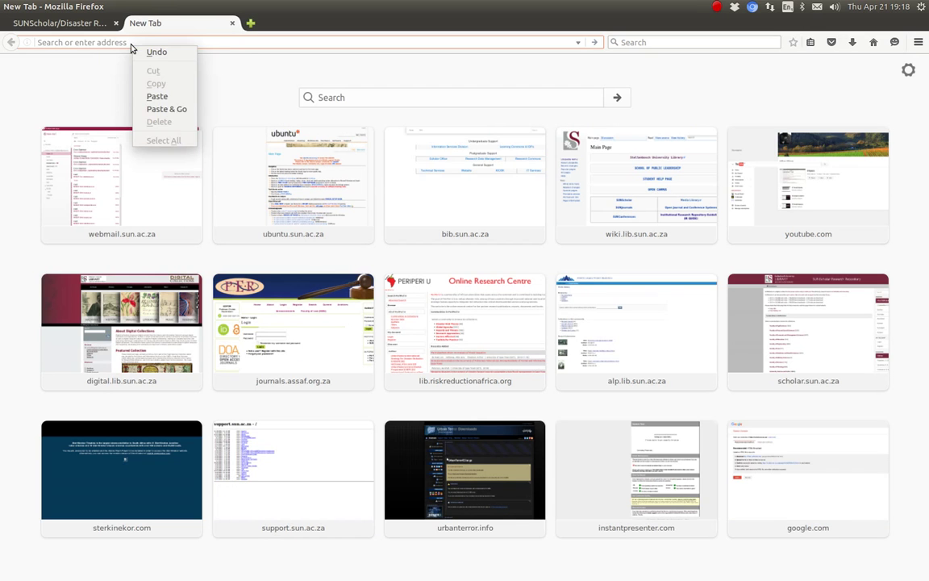
{"action": "left_click", "coordinate": [158, 108]}
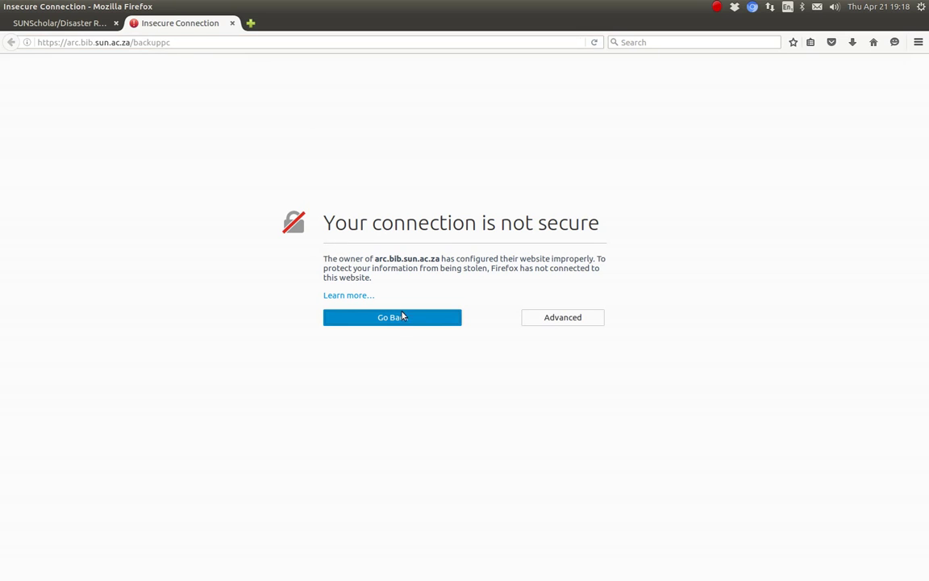
Add and confirm a security exception for the server's self-signed certificate.
{"action": "left_click", "coordinate": [568, 317]}
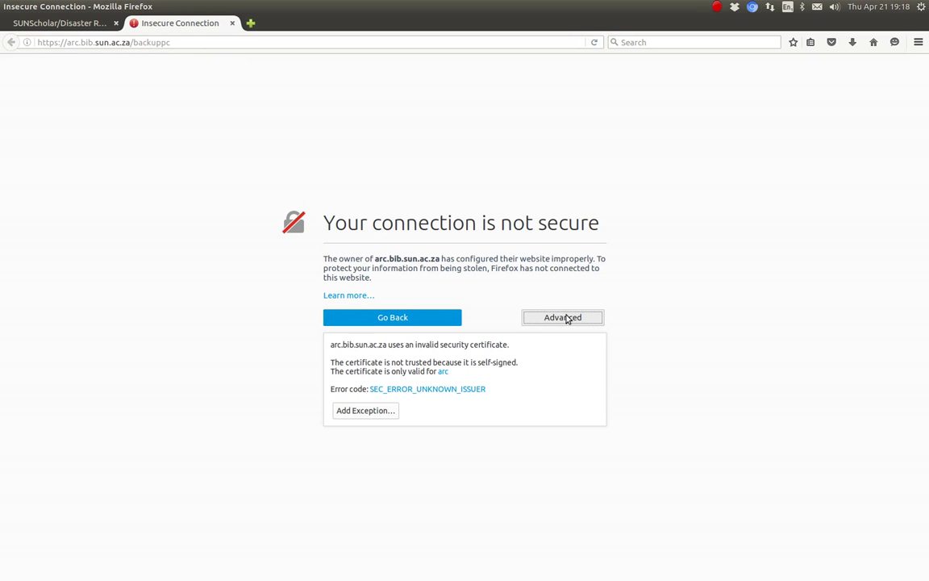
{"action": "left_click", "coordinate": [357, 413]}
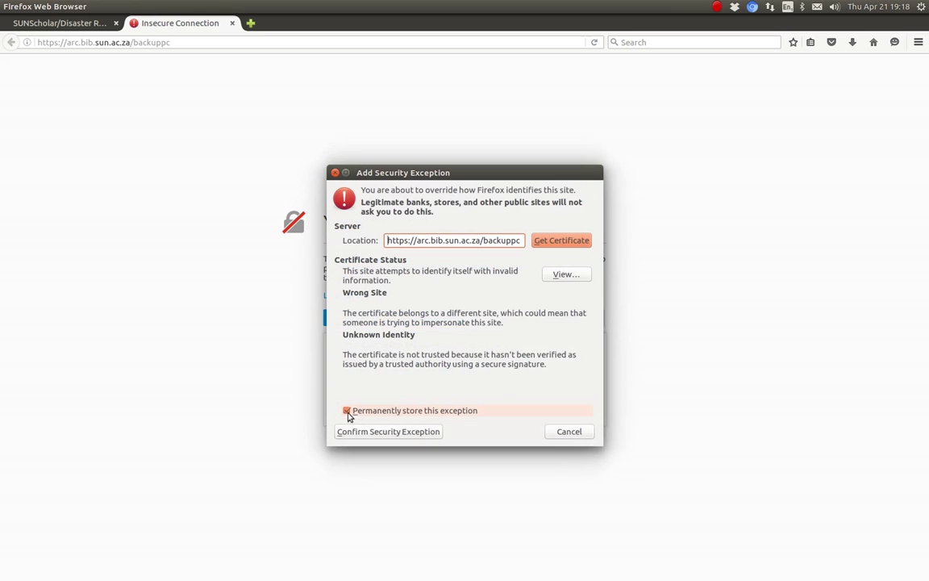
{"action": "left_click", "coordinate": [388, 432]}
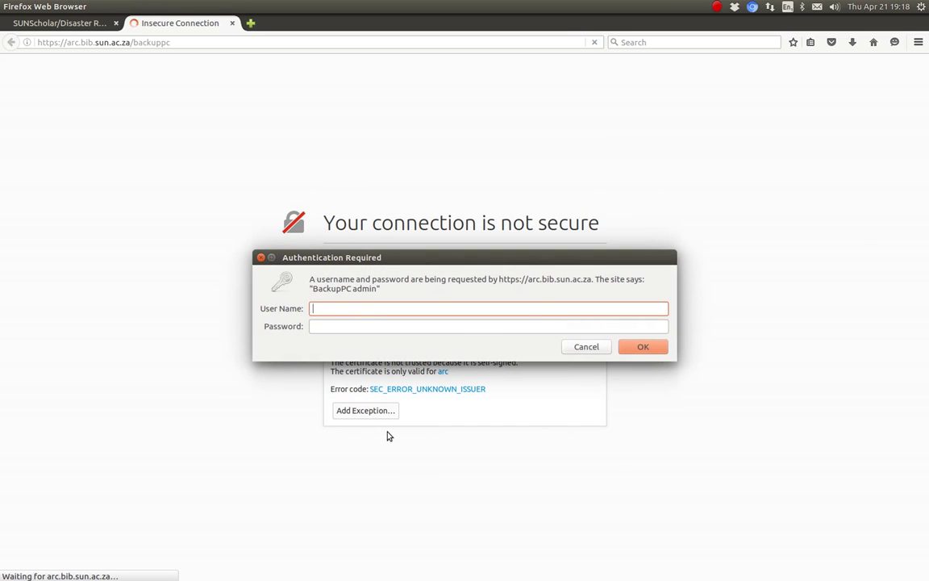
Log in with the admin credentials, decline saving the login, and note the 1101.15GB pool size.
{"action": "key", "text": "Tab"}
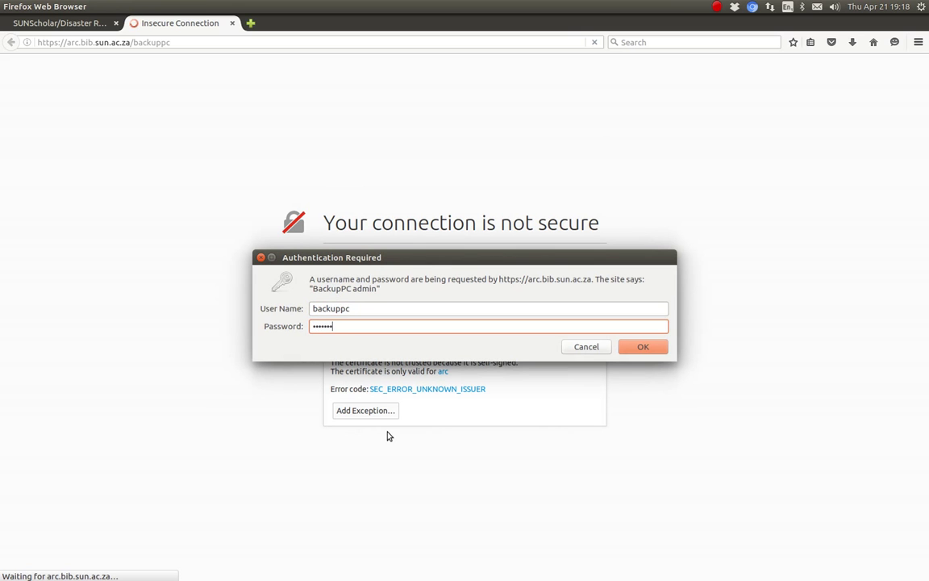
{"action": "key", "text": "Return"}
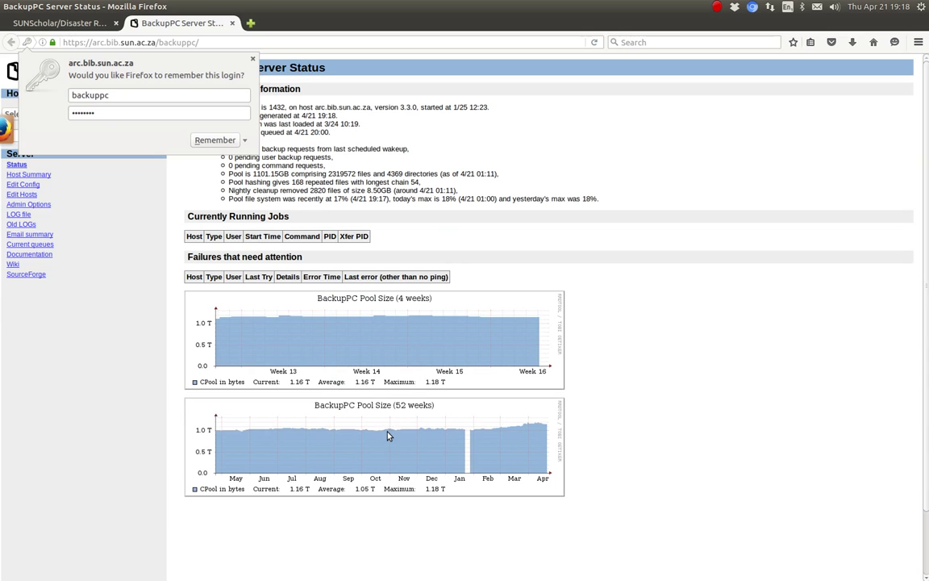
{"action": "left_click", "coordinate": [259, 76]}
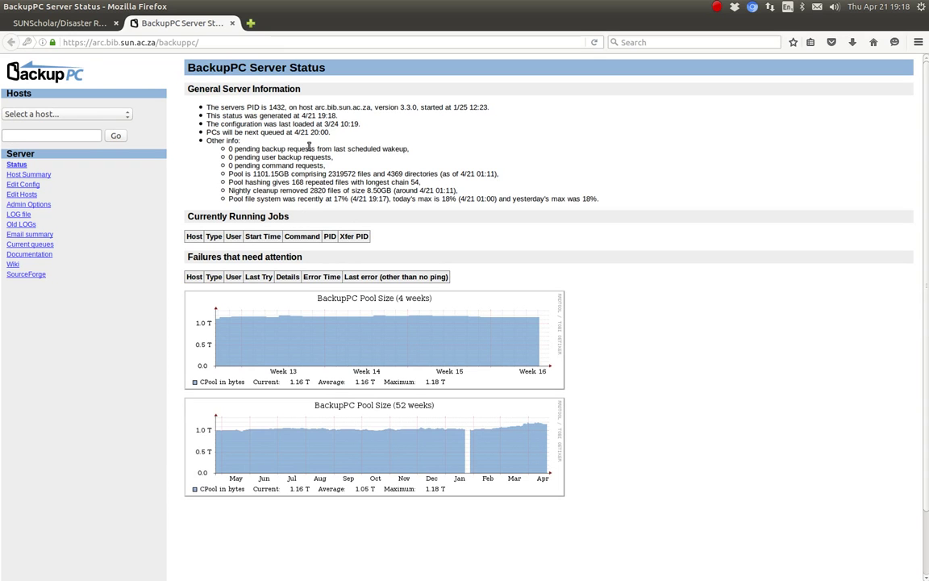
{"action": "double_click", "coordinate": [252, 172]}
Open Host Summary and check the 140 full and 210 incremental backup counts across the host table.
{"action": "left_click", "coordinate": [36, 175]}
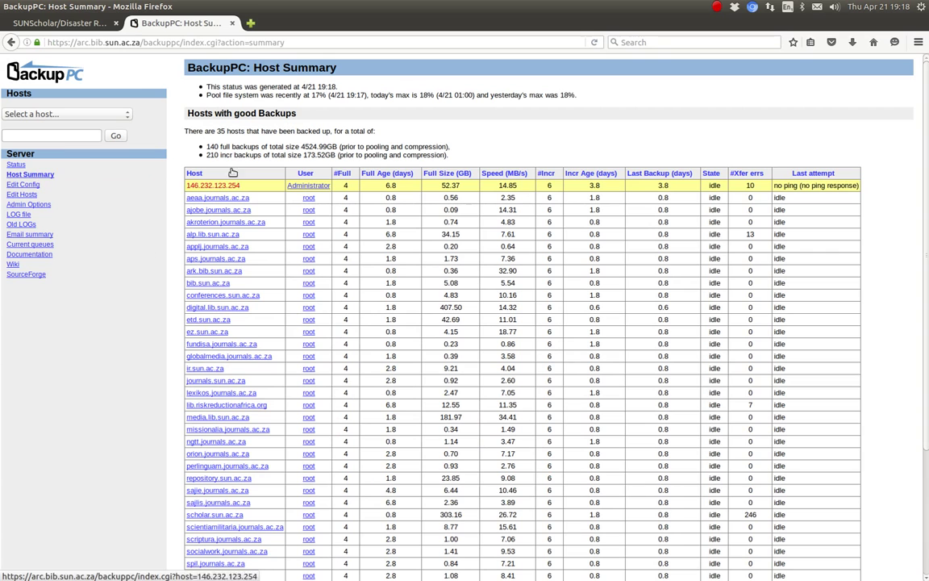
{"action": "left_click_drag", "start_coordinate": [211, 146], "coordinate": [257, 146]}
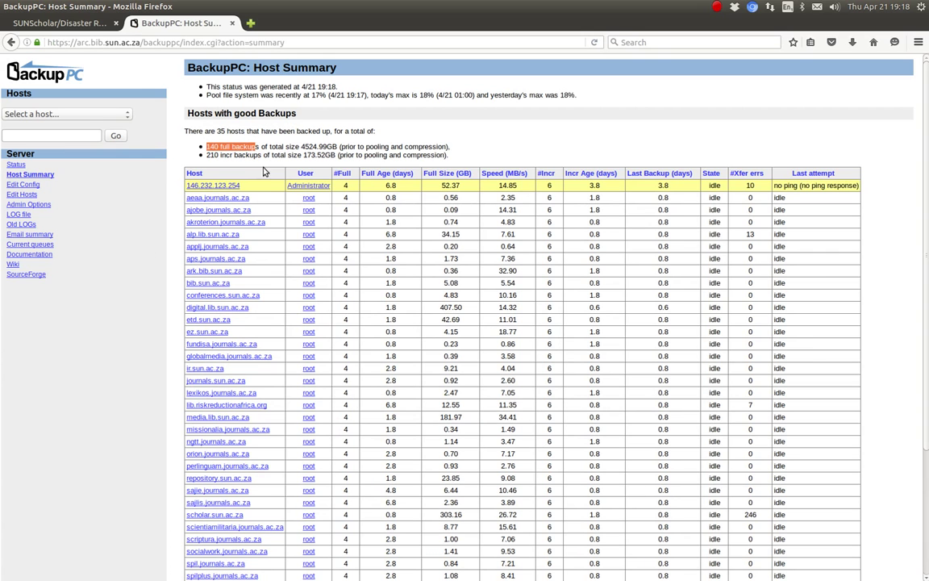
{"action": "mouse_move", "coordinate": [209, 154]}
{"action": "left_mouse_down"}
{"action": "mouse_move", "coordinate": [188, 139]}
{"action": "mouse_move", "coordinate": [224, 155]}
{"action": "left_mouse_up"}
{"action": "left_click", "coordinate": [226, 154]}
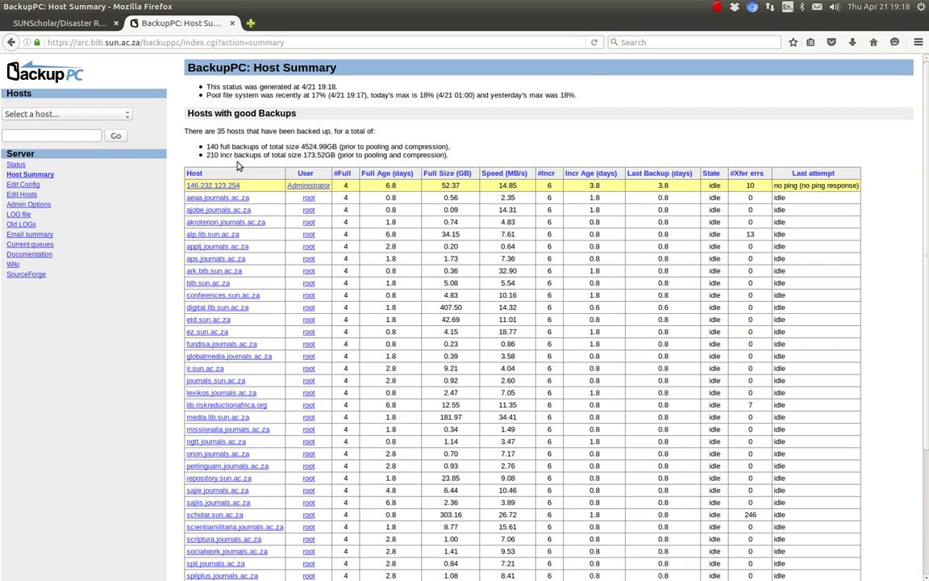
{"action": "scroll", "coordinate": [330, 251], "scroll_direction": "down", "scroll_amount": 2}
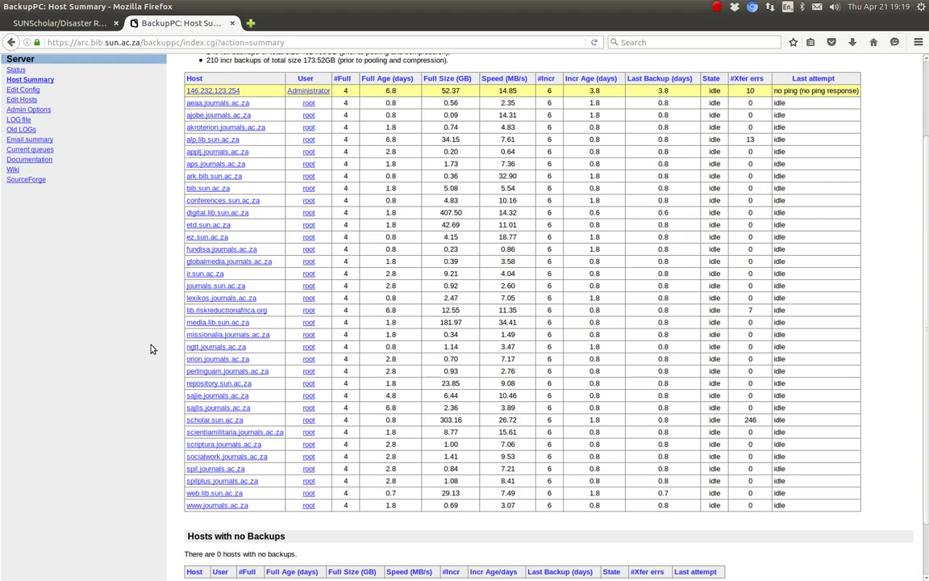
{"action": "scroll", "coordinate": [150, 349], "scroll_direction": "up", "scroll_amount": 2}
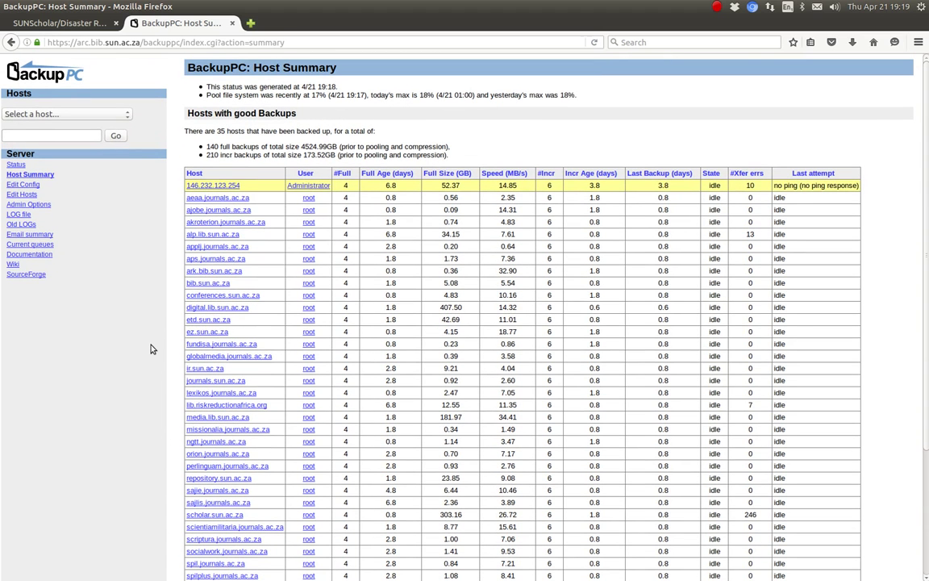
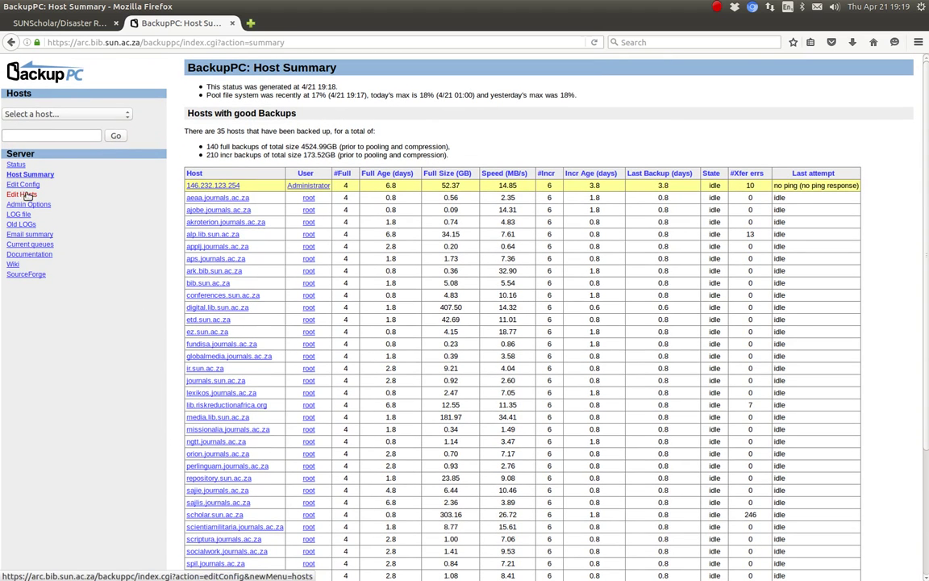
Review the configured backup hosts list and the main server configuration settings.
{"action": "left_click", "coordinate": [23, 195]}
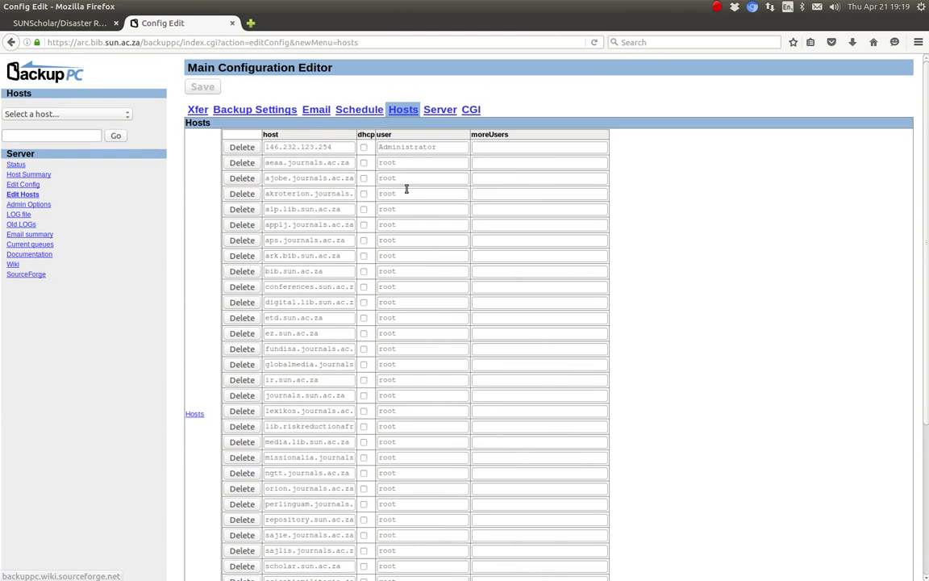
{"action": "scroll", "coordinate": [577, 314], "scroll_direction": "down", "scroll_amount": 5}
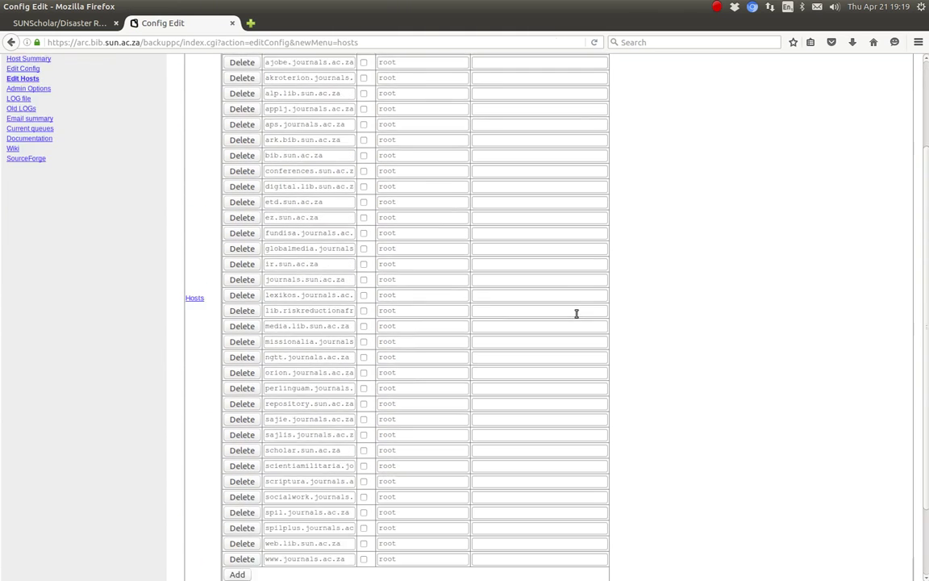
{"action": "scroll", "coordinate": [577, 313], "scroll_direction": "up", "scroll_amount": 5}
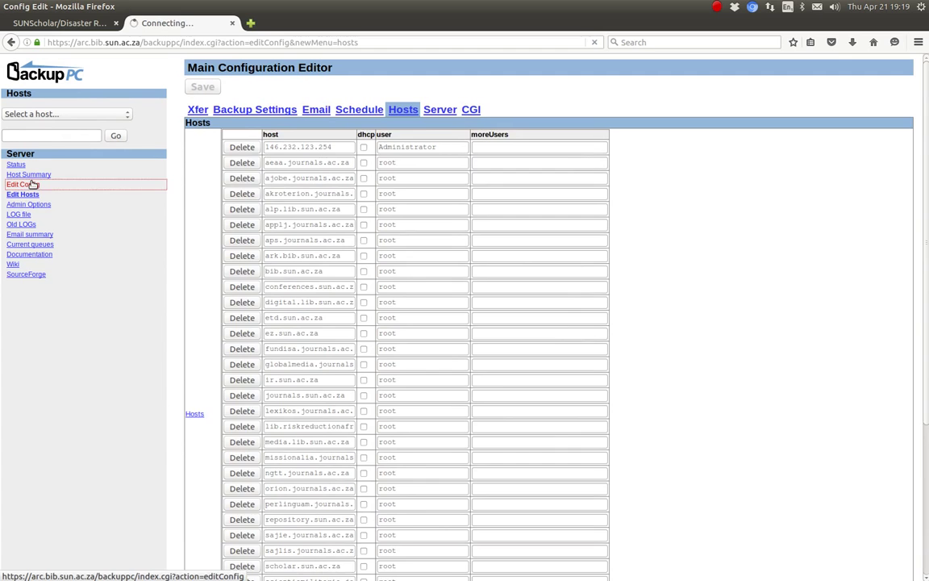
{"action": "left_click", "coordinate": [31, 184]}
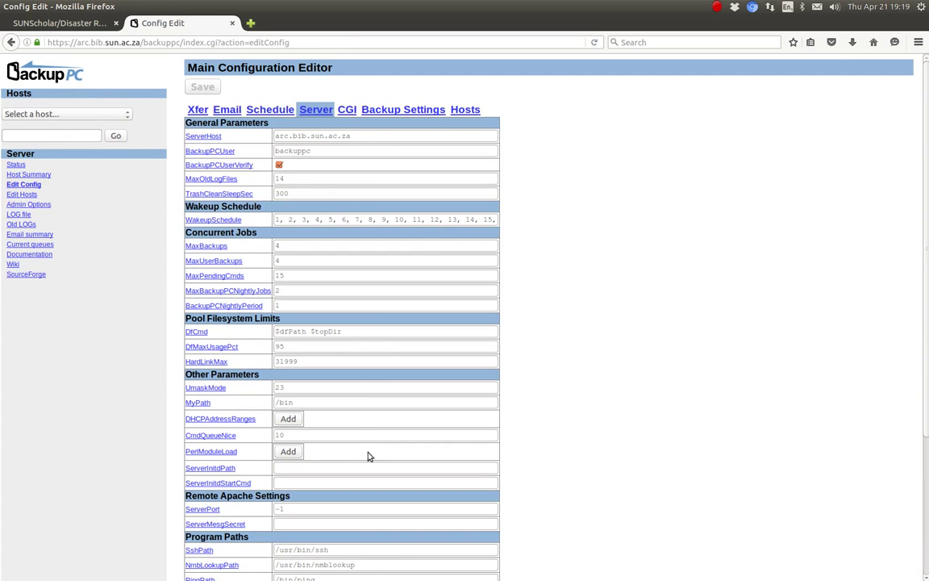
{"action": "scroll", "coordinate": [369, 454], "scroll_direction": "down", "scroll_amount": 3}
{"action": "scroll", "coordinate": [370, 453], "scroll_direction": "up", "scroll_amount": 3}
From the server status page, select scholar.sun.ac.za in the host list.
{"action": "left_click", "coordinate": [16, 164]}
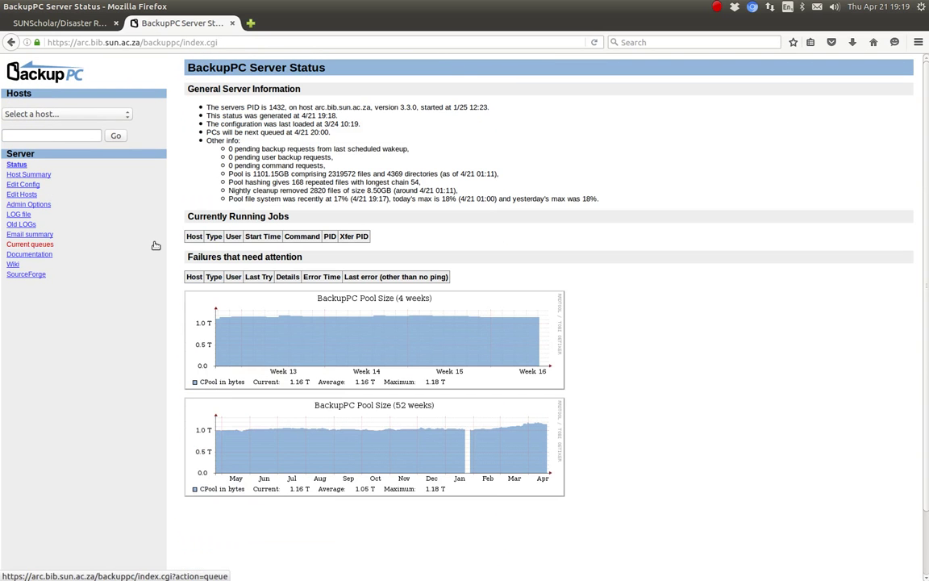
{"action": "left_click", "coordinate": [89, 116]}
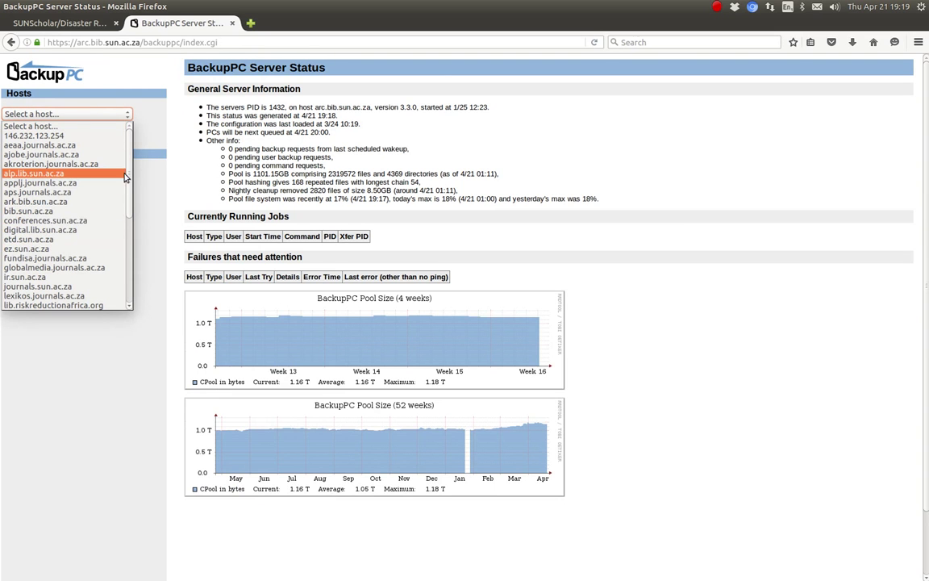
{"action": "left_click_drag", "start_coordinate": [125, 176], "coordinate": [125, 246]}
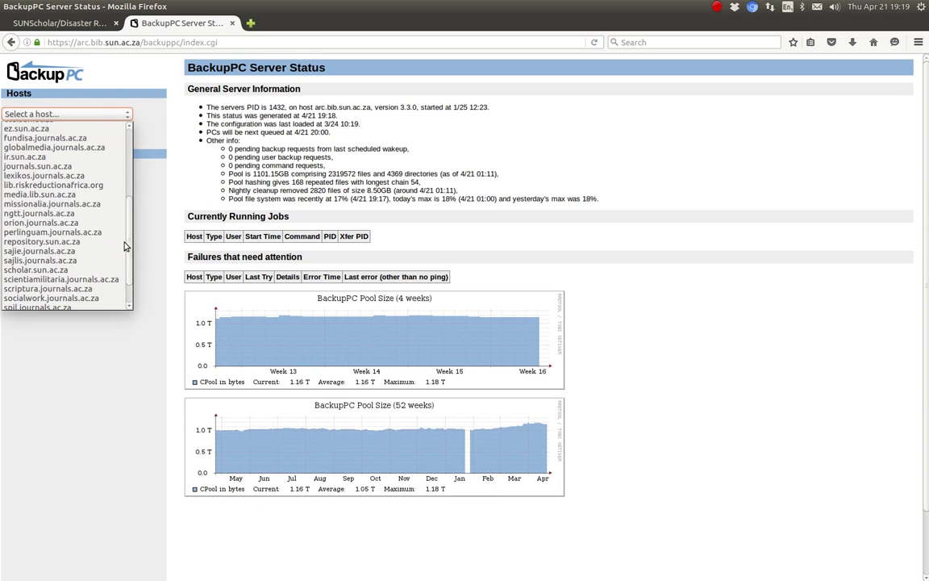
{"action": "left_click", "coordinate": [97, 269]}
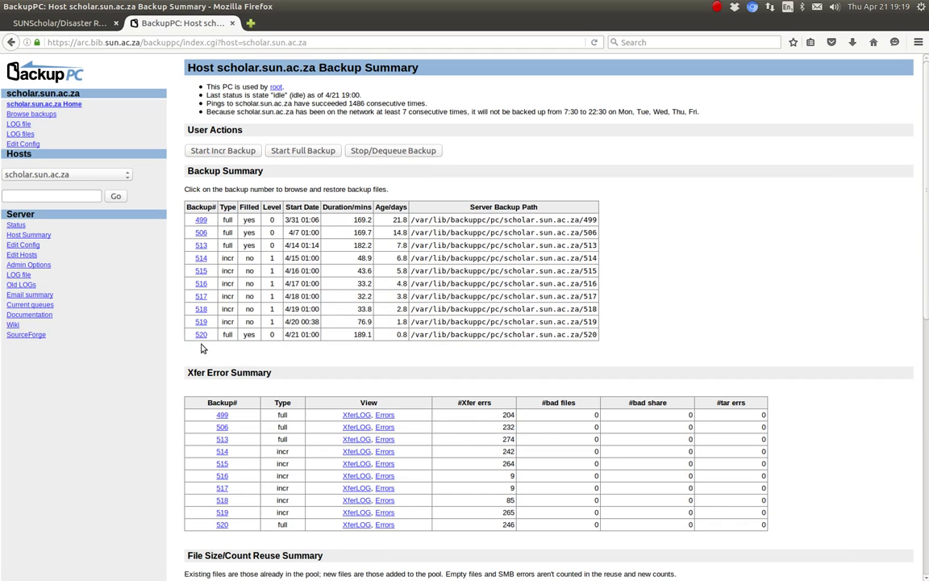
{"action": "left_click", "coordinate": [201, 221]}
{"action": "scroll", "coordinate": [347, 249], "scroll_direction": "down", "scroll_amount": 3}
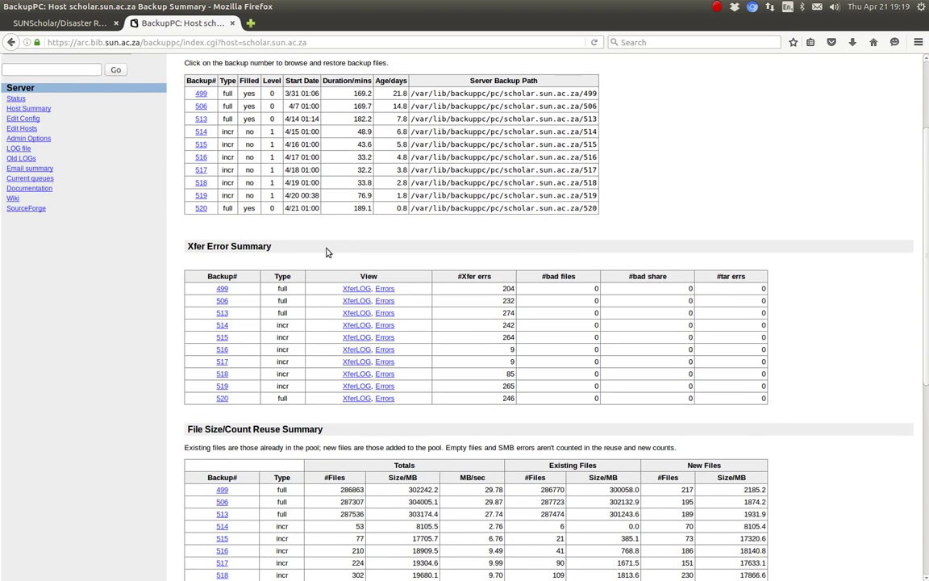
Browse backup 520 and expand the home and dspace folders in the tree.
{"action": "left_click", "coordinate": [200, 209]}
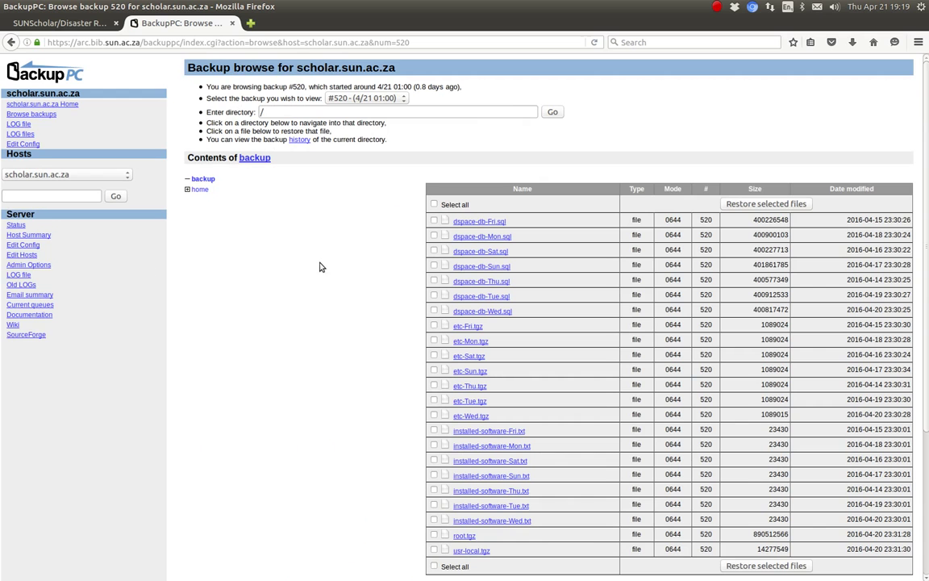
{"action": "scroll", "coordinate": [320, 266], "scroll_direction": "down", "scroll_amount": 2}
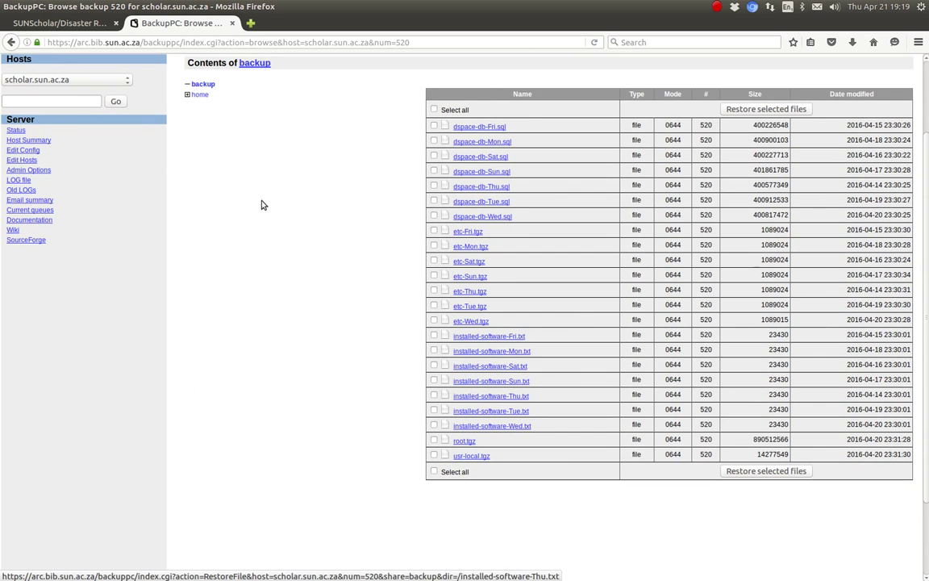
{"action": "left_click", "coordinate": [191, 96]}
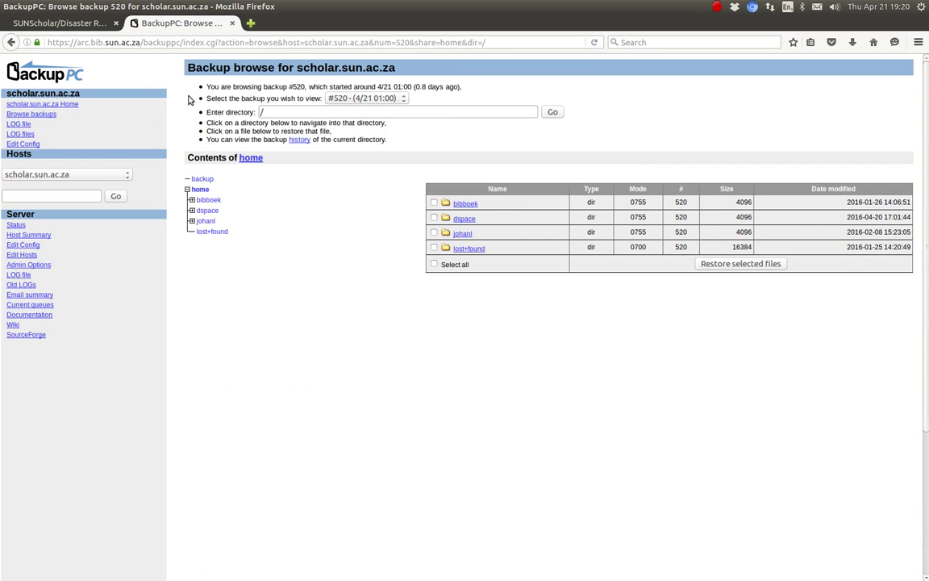
{"action": "left_click", "coordinate": [192, 212]}
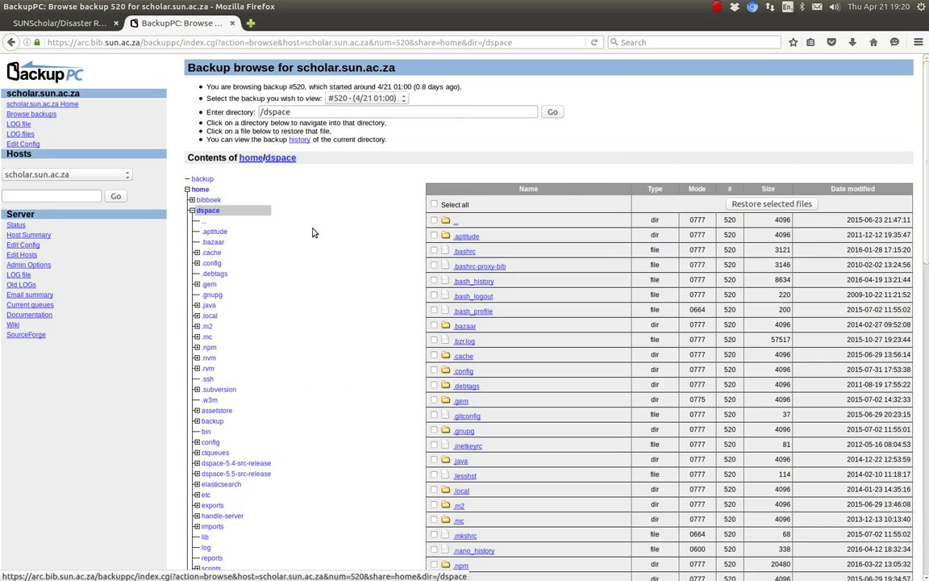
Scroll through the dspace folder listing, then go back to Server Status.
{"action": "scroll", "coordinate": [315, 232], "scroll_direction": "down", "scroll_amount": 1}
{"action": "scroll", "coordinate": [314, 233], "scroll_direction": "down", "scroll_amount": 2}
{"action": "scroll", "coordinate": [314, 233], "scroll_direction": "up", "scroll_amount": 1}
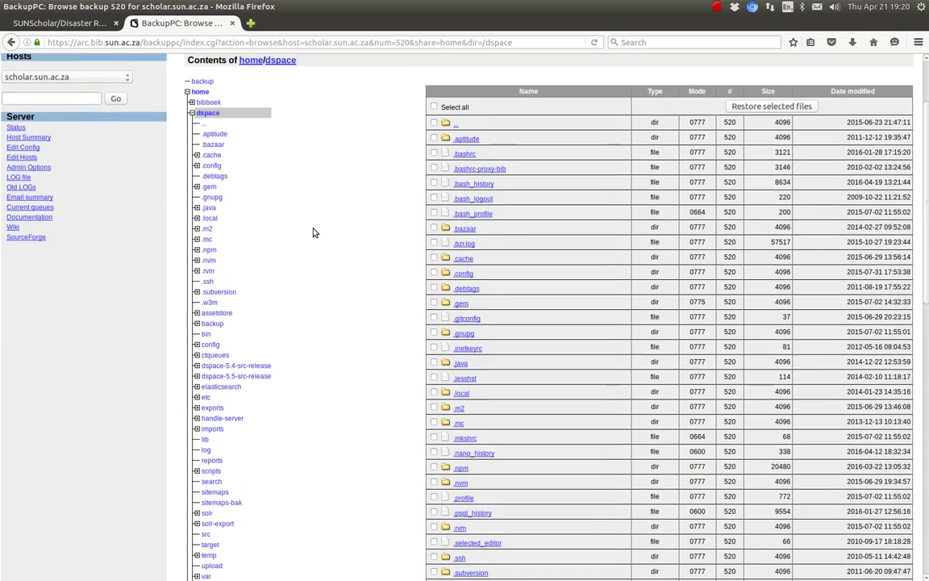
{"action": "scroll", "coordinate": [315, 232], "scroll_direction": "down", "scroll_amount": 3}
{"action": "scroll", "coordinate": [315, 233], "scroll_direction": "down", "scroll_amount": 5}
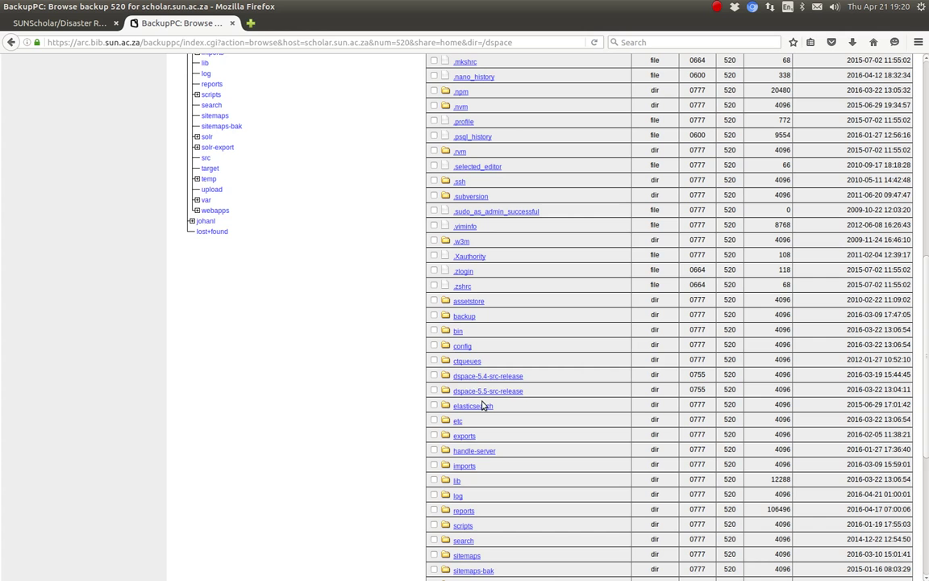
{"action": "scroll", "coordinate": [516, 131], "scroll_direction": "down", "scroll_amount": 3}
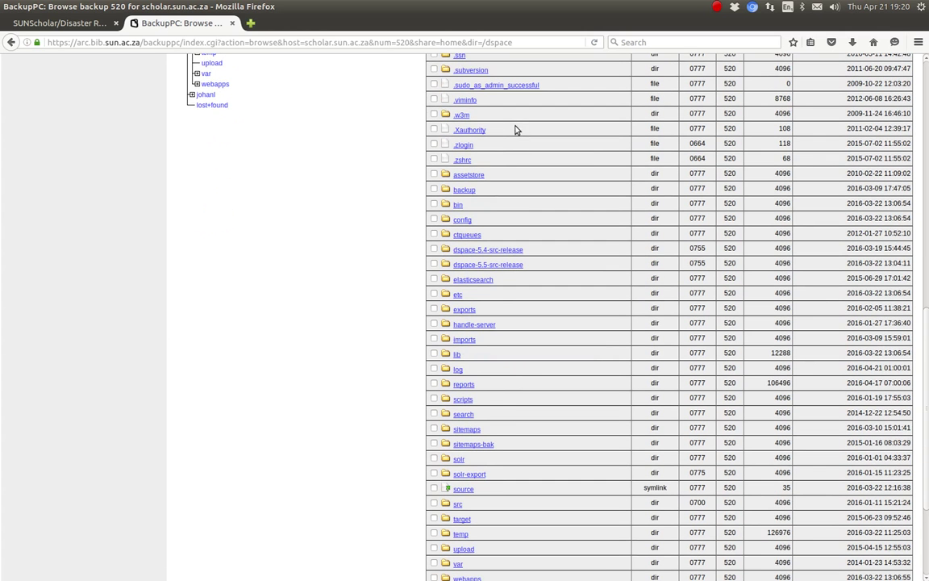
{"action": "scroll", "coordinate": [593, 153], "scroll_direction": "down", "scroll_amount": 4}
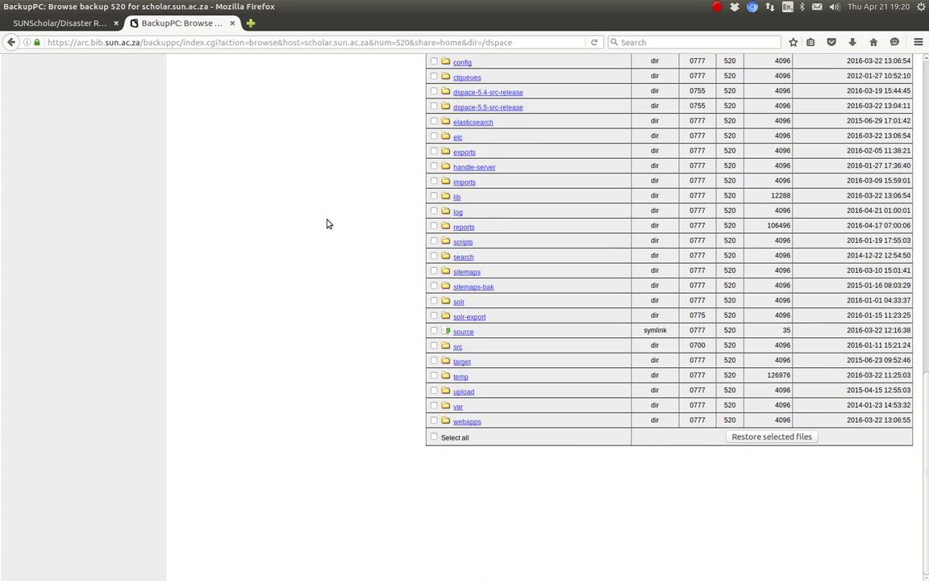
{"action": "scroll", "coordinate": [327, 223], "scroll_direction": "up", "scroll_amount": 9}
{"action": "scroll", "coordinate": [326, 223], "scroll_direction": "up", "scroll_amount": 9}
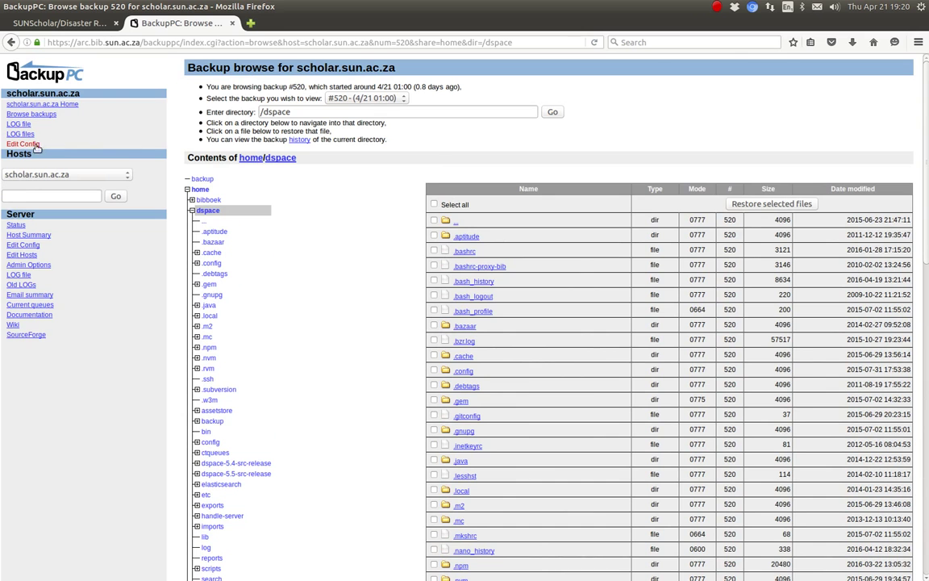
{"action": "left_click", "coordinate": [17, 225]}
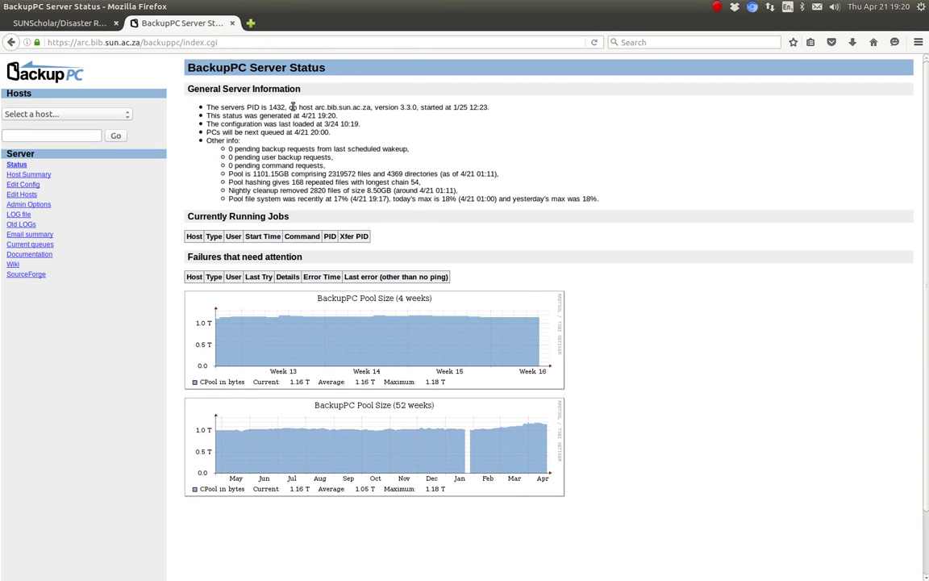
Close the BackupPC tab and open the Bare Metal Server Backups Procedure page.
{"action": "left_click", "coordinate": [232, 23]}
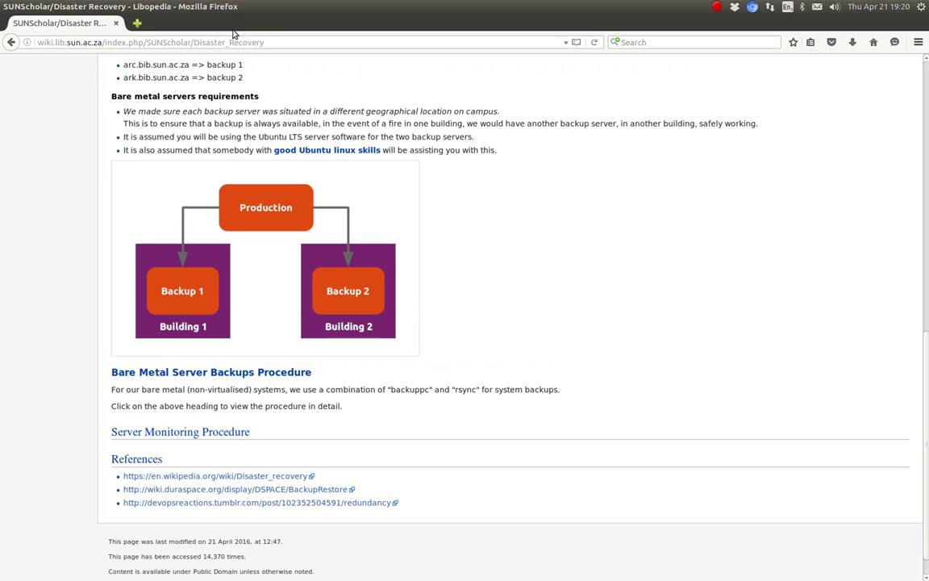
{"action": "scroll", "coordinate": [696, 290], "scroll_direction": "up", "scroll_amount": 10}
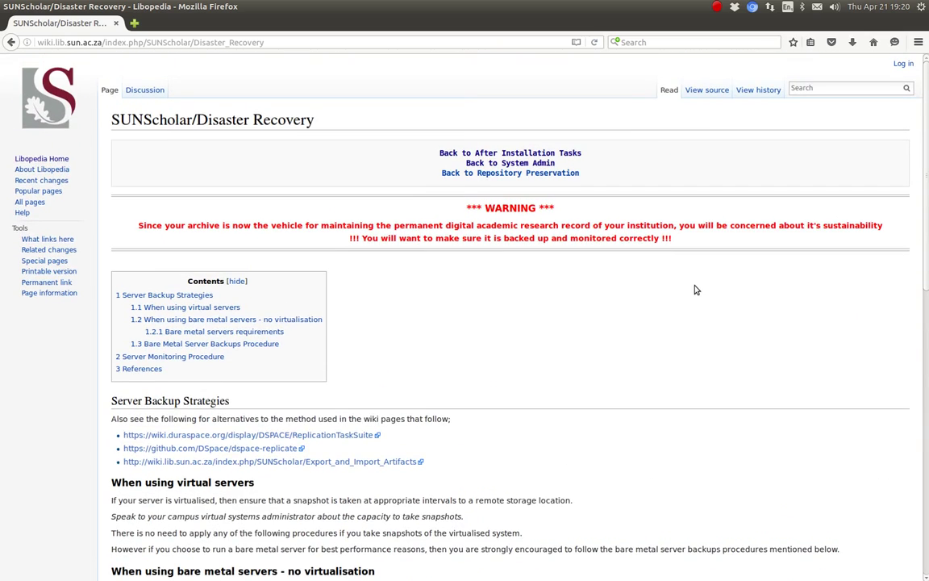
{"action": "scroll", "coordinate": [696, 289], "scroll_direction": "down", "scroll_amount": 10}
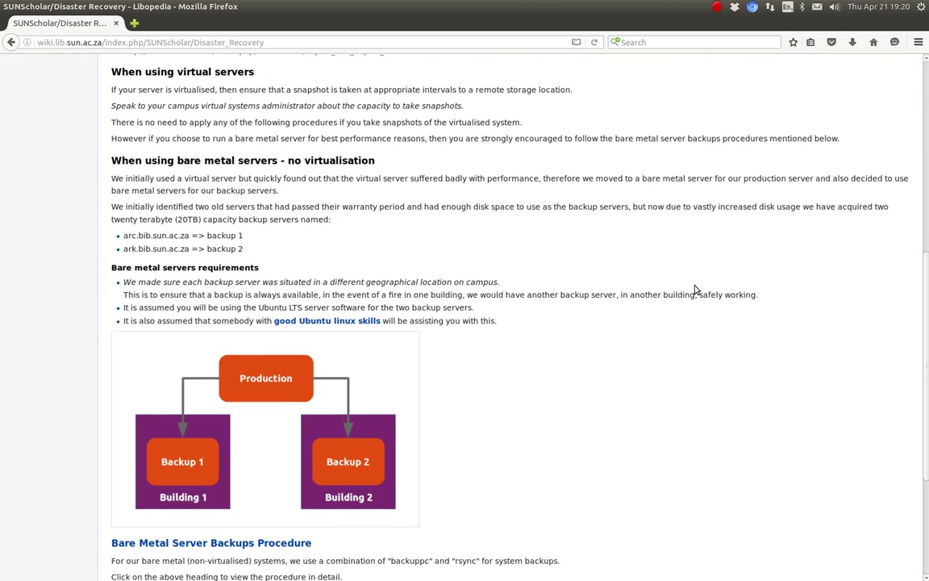
{"action": "scroll", "coordinate": [696, 289], "scroll_direction": "down", "scroll_amount": 3}
{"action": "scroll", "coordinate": [696, 289], "scroll_direction": "down", "scroll_amount": 1}
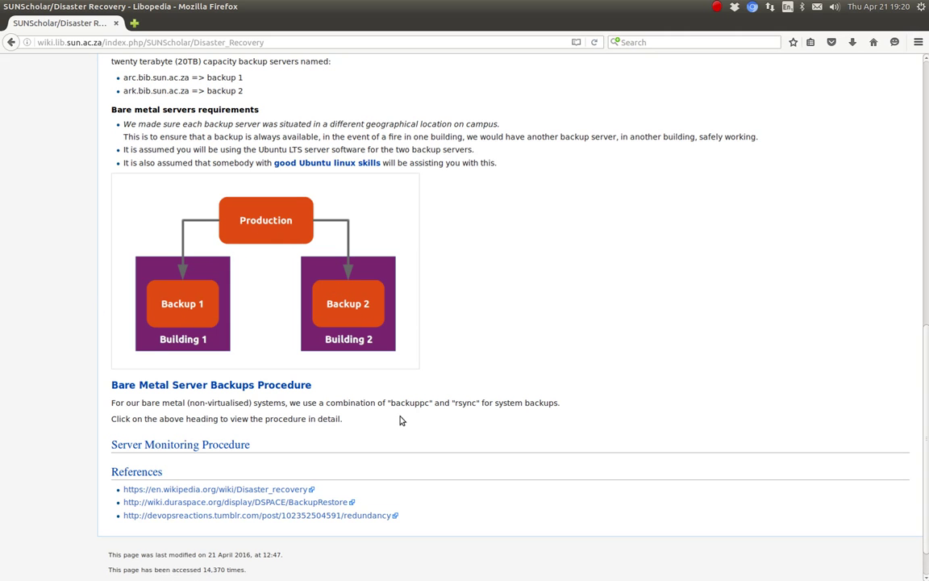
{"action": "scroll", "coordinate": [691, 310], "scroll_direction": "down", "scroll_amount": 1}
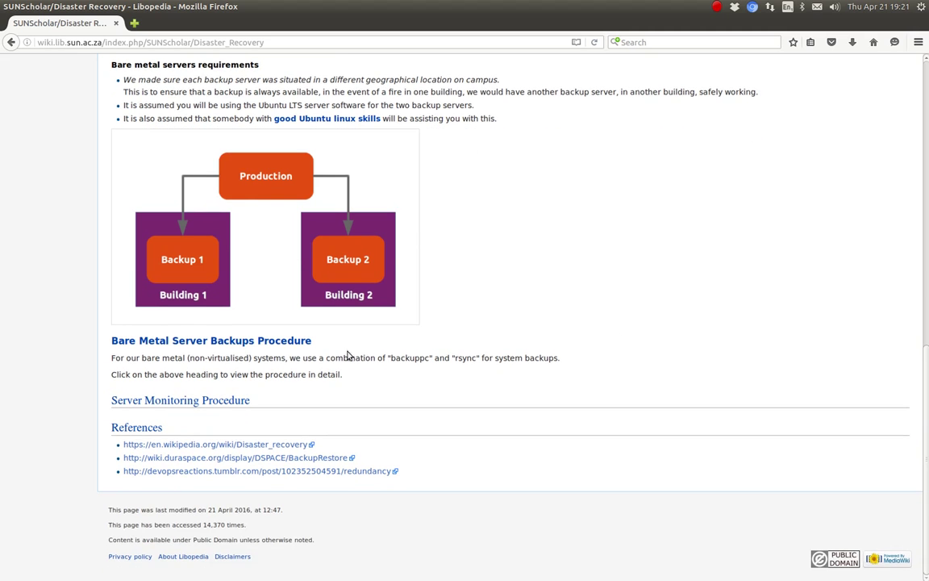
{"action": "left_click", "coordinate": [259, 343]}
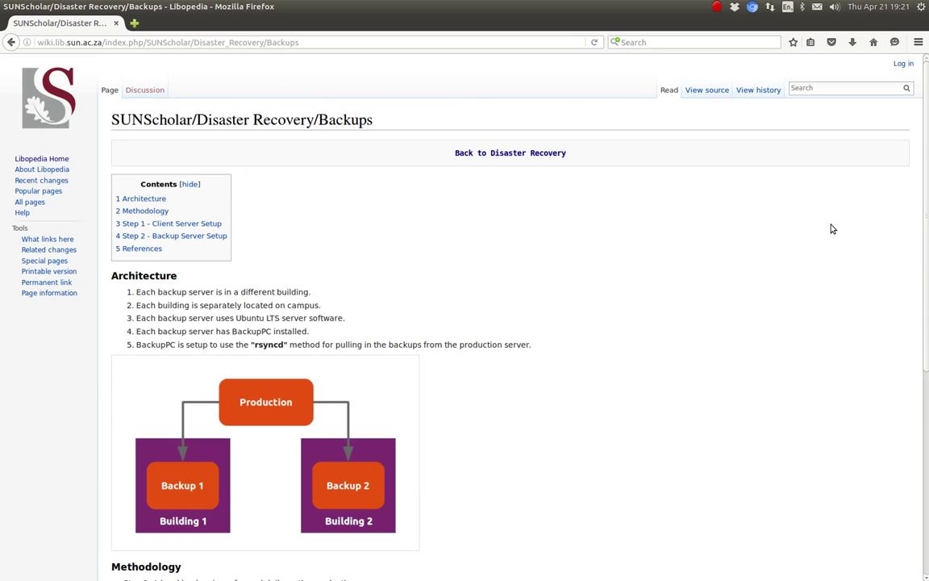
Read through the Backups page, highlighting the rsyncd method name.
{"action": "scroll", "coordinate": [832, 229], "scroll_direction": "down", "scroll_amount": 8}
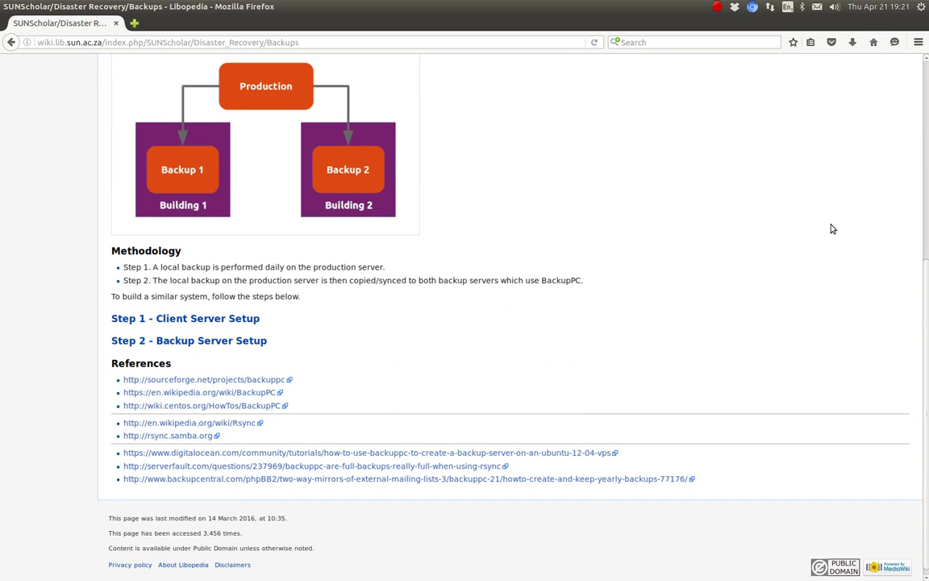
{"action": "scroll", "coordinate": [832, 229], "scroll_direction": "up", "scroll_amount": 6}
{"action": "scroll", "coordinate": [832, 229], "scroll_direction": "up", "scroll_amount": 2}
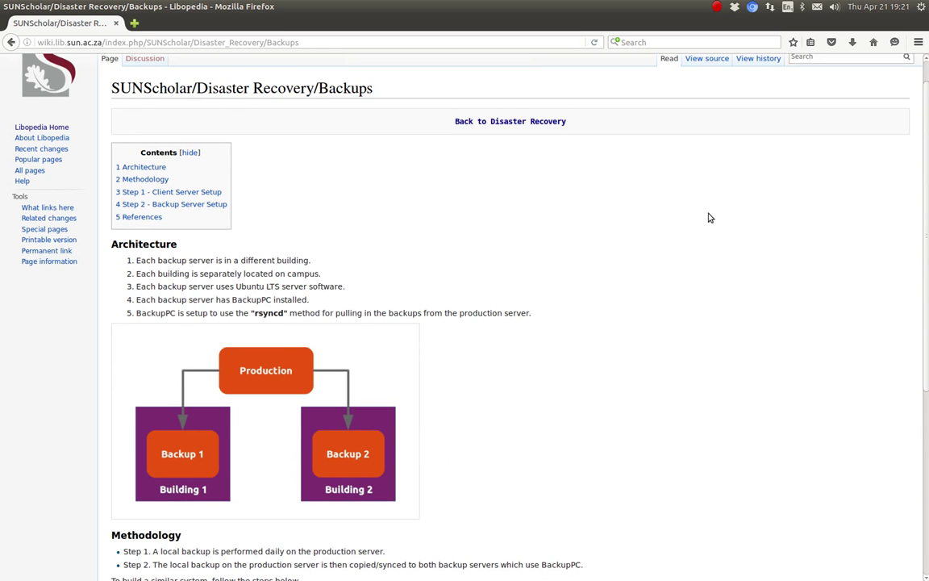
{"action": "scroll", "coordinate": [709, 218], "scroll_direction": "down", "scroll_amount": 3}
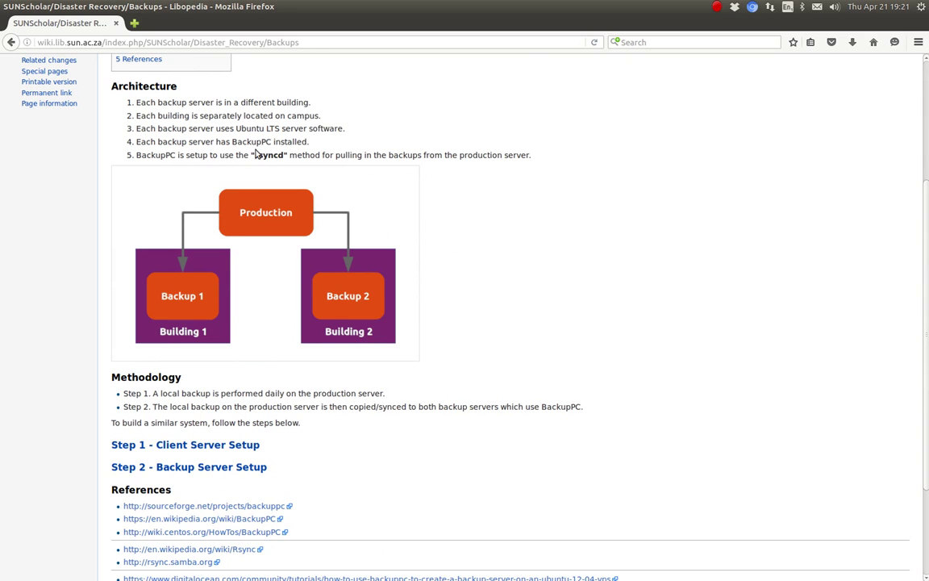
{"action": "left_click_drag", "start_coordinate": [255, 155], "coordinate": [276, 155]}
{"action": "scroll", "coordinate": [591, 207], "scroll_direction": "down", "scroll_amount": 3}
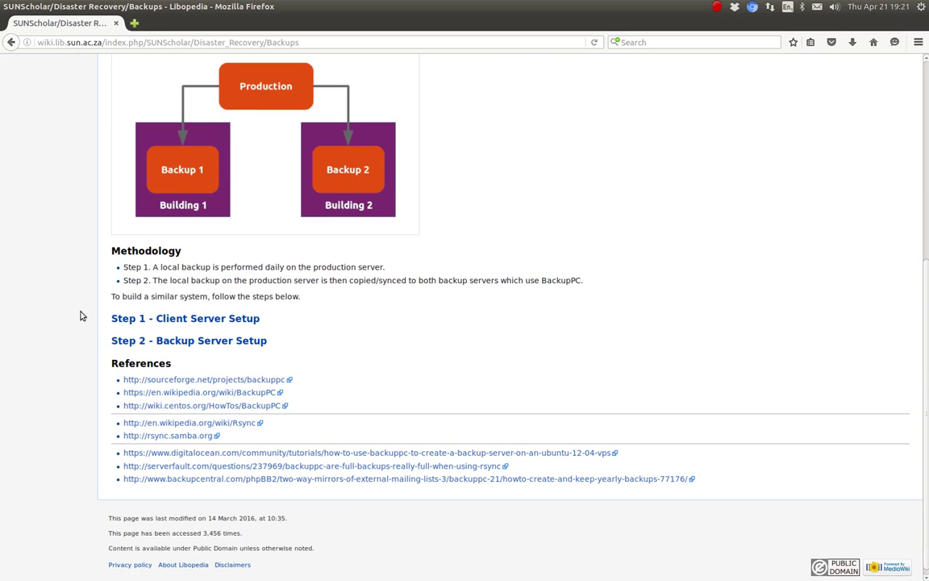
Open the local daily backup page via Step 1 - Client Server Setup, review its script, and launch a terminal.
{"action": "left_click", "coordinate": [193, 321]}
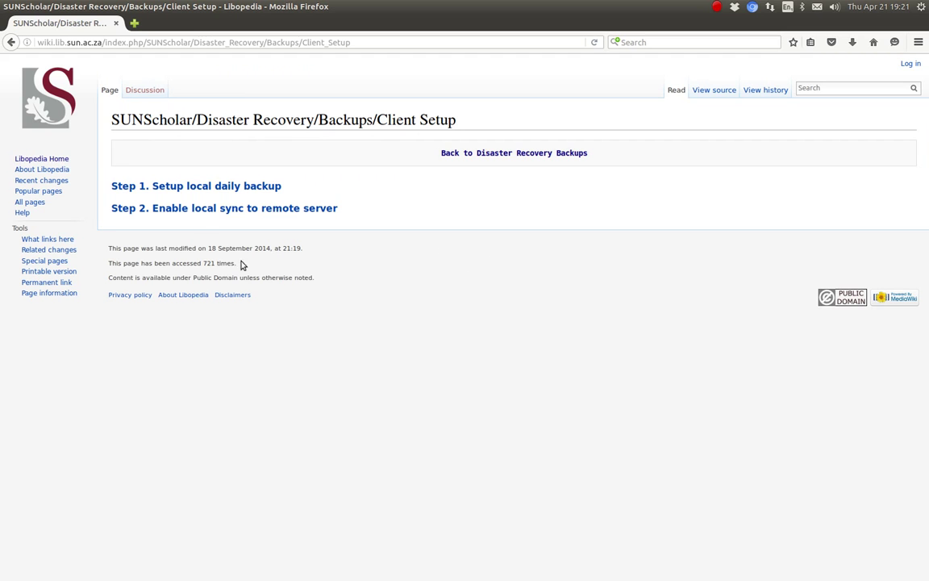
{"action": "left_click", "coordinate": [182, 192]}
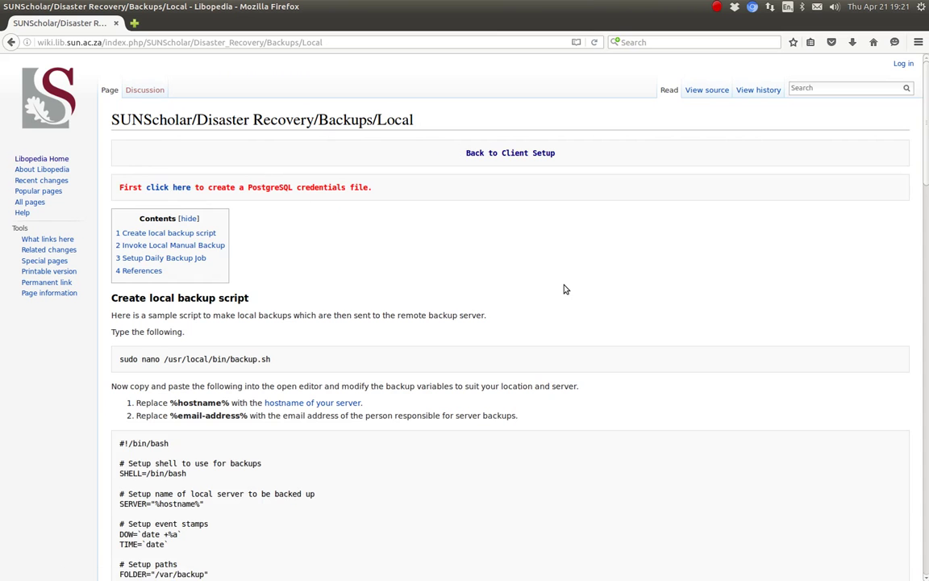
{"action": "scroll", "coordinate": [565, 288], "scroll_direction": "down", "scroll_amount": 5}
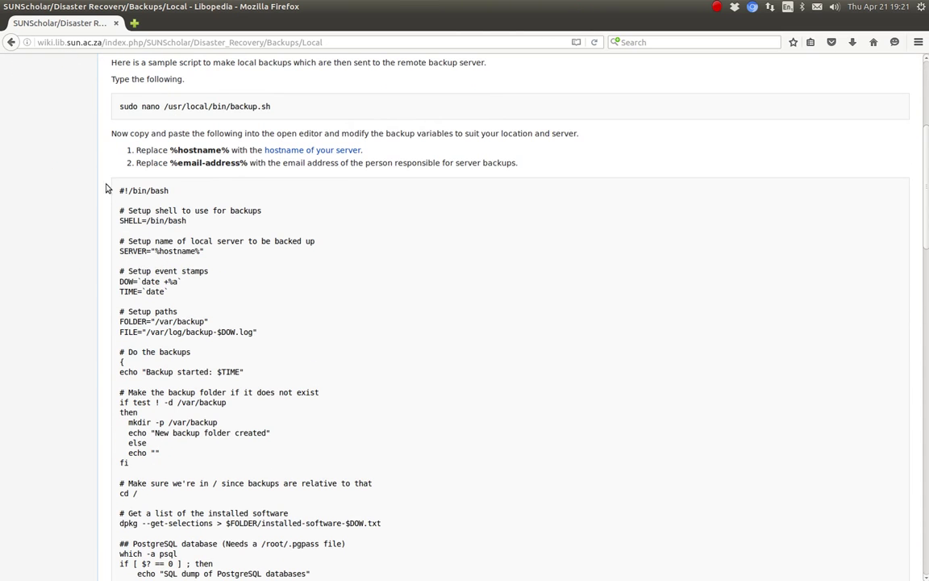
{"action": "scroll", "coordinate": [311, 266], "scroll_direction": "down", "scroll_amount": 13}
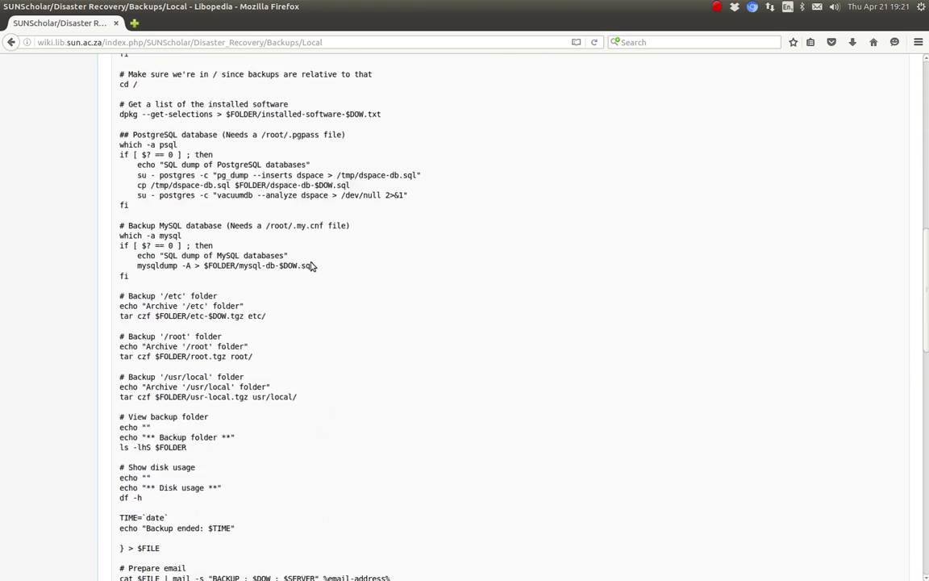
{"action": "scroll", "coordinate": [312, 265], "scroll_direction": "up", "scroll_amount": 18}
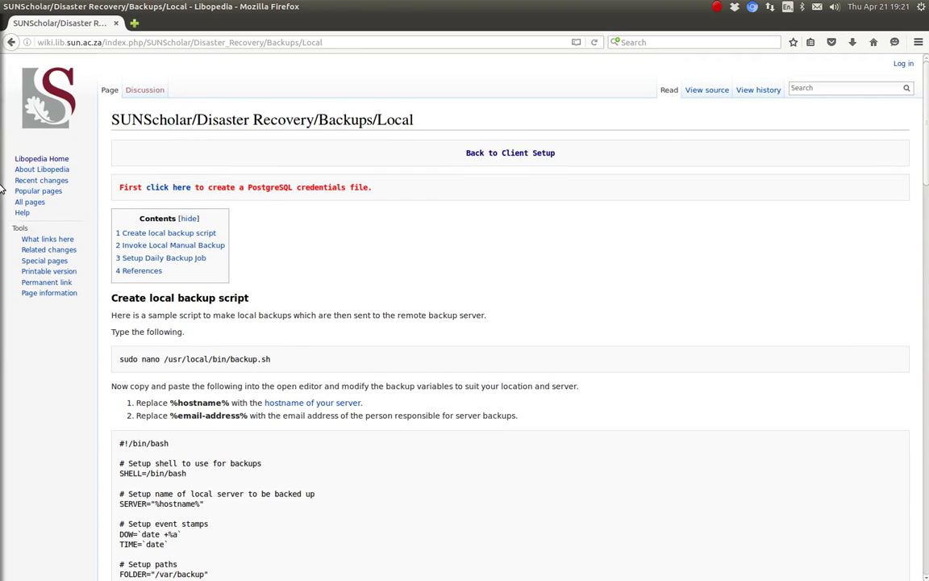
{"action": "left_click", "coordinate": [17, 165]}
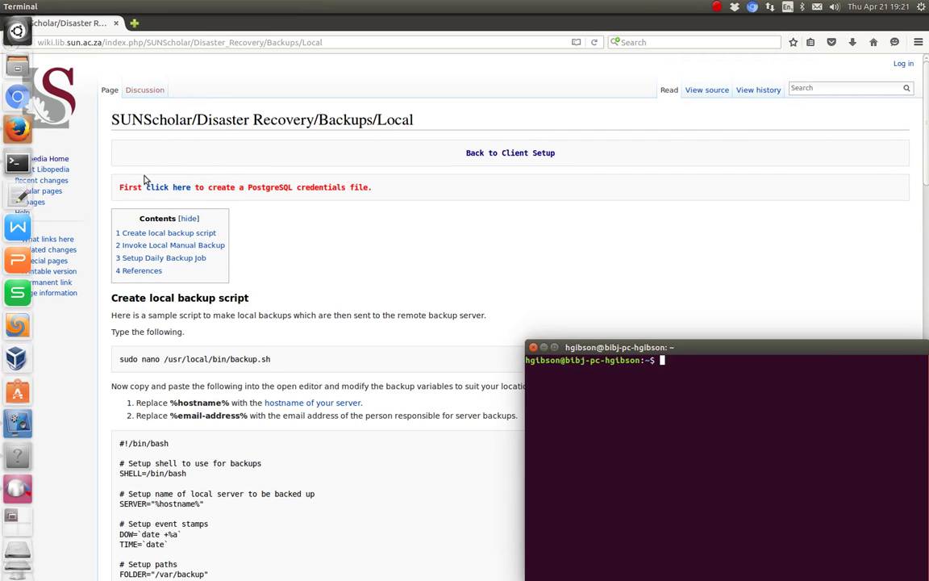
Move the terminal to the top centre and SSH into repository.sun.ac.za as dspace.
{"action": "left_click_drag", "start_coordinate": [634, 348], "coordinate": [528, 109]}
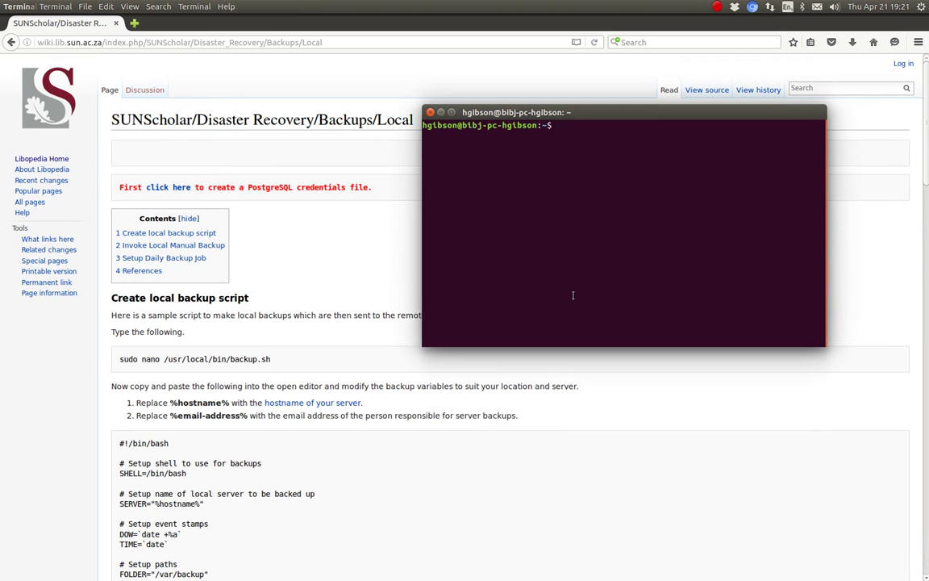
{"action": "type", "text": "ssh"}
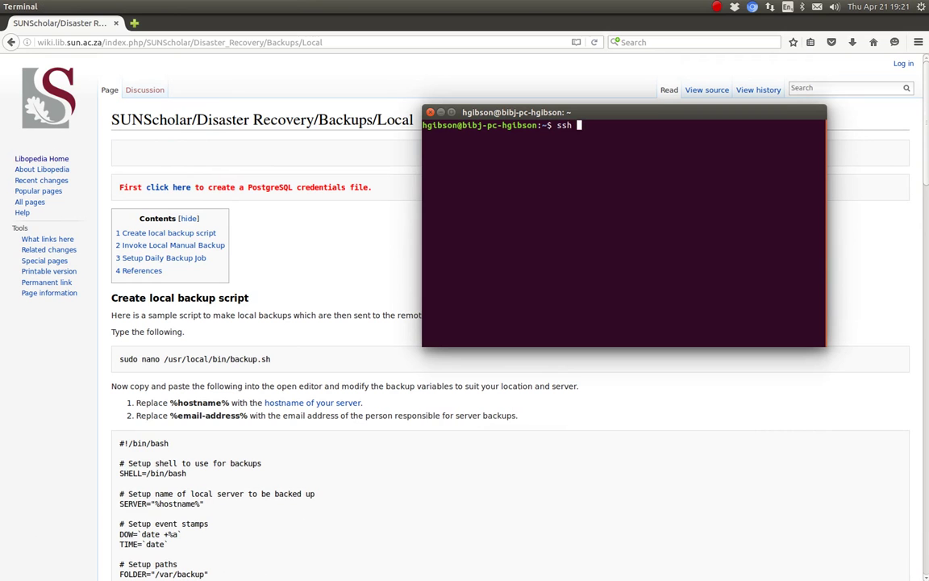
{"action": "type", "text": " repository.sun.ac.za"}
{"action": "key", "text": "Left"}
{"action": "key", "text": "Left"}
{"action": "key", "text": "Left"}
{"action": "key", "text": "Left"}
{"action": "key", "text": "Left"}
{"action": "key", "text": "Left"}
{"action": "key", "text": "Left"}
{"action": "key", "text": "Left"}
{"action": "key", "text": "Left"}
{"action": "key", "text": "Left"}
{"action": "key", "text": "Left"}
{"action": "key", "text": "Left"}
{"action": "key", "text": "Left"}
{"action": "key", "text": "Left"}
{"action": "key", "text": "Left"}
{"action": "key", "text": "Left"}
{"action": "key", "text": "Left"}
{"action": "key", "text": "Left"}
{"action": "type", "text": "dspace@"}
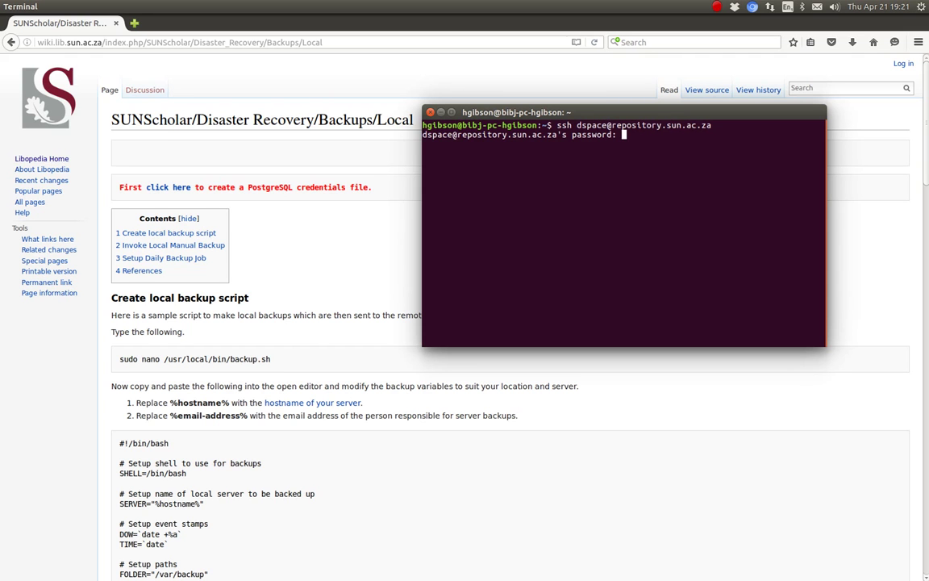
{"action": "key", "text": "Return"}
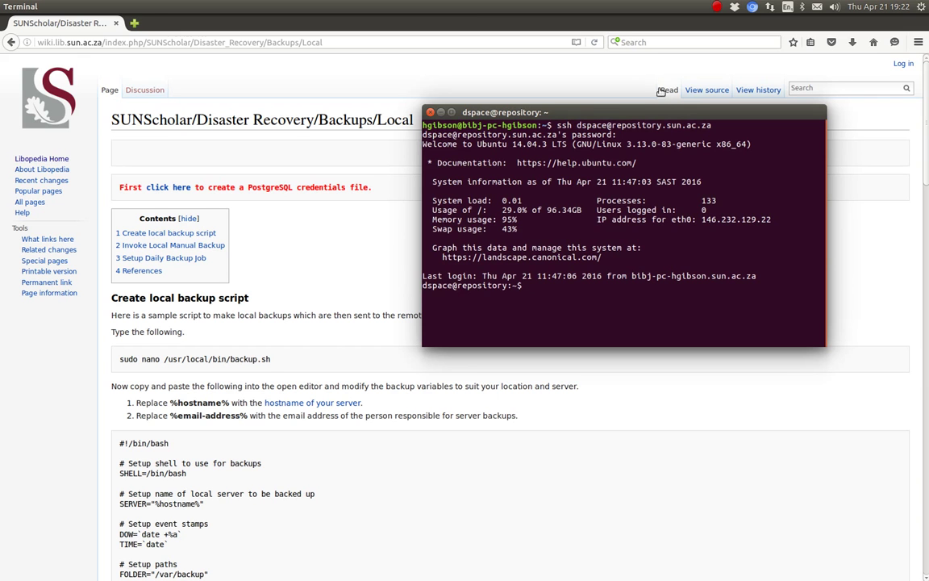
Set the terminal Always On Top, then run the wiki's sudo nano /usr/local/bin/backup.sh command.
{"action": "right_click", "coordinate": [675, 117]}
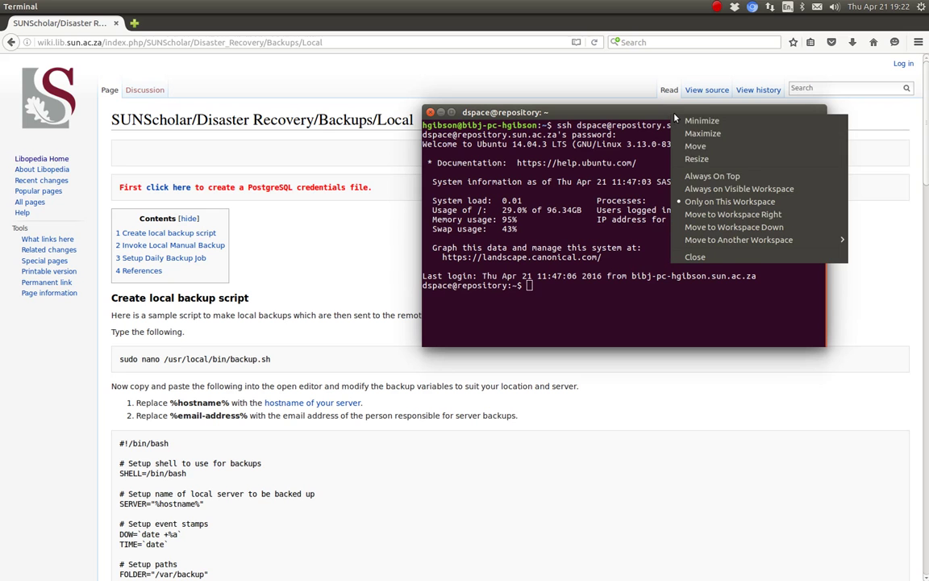
{"action": "left_click", "coordinate": [712, 176]}
{"action": "triple_click", "coordinate": [176, 360]}
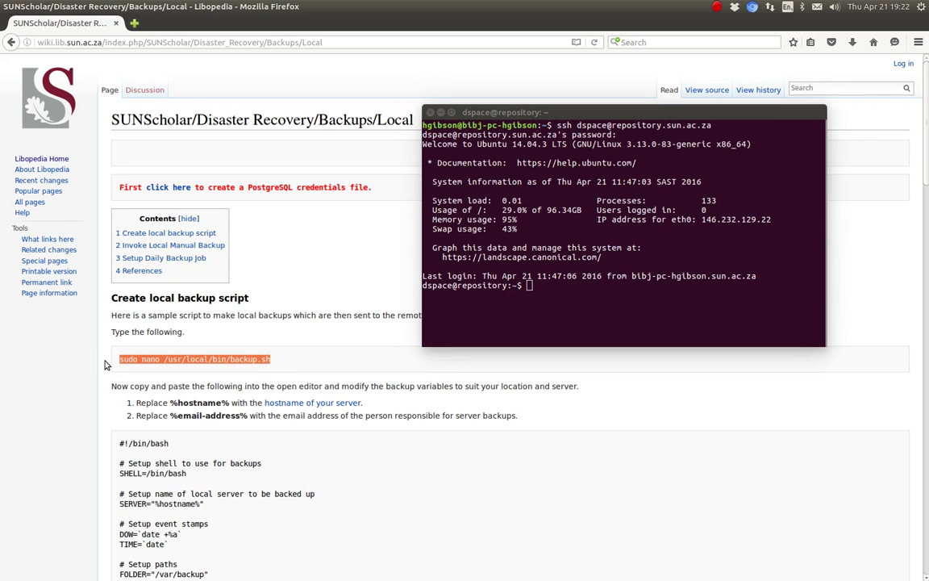
{"action": "right_click", "coordinate": [236, 360]}
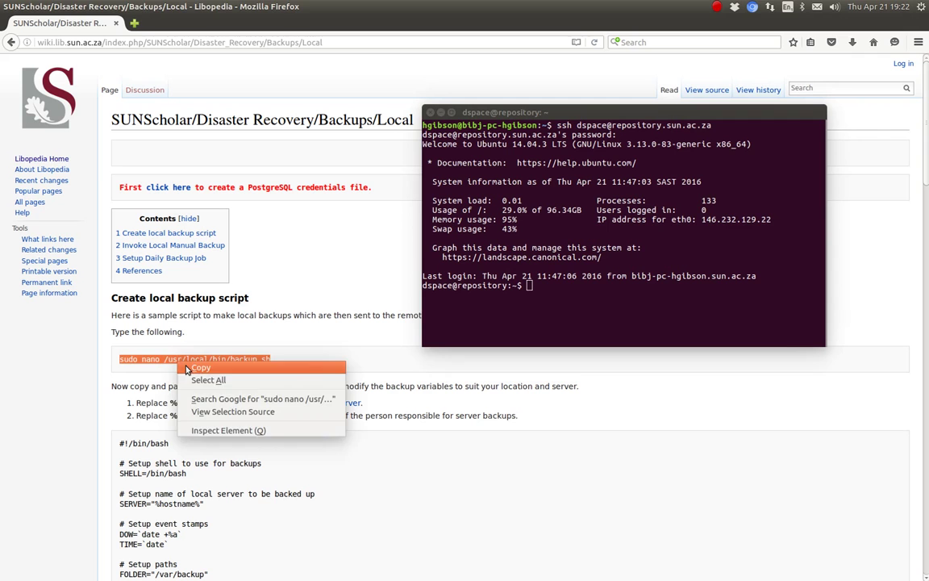
{"action": "left_click", "coordinate": [254, 365]}
{"action": "left_click", "coordinate": [514, 219]}
{"action": "right_click", "coordinate": [515, 219]}
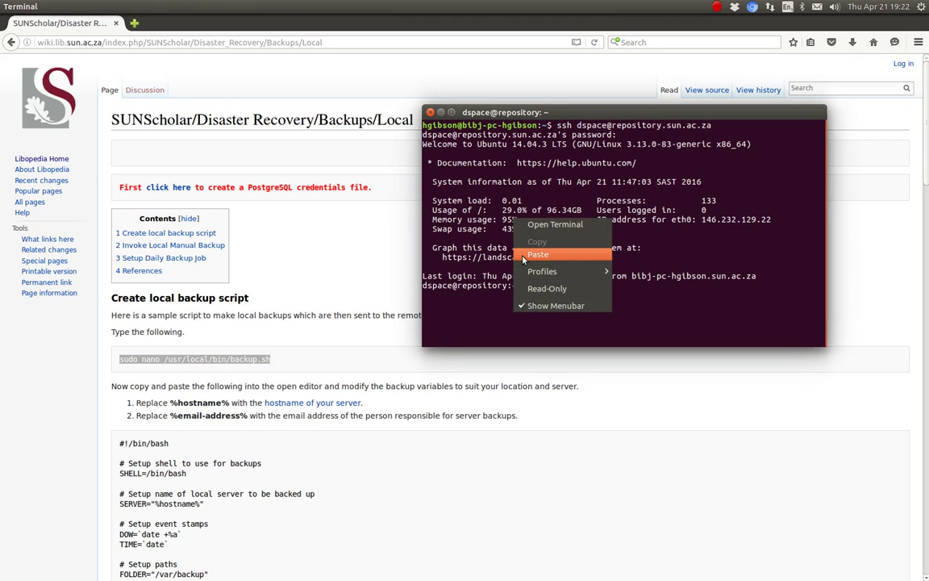
{"action": "left_click", "coordinate": [524, 257]}
{"action": "key", "text": "Return"}
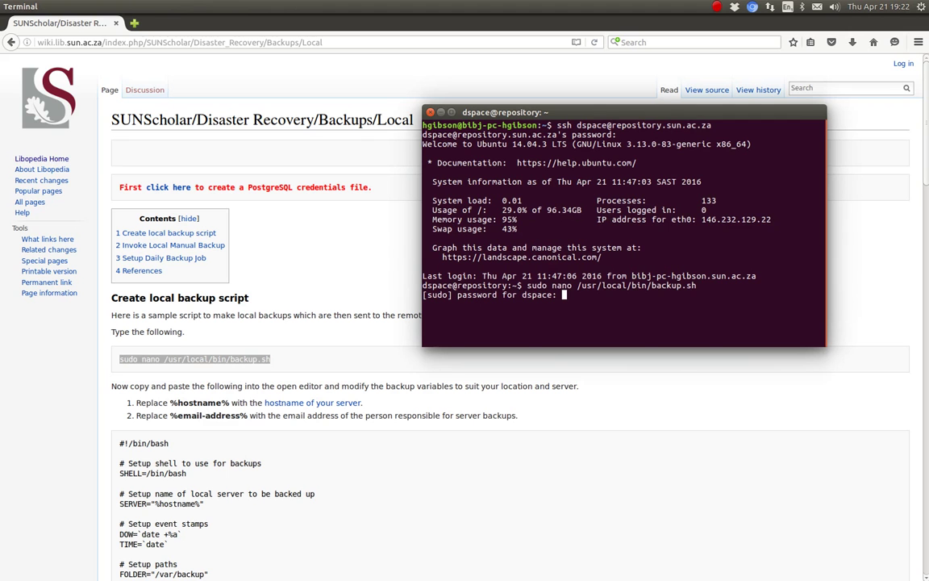
{"action": "key", "text": "Return"}
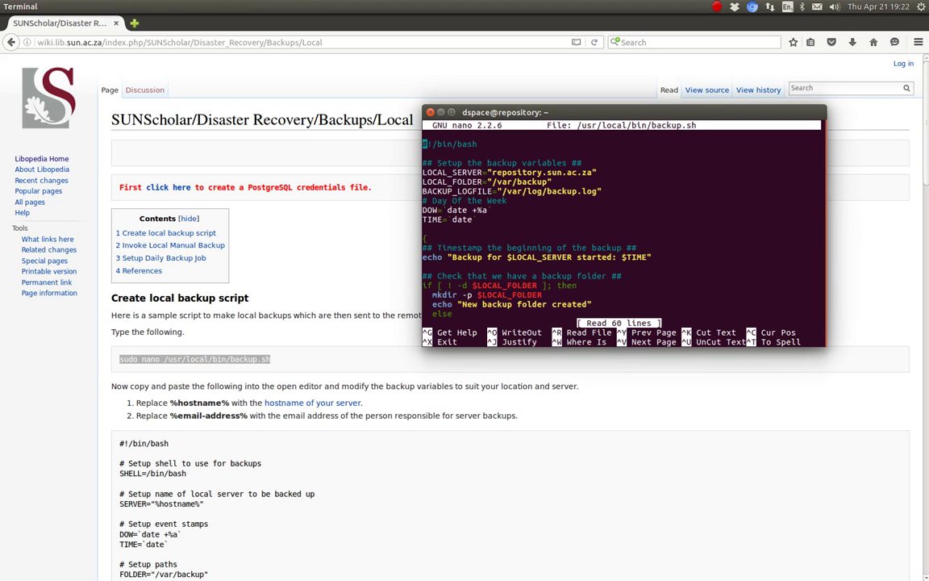
Move the nano window to the top right and stretch it taller to show more lines.
{"action": "left_click", "coordinate": [385, 357]}
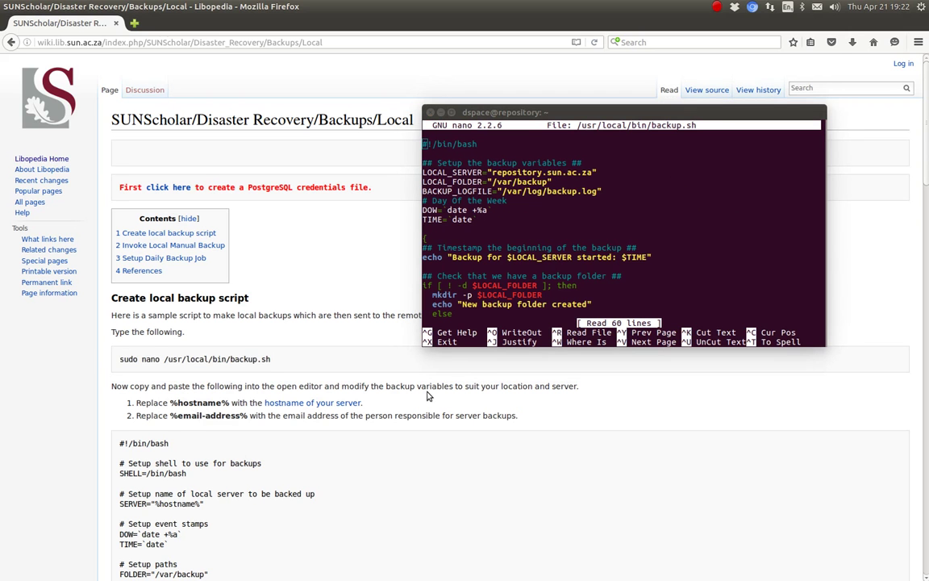
{"action": "scroll", "coordinate": [428, 395], "scroll_direction": "down", "scroll_amount": 5}
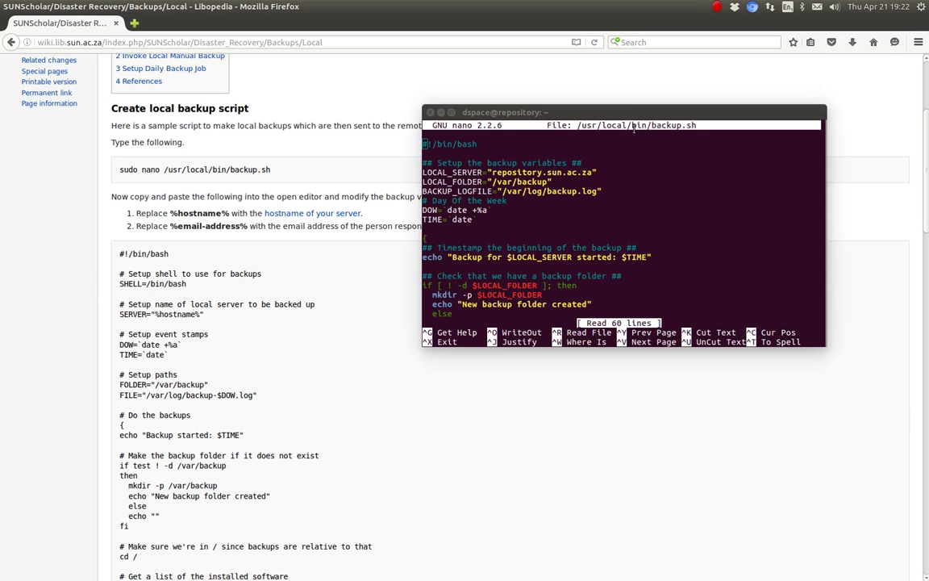
{"action": "left_click_drag", "start_coordinate": [631, 115], "coordinate": [676, 82]}
{"action": "left_click_drag", "start_coordinate": [713, 36], "coordinate": [726, 25]}
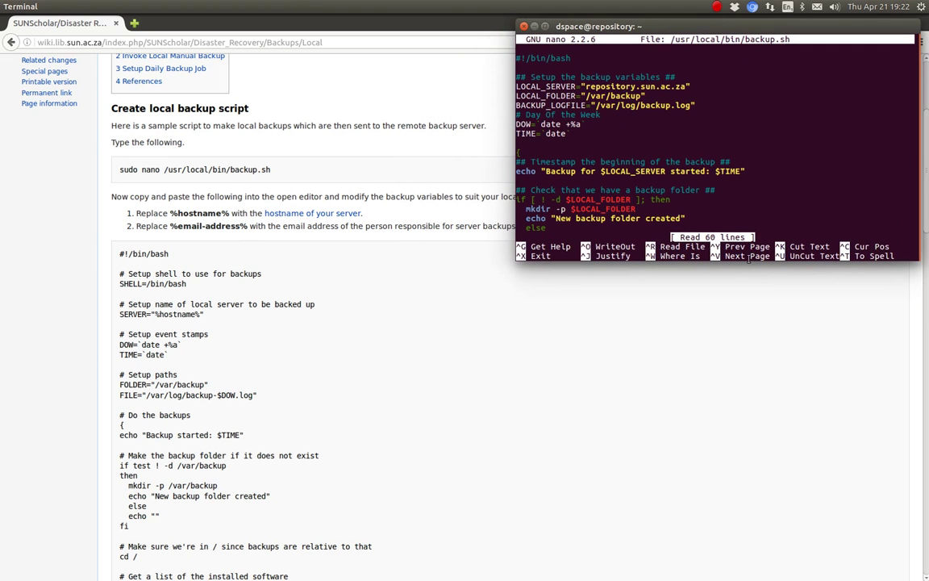
{"action": "left_click_drag", "start_coordinate": [747, 261], "coordinate": [781, 562]}
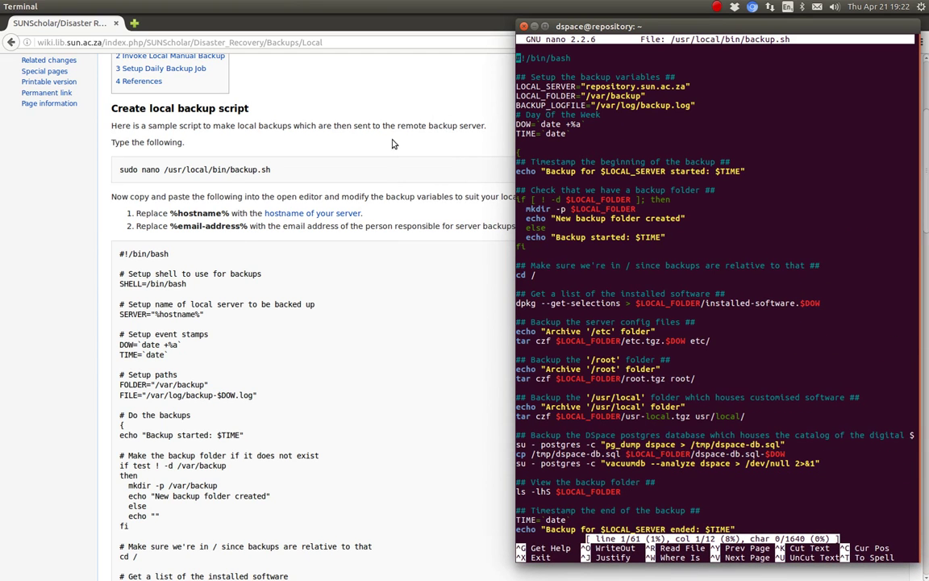
Compare with the wiki script and move the cursor to the DOW and opening brace lines.
{"action": "left_click", "coordinate": [188, 277]}
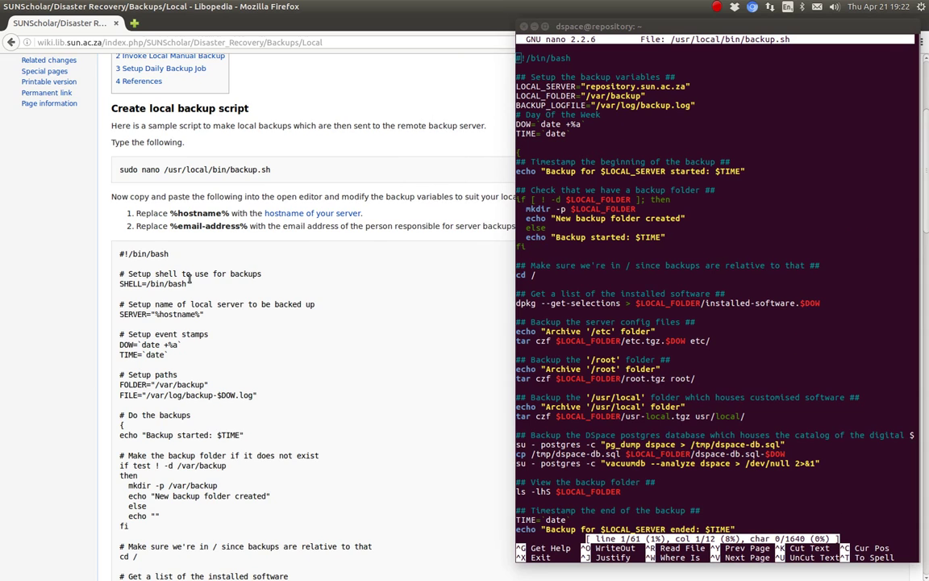
{"action": "scroll", "coordinate": [177, 258], "scroll_direction": "down", "scroll_amount": 2}
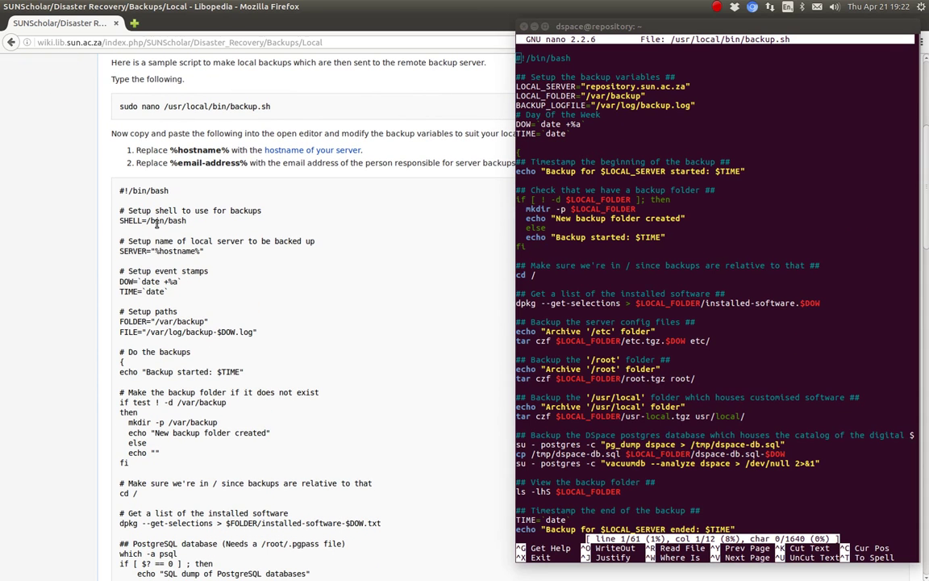
{"action": "left_click", "coordinate": [598, 87]}
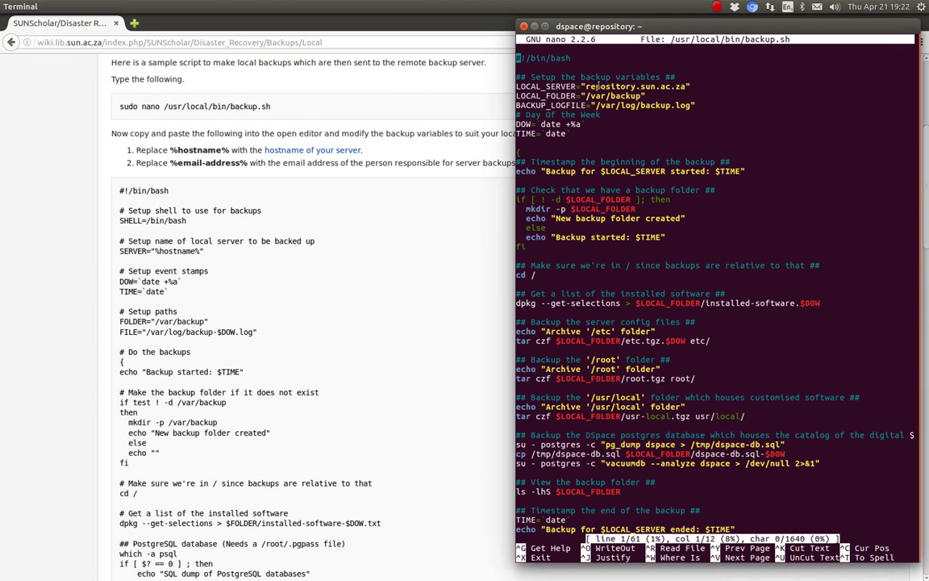
{"action": "key", "text": "Down"}
{"action": "key", "text": "Down"}
{"action": "key", "text": "Down"}
{"action": "key", "text": "Down"}
{"action": "key", "text": "Down"}
{"action": "key", "text": "Down"}
{"action": "key", "text": "Down"}
{"action": "key", "text": "Down"}
{"action": "key", "text": "Down"}
{"action": "left_click", "coordinate": [235, 307]}
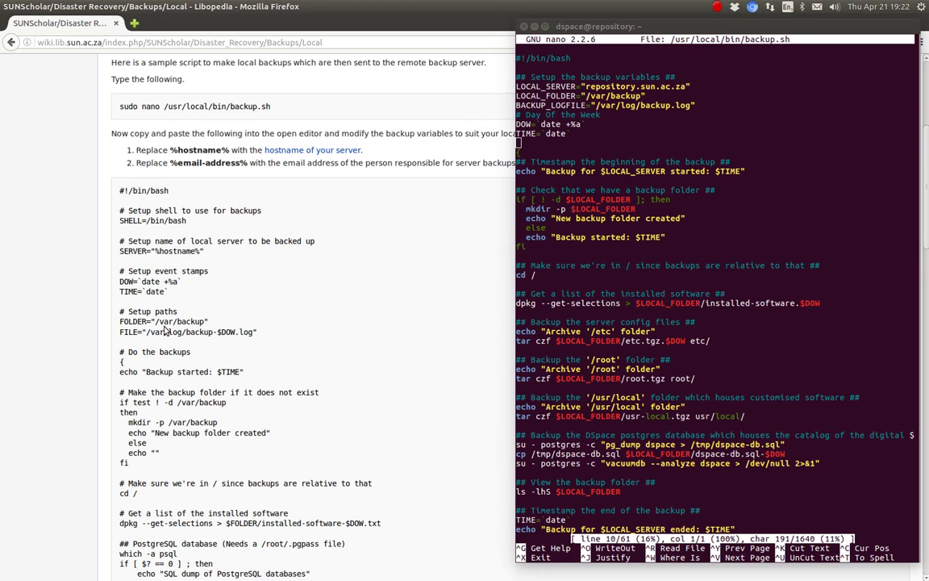
Review backup.sh from the LOCAL_SERVER line down to the if -d backup folder test.
{"action": "scroll", "coordinate": [165, 330], "scroll_direction": "down", "scroll_amount": 10}
{"action": "scroll", "coordinate": [164, 327], "scroll_direction": "down", "scroll_amount": 2}
{"action": "left_click_drag", "start_coordinate": [322, 420], "coordinate": [391, 420]}
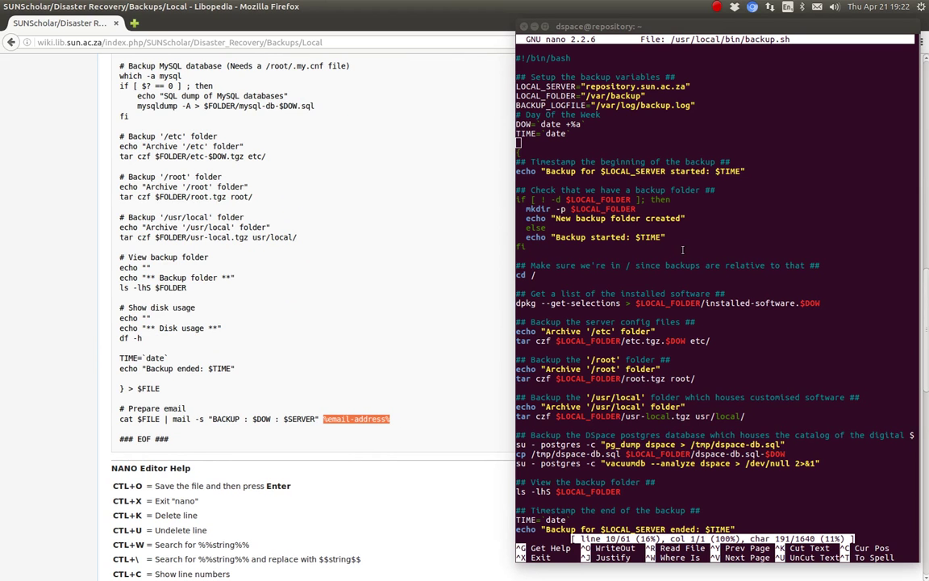
{"action": "key", "text": "alt+Tab"}
{"action": "key", "text": "Up"}
{"action": "key", "text": "Up"}
{"action": "key", "text": "Up"}
{"action": "key", "text": "Up"}
{"action": "key", "text": "Up"}
{"action": "key", "text": "Up"}
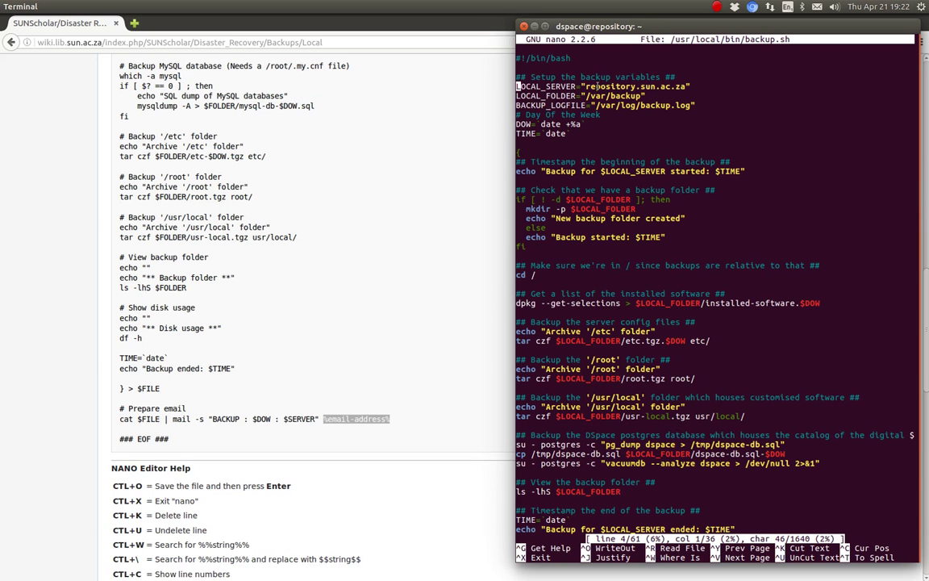
{"action": "key", "text": "Down"}
{"action": "key", "text": "Down"}
{"action": "key", "text": "Down"}
{"action": "key", "text": "Down"}
{"action": "key", "text": "Down"}
{"action": "key", "text": "Down"}
{"action": "key", "text": "Down"}
{"action": "key", "text": "Down"}
{"action": "key", "text": "Down"}
{"action": "key", "text": "Down"}
{"action": "key", "text": "Down"}
{"action": "key", "text": "Down"}
{"action": "key", "text": "Down"}
{"action": "key", "text": "Down"}
{"action": "key", "text": "Down"}
{"action": "key", "text": "Down"}
{"action": "key", "text": "Down"}
{"action": "key", "text": "Down"}
{"action": "key", "text": "Down"}
{"action": "key", "text": "Down"}
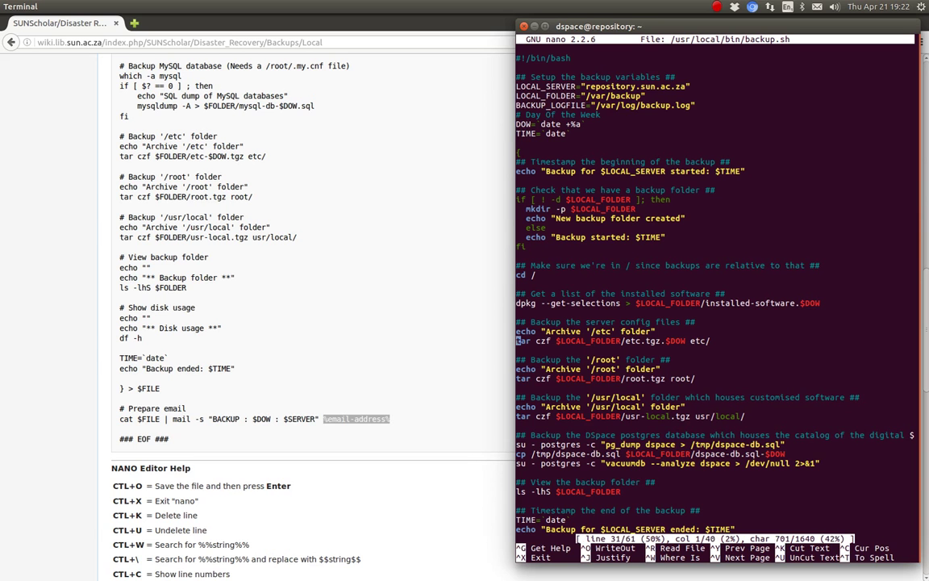
{"action": "key", "text": "Down"}
{"action": "key", "text": "Down"}
{"action": "key", "text": "Down"}
{"action": "key", "text": "Down"}
{"action": "key", "text": "Down"}
{"action": "key", "text": "Down"}
{"action": "key", "text": "Up"}
{"action": "key", "text": "Up"}
{"action": "key", "text": "Up"}
{"action": "key", "text": "Up"}
{"action": "key", "text": "Up"}
{"action": "key", "text": "Up"}
{"action": "key", "text": "Up"}
{"action": "key", "text": "Up"}
{"action": "key", "text": "Up"}
{"action": "key", "text": "Up"}
{"action": "key", "text": "Up"}
{"action": "key", "text": "Up"}
{"action": "key", "text": "Up"}
{"action": "key", "text": "Up"}
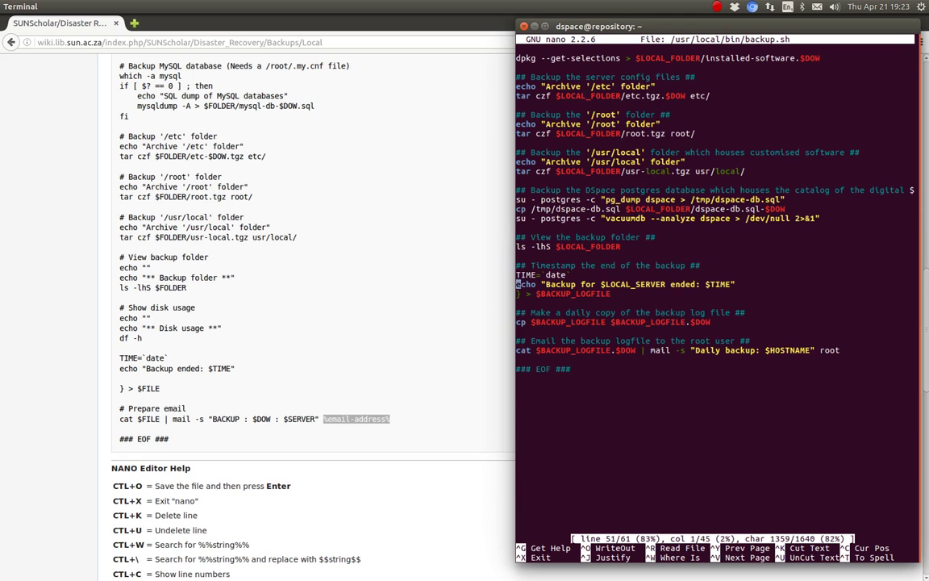
{"action": "key", "text": "Up"}
{"action": "key", "text": "Up"}
{"action": "key", "text": "Up"}
{"action": "key", "text": "Up"}
{"action": "key", "text": "Up"}
{"action": "key", "text": "Up"}
{"action": "key", "text": "Up"}
{"action": "key", "text": "Up"}
{"action": "key", "text": "Up"}
{"action": "key", "text": "Up"}
{"action": "key", "text": "Up"}
{"action": "key", "text": "Up"}
{"action": "key", "text": "Up"}
{"action": "key", "text": "Up"}
{"action": "key", "text": "Up"}
{"action": "key", "text": "Up"}
{"action": "key", "text": "Up"}
{"action": "key", "text": "Up"}
{"action": "key", "text": "Up"}
{"action": "key", "text": "Up"}
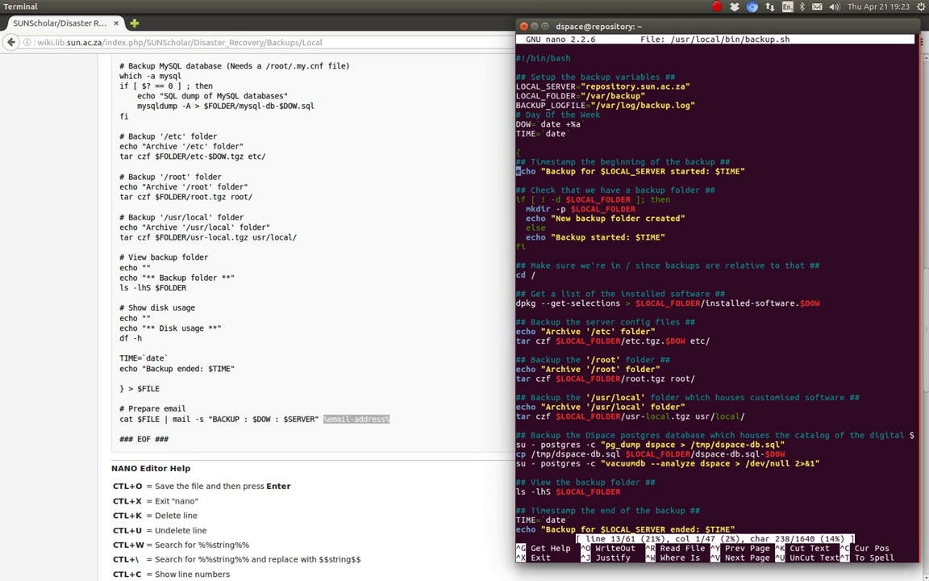
{"action": "key", "text": "Down"}
{"action": "key", "text": "Down"}
{"action": "key", "text": "Down"}
{"action": "key", "text": "Down"}
{"action": "key", "text": "Down"}
{"action": "key", "text": "Down"}
{"action": "key", "text": "Down"}
{"action": "key", "text": "Down"}
{"action": "key", "text": "Down"}
{"action": "key", "text": "Down"}
{"action": "key", "text": "Down"}
{"action": "key", "text": "Down"}
{"action": "key", "text": "Down"}
{"action": "key", "text": "Down"}
{"action": "key", "text": "Down"}
{"action": "key", "text": "Down"}
{"action": "key", "text": "Down"}
{"action": "key", "text": "Down"}
{"action": "key", "text": "Down"}
{"action": "key", "text": "Down"}
{"action": "key", "text": "Down"}
{"action": "key", "text": "Down"}
{"action": "key", "text": "Down"}
{"action": "key", "text": "Down"}
{"action": "key", "text": "Down"}
{"action": "key", "text": "Down"}
Check the cp dspace-db.sql and mail-to-root lines against the wiki, then exit nano.
{"action": "key", "text": "Down"}
{"action": "key", "text": "Down"}
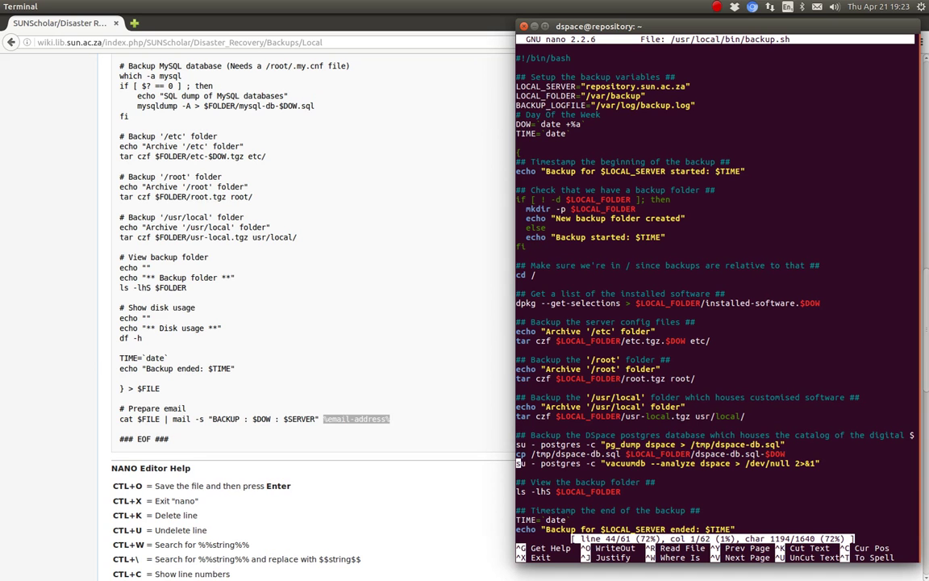
{"action": "key", "text": "Down"}
{"action": "key", "text": "Down"}
{"action": "key", "text": "Down"}
{"action": "key", "text": "Down"}
{"action": "key", "text": "Down"}
{"action": "key", "text": "Down"}
{"action": "key", "text": "Down"}
{"action": "key", "text": "Down"}
{"action": "key", "text": "Down"}
{"action": "key", "text": "Down"}
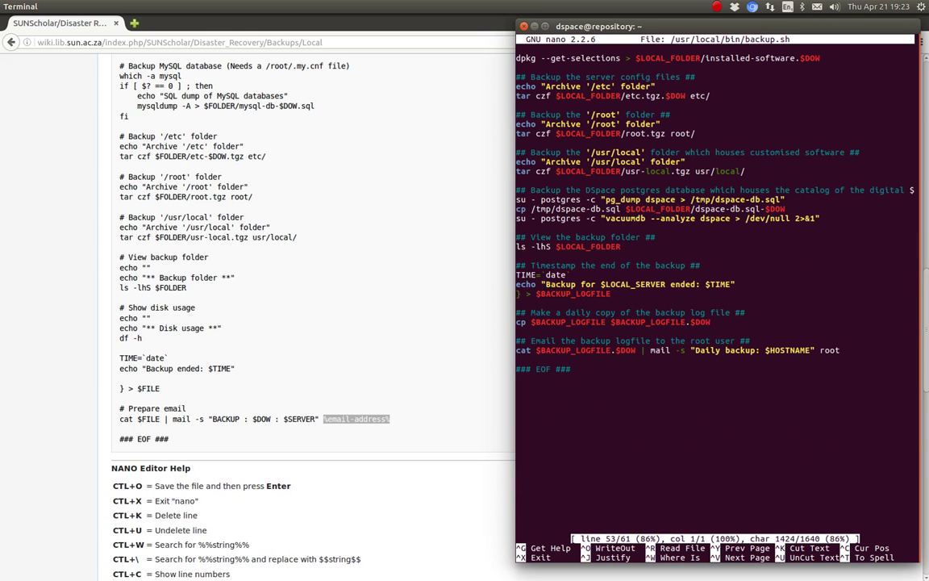
{"action": "key", "text": "Down"}
{"action": "key", "text": "Down"}
{"action": "key", "text": "Down"}
{"action": "key", "text": "Down"}
{"action": "key", "text": "Down"}
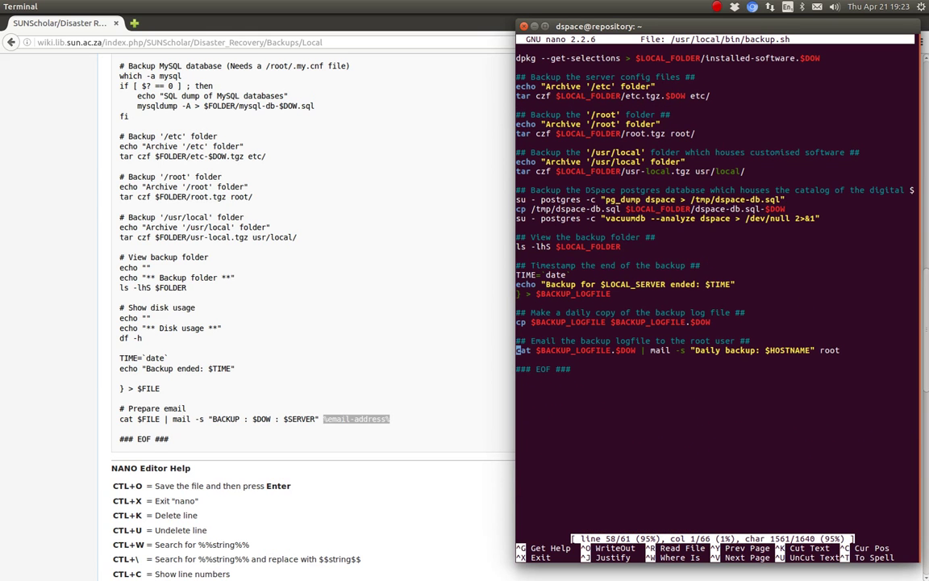
{"action": "key", "text": "End"}
{"action": "key", "text": "Left"}
{"action": "key", "text": "Left"}
{"action": "key", "text": "Left"}
{"action": "key", "text": "Left"}
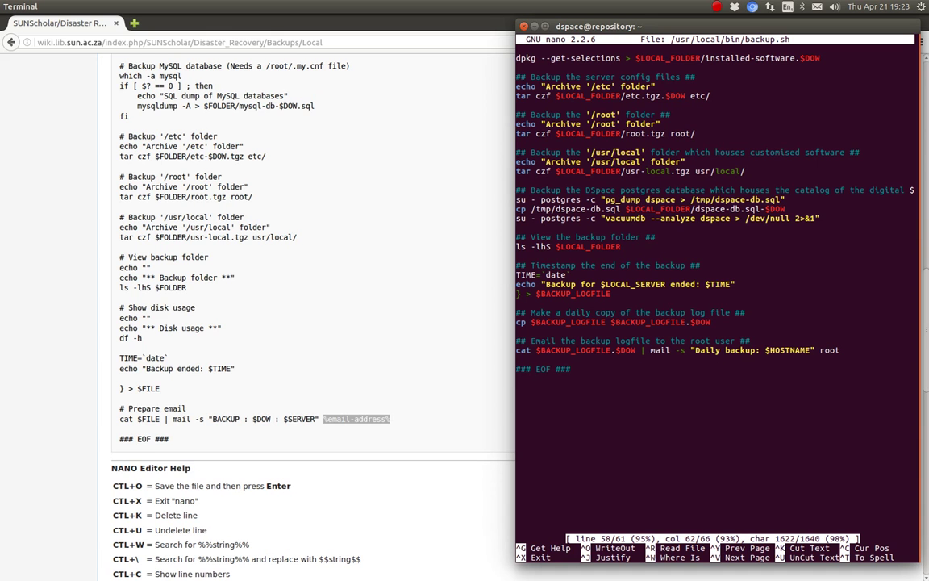
{"action": "key", "text": "Up"}
{"action": "key", "text": "Up"}
{"action": "key", "text": "Up"}
{"action": "key", "text": "Up"}
{"action": "key", "text": "Up"}
{"action": "key", "text": "Up"}
{"action": "key", "text": "Up"}
{"action": "key", "text": "Up"}
{"action": "key", "text": "Up"}
{"action": "key", "text": "Up"}
{"action": "key", "text": "Up"}
{"action": "key", "text": "Up"}
{"action": "key", "text": "Up"}
{"action": "key", "text": "Up"}
{"action": "key", "text": "Up"}
{"action": "key", "text": "Up"}
{"action": "key", "text": "Up"}
{"action": "key", "text": "Up"}
{"action": "key", "text": "Up"}
{"action": "key", "text": "Up"}
{"action": "key", "text": "Up"}
{"action": "key", "text": "Up"}
{"action": "key", "text": "Up"}
{"action": "key", "text": "Up"}
{"action": "key", "text": "Up"}
{"action": "key", "text": "Up"}
{"action": "key", "text": "Up"}
{"action": "key", "text": "Up"}
{"action": "key", "text": "Up"}
{"action": "key", "text": "Up"}
{"action": "key", "text": "Up"}
{"action": "key", "text": "Up"}
{"action": "key", "text": "Up"}
{"action": "key", "text": "Up"}
{"action": "key", "text": "End"}
{"action": "left_click", "coordinate": [329, 342]}
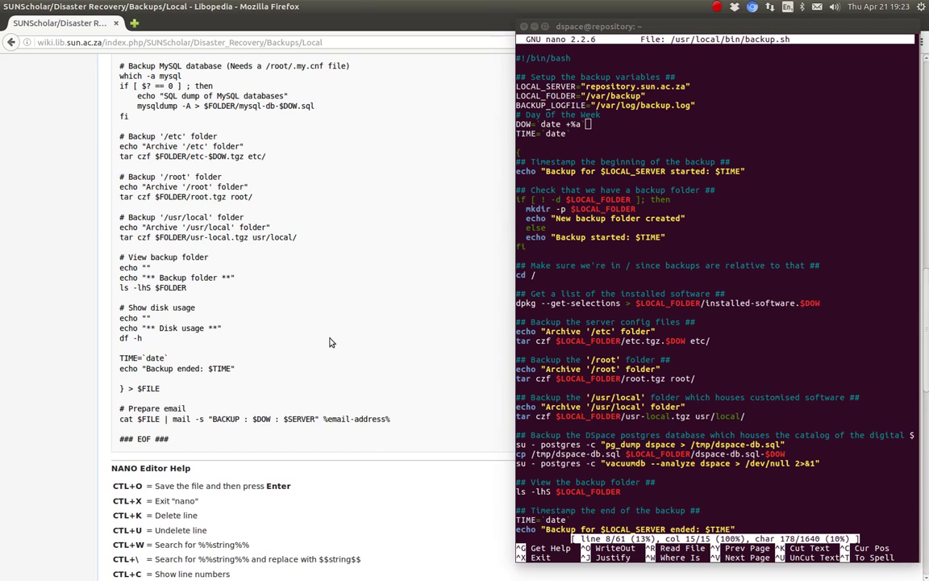
{"action": "scroll", "coordinate": [329, 342], "scroll_direction": "up", "scroll_amount": 10}
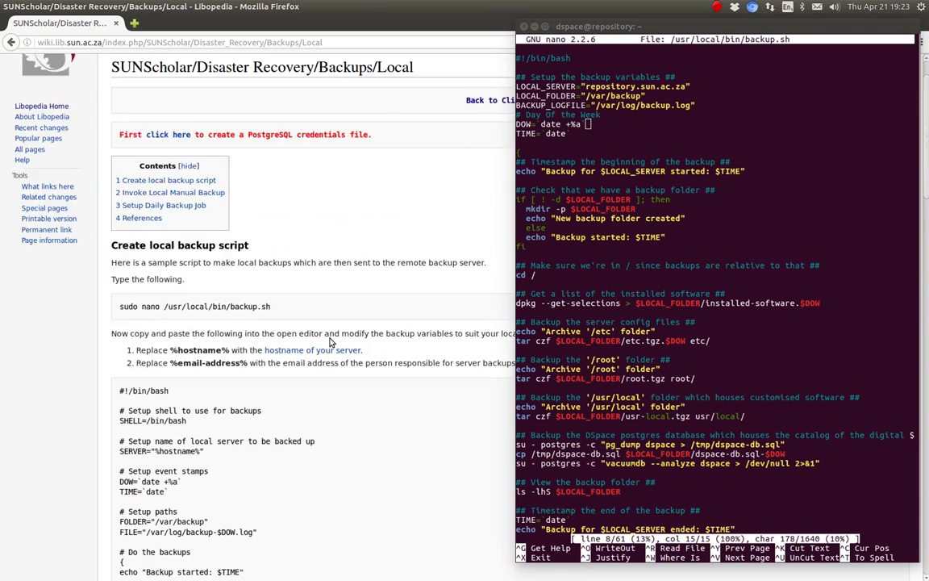
{"action": "scroll", "coordinate": [329, 342], "scroll_direction": "down", "scroll_amount": 15}
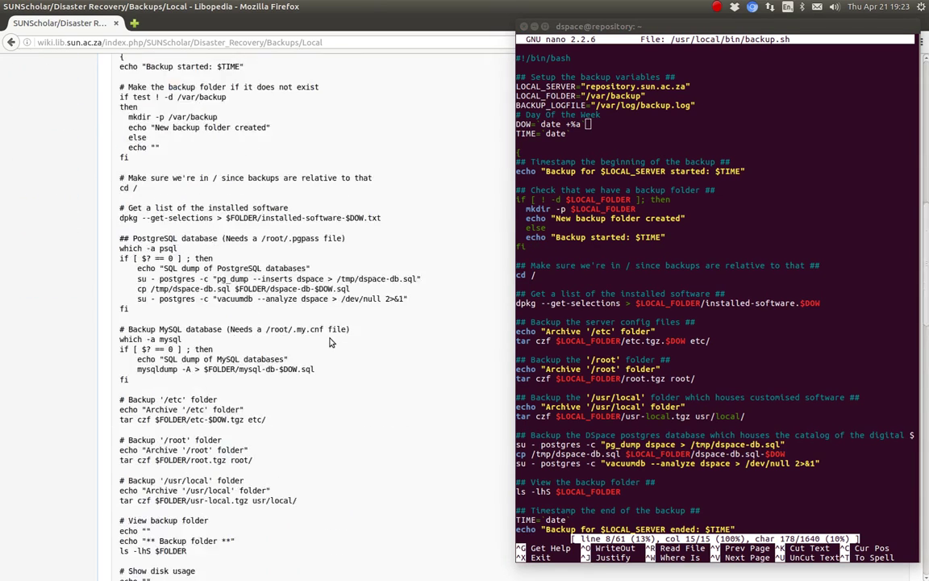
{"action": "scroll", "coordinate": [329, 342], "scroll_direction": "down", "scroll_amount": 8}
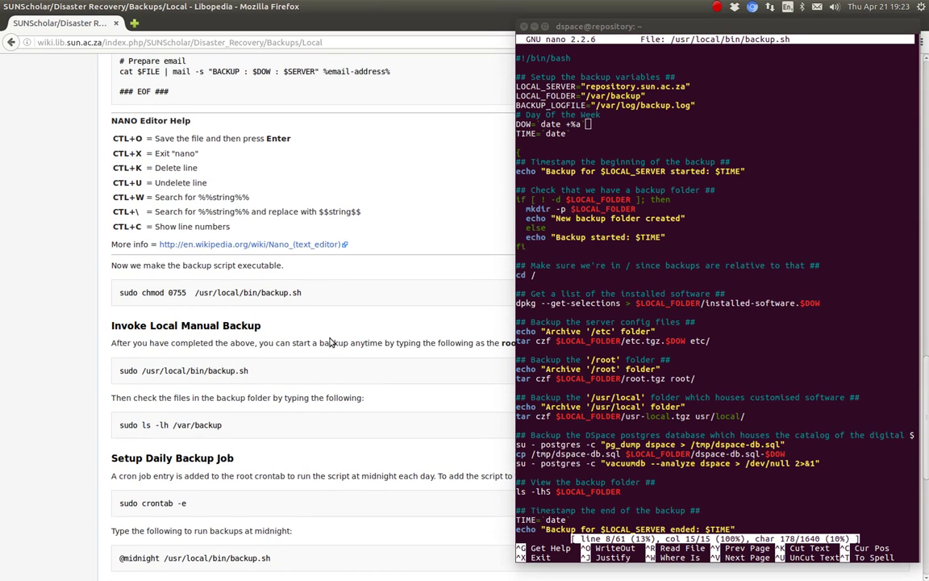
{"action": "left_click", "coordinate": [583, 325]}
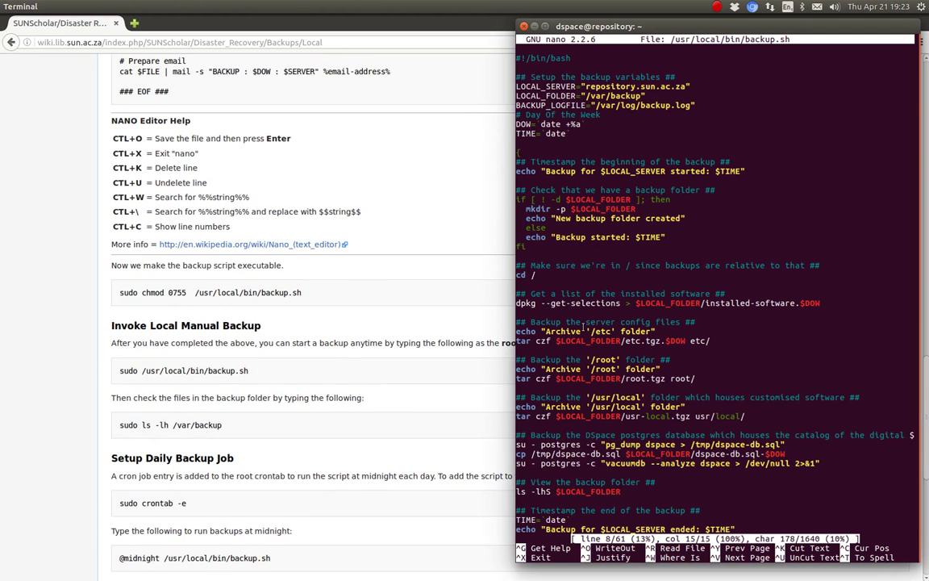
{"action": "key", "text": "ctrl+x"}
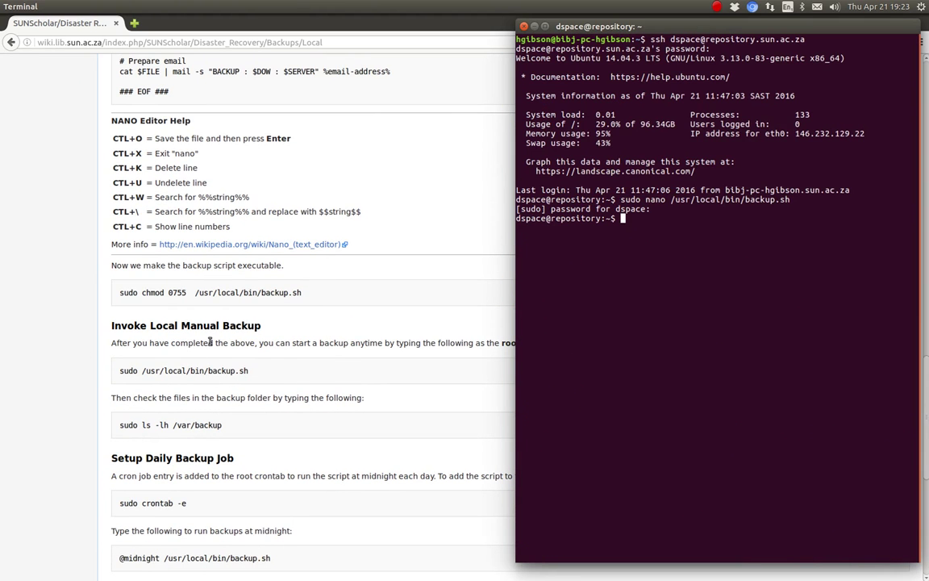
Copy 'sudo ls -lh /var/backup' from the wiki and paste it at the terminal prompt.
{"action": "left_click_drag", "start_coordinate": [301, 292], "coordinate": [110, 267]}
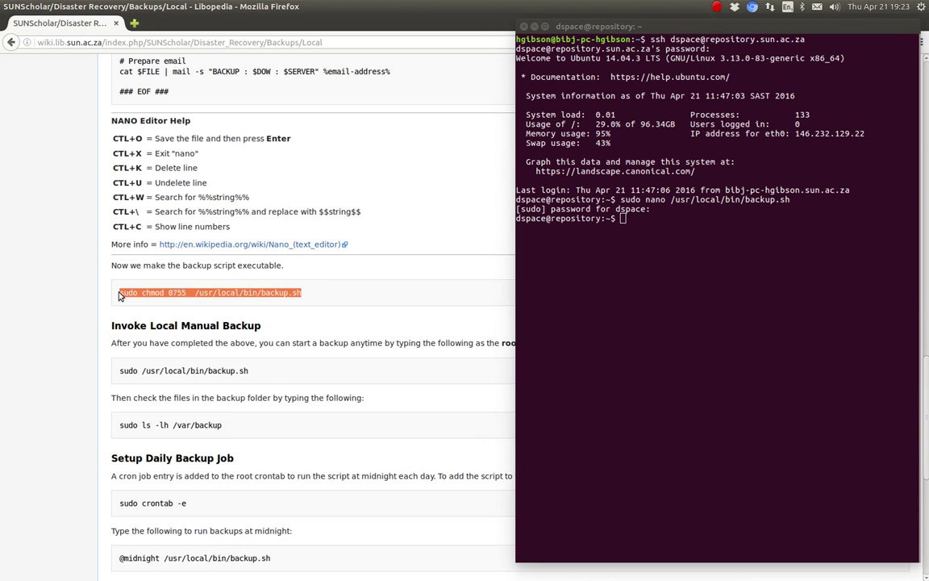
{"action": "left_click_drag", "start_coordinate": [248, 370], "coordinate": [33, 376]}
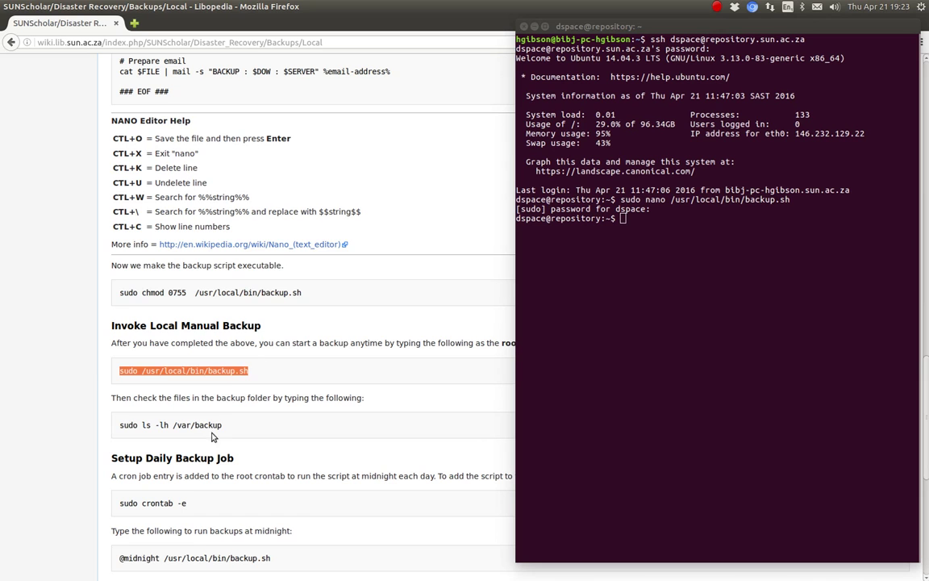
{"action": "left_click_drag", "start_coordinate": [223, 424], "coordinate": [119, 424]}
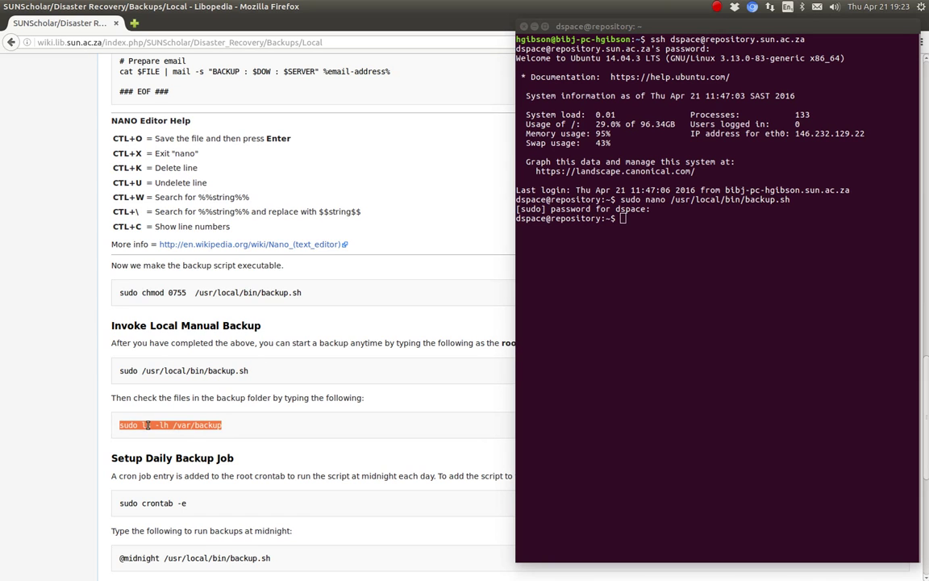
{"action": "right_click", "coordinate": [242, 421]}
{"action": "left_click", "coordinate": [261, 427]}
{"action": "left_click", "coordinate": [730, 242]}
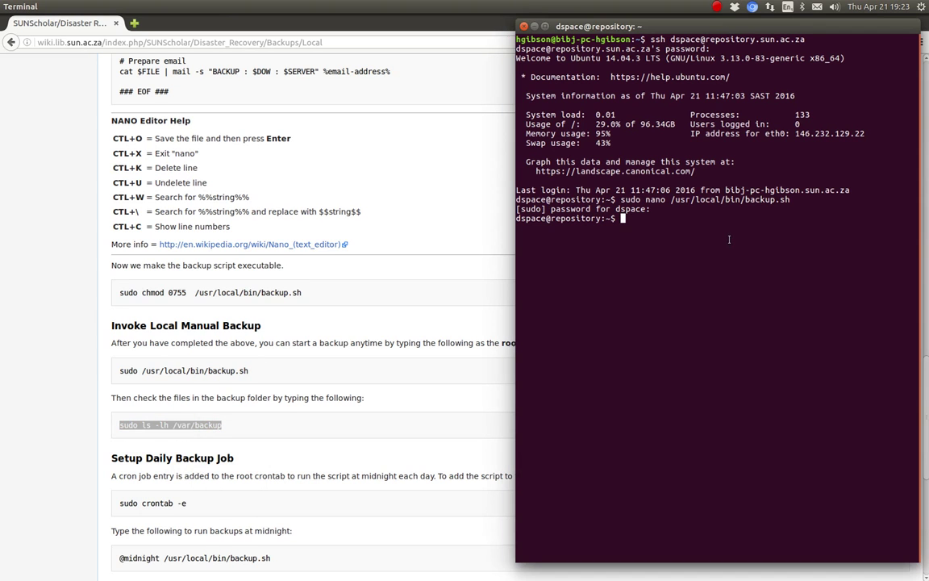
{"action": "right_click", "coordinate": [729, 241]}
{"action": "left_click", "coordinate": [754, 276]}
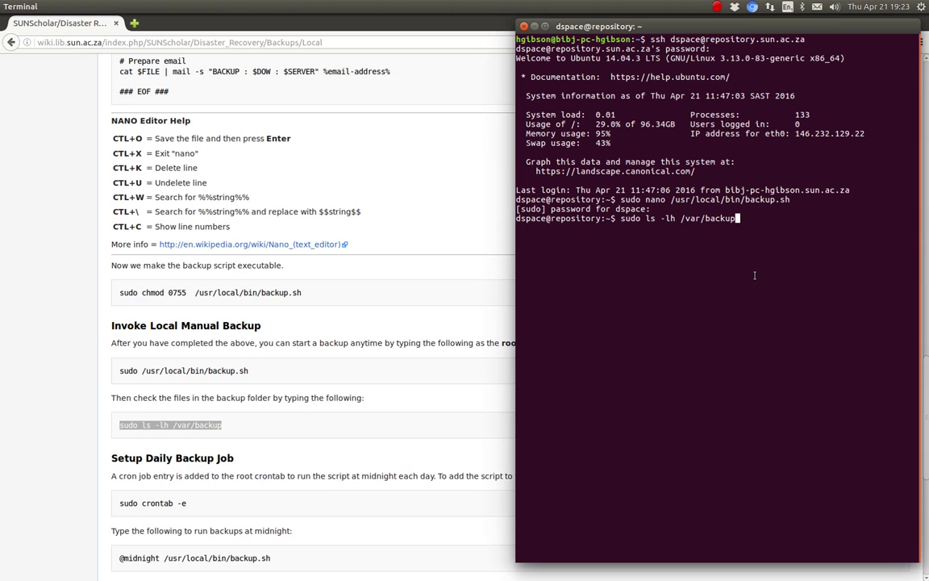
{"action": "key", "text": "Return"}
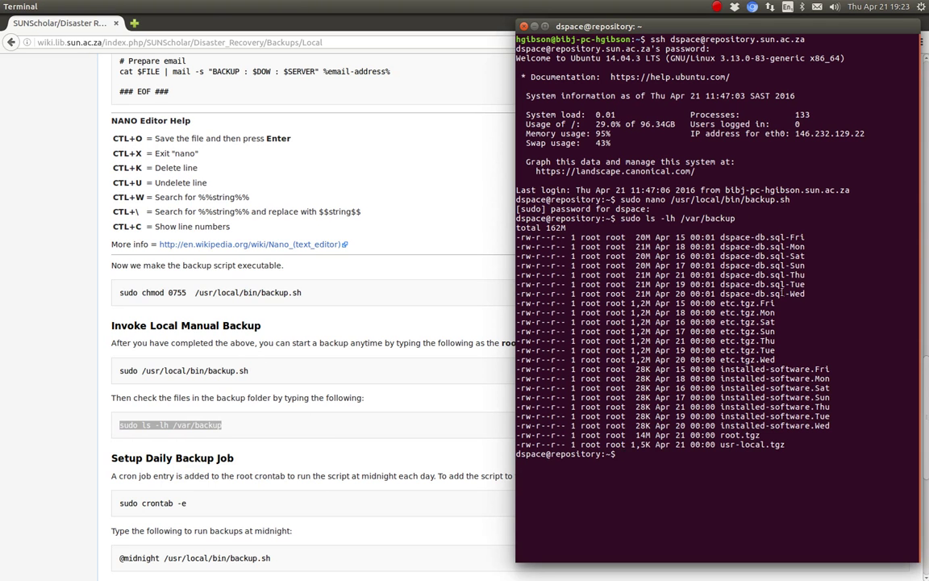
{"action": "left_click_drag", "start_coordinate": [802, 294], "coordinate": [633, 237]}
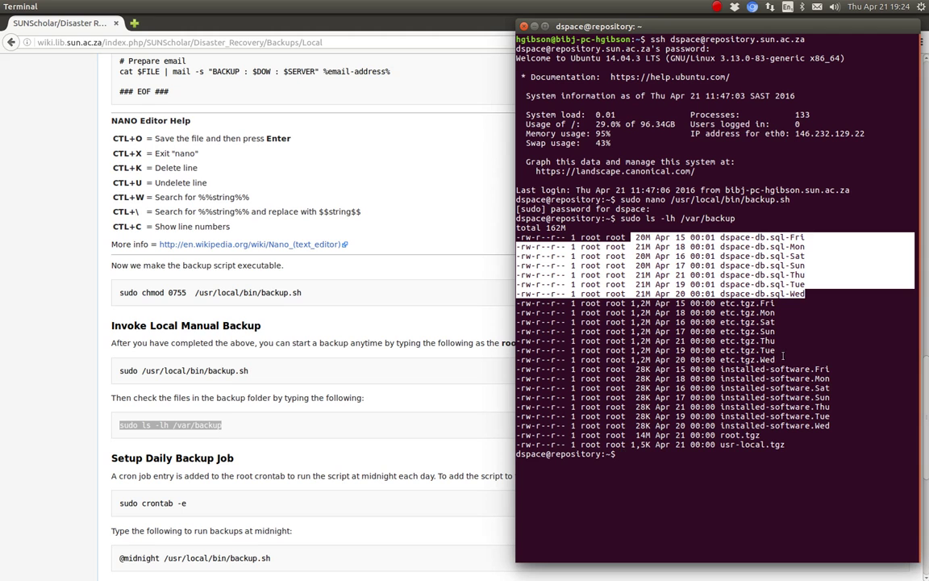
{"action": "left_click_drag", "start_coordinate": [781, 360], "coordinate": [517, 303]}
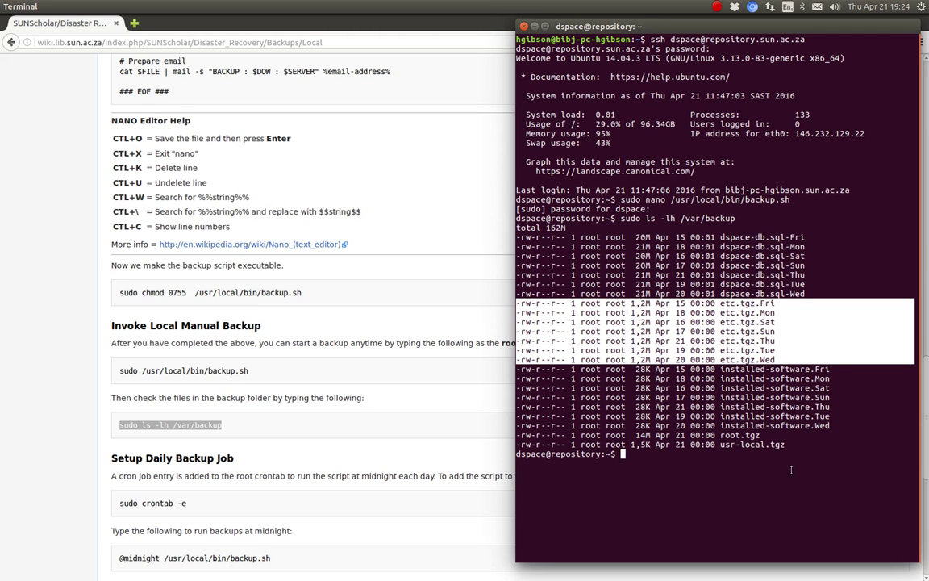
{"action": "left_click_drag", "start_coordinate": [836, 426], "coordinate": [519, 371]}
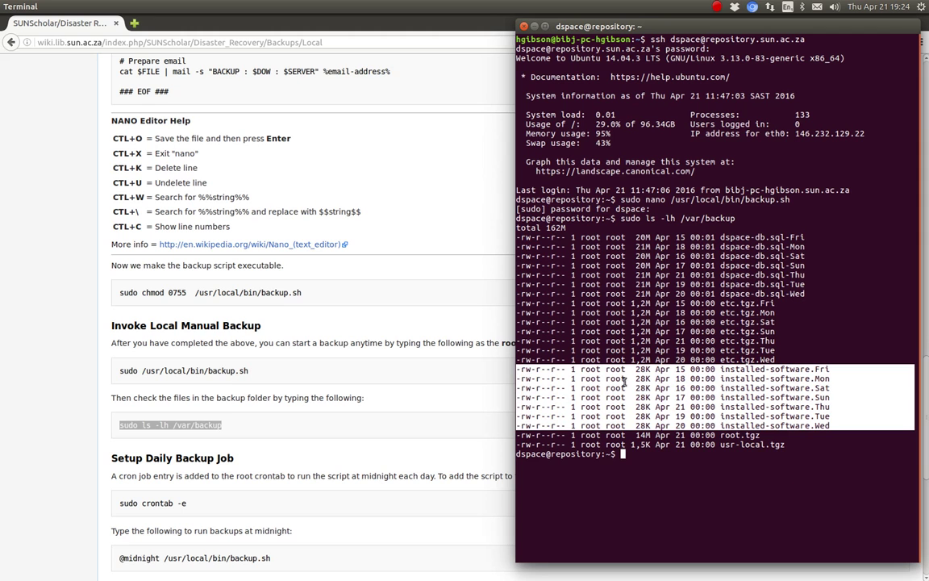
{"action": "left_click", "coordinate": [760, 435]}
{"action": "left_click_drag", "start_coordinate": [767, 435], "coordinate": [517, 436]}
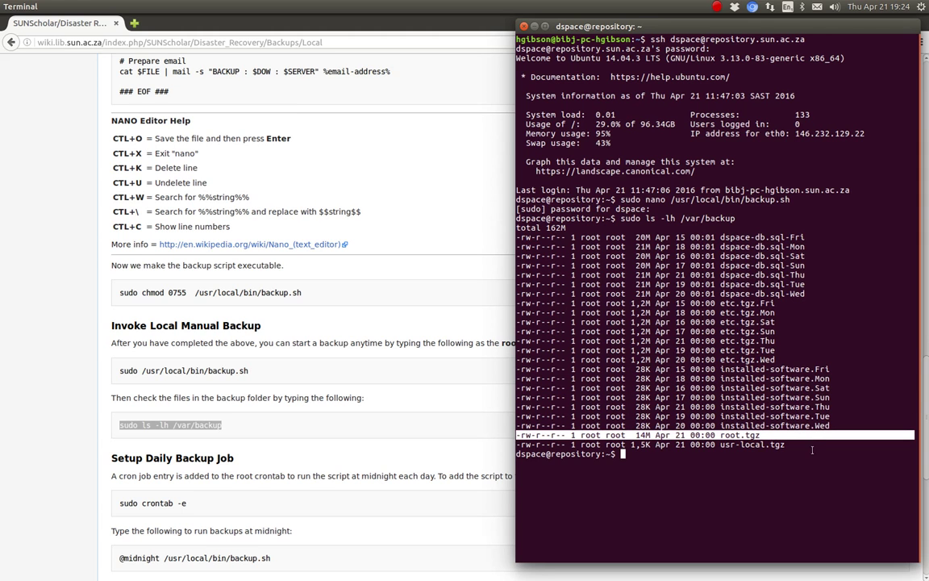
{"action": "left_click_drag", "start_coordinate": [793, 447], "coordinate": [517, 446]}
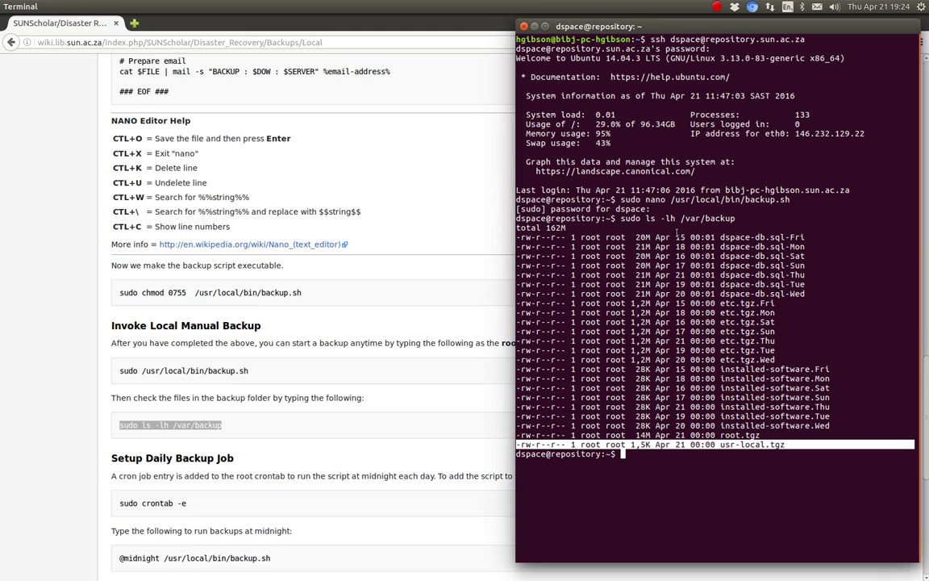
{"action": "left_click_drag", "start_coordinate": [680, 218], "coordinate": [735, 218]}
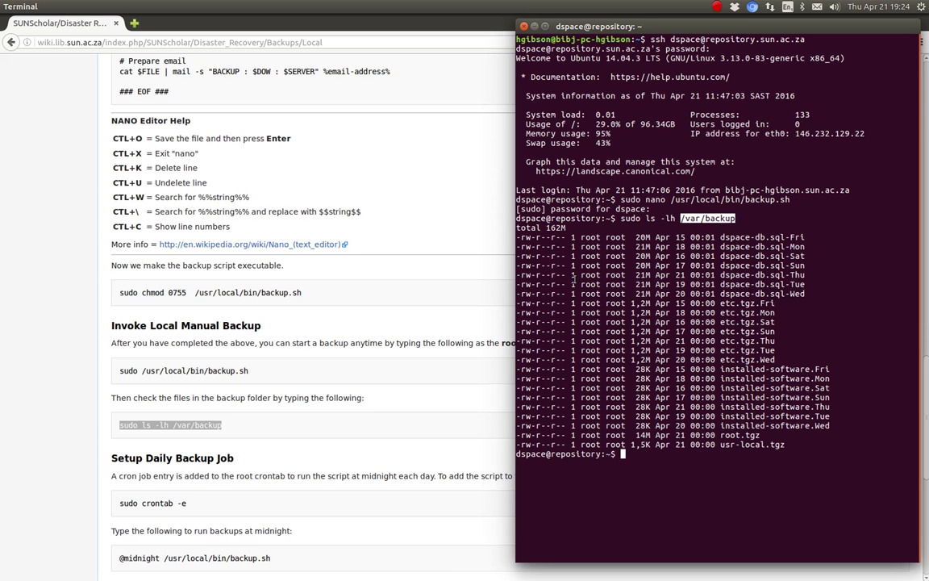
Copy the crontab editing command from the wiki and open the root crontab.
{"action": "left_click", "coordinate": [83, 360]}
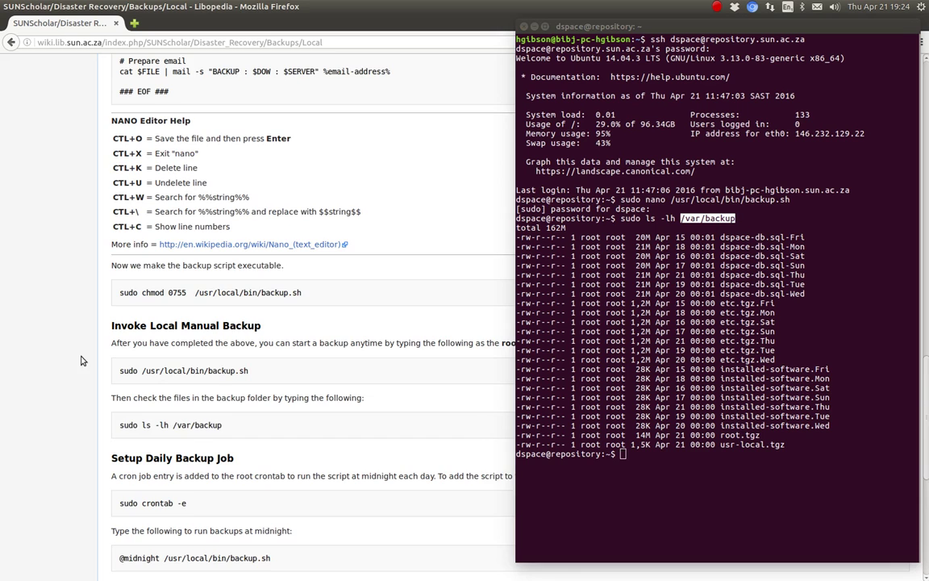
{"action": "scroll", "coordinate": [80, 359], "scroll_direction": "down", "scroll_amount": 4}
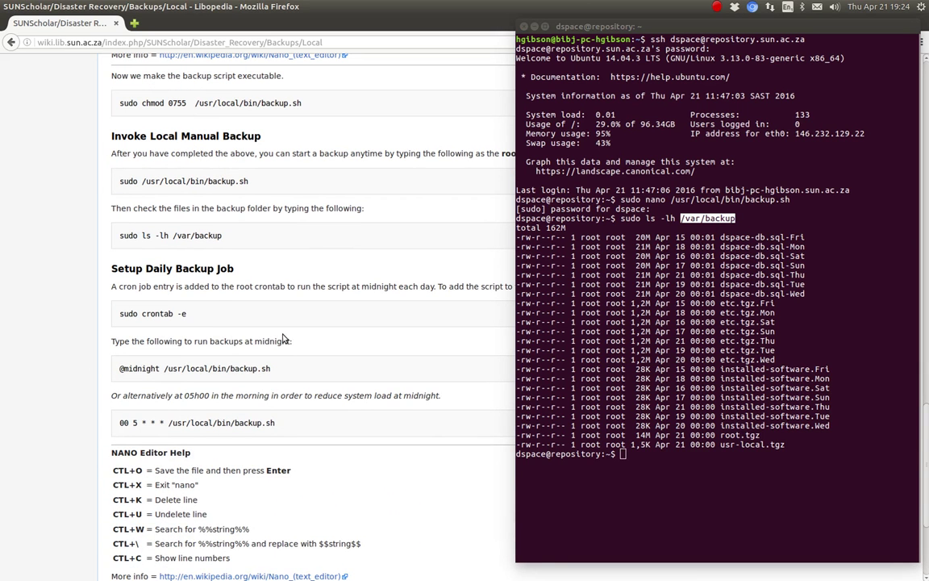
{"action": "left_click_drag", "start_coordinate": [188, 314], "coordinate": [118, 315]}
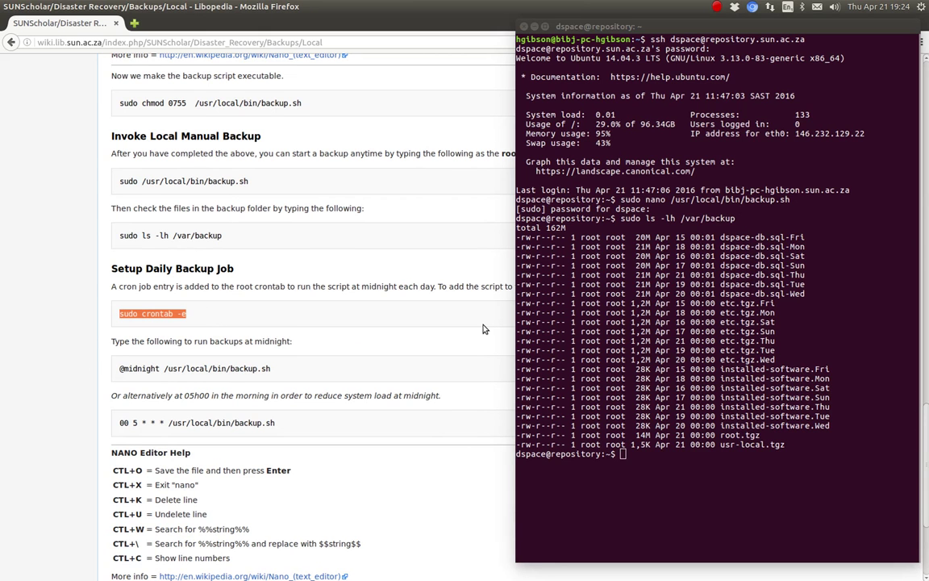
{"action": "left_click", "coordinate": [573, 296]}
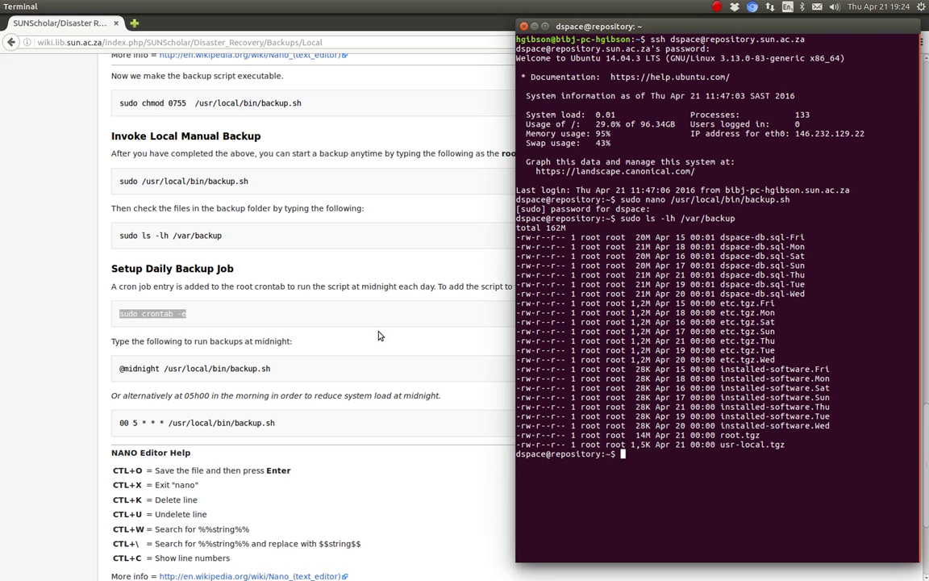
{"action": "right_click", "coordinate": [147, 316]}
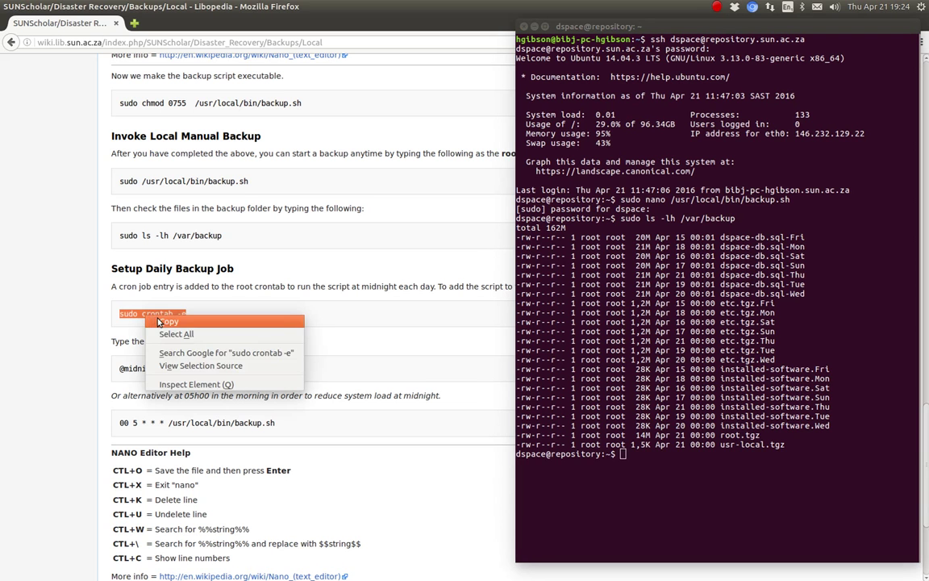
{"action": "left_click", "coordinate": [159, 321]}
{"action": "left_click", "coordinate": [681, 208]}
{"action": "right_click", "coordinate": [681, 208]}
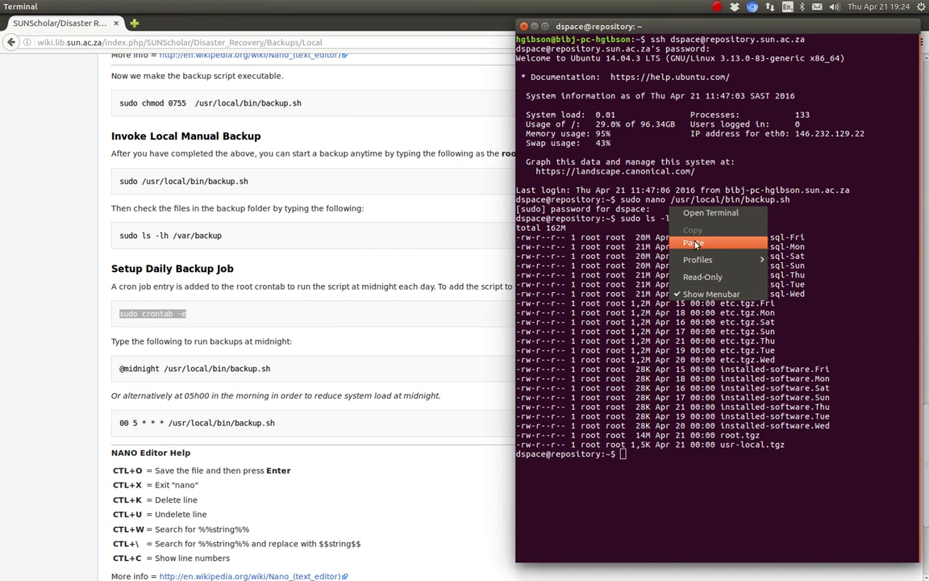
{"action": "left_click", "coordinate": [694, 243]}
{"action": "key", "text": "Return"}
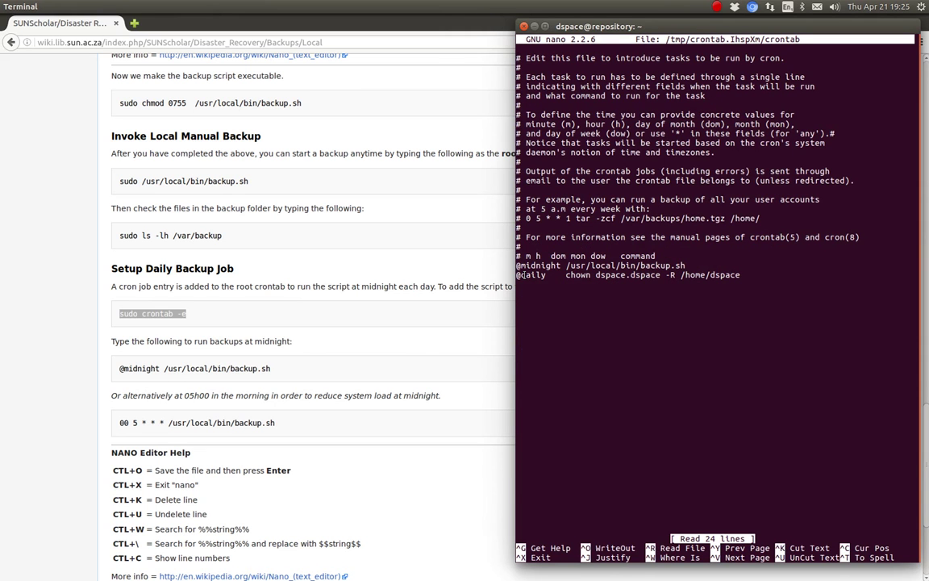
{"action": "left_click_drag", "start_coordinate": [687, 266], "coordinate": [509, 270]}
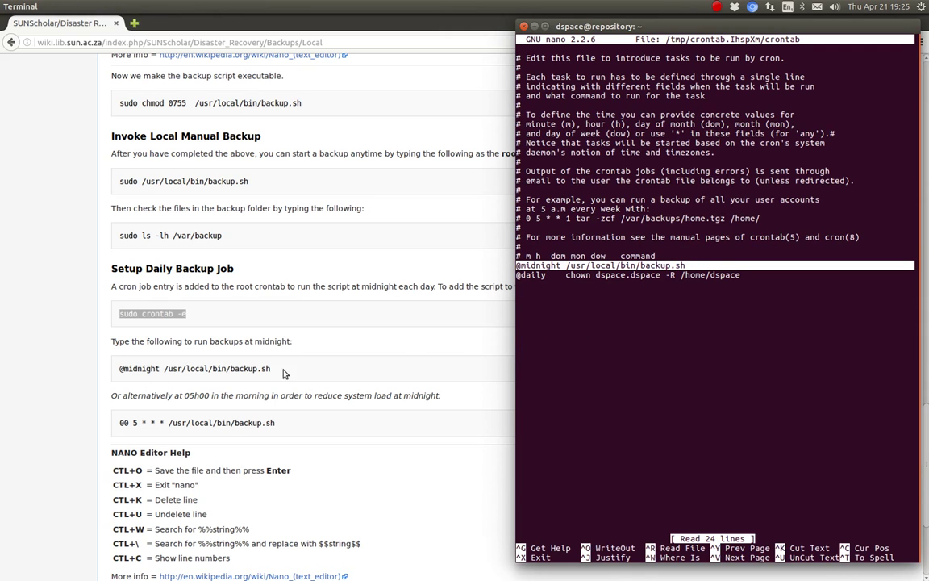
{"action": "left_click_drag", "start_coordinate": [271, 369], "coordinate": [108, 334]}
{"action": "left_click_drag", "start_coordinate": [317, 423], "coordinate": [113, 426]}
{"action": "left_click", "coordinate": [93, 397]}
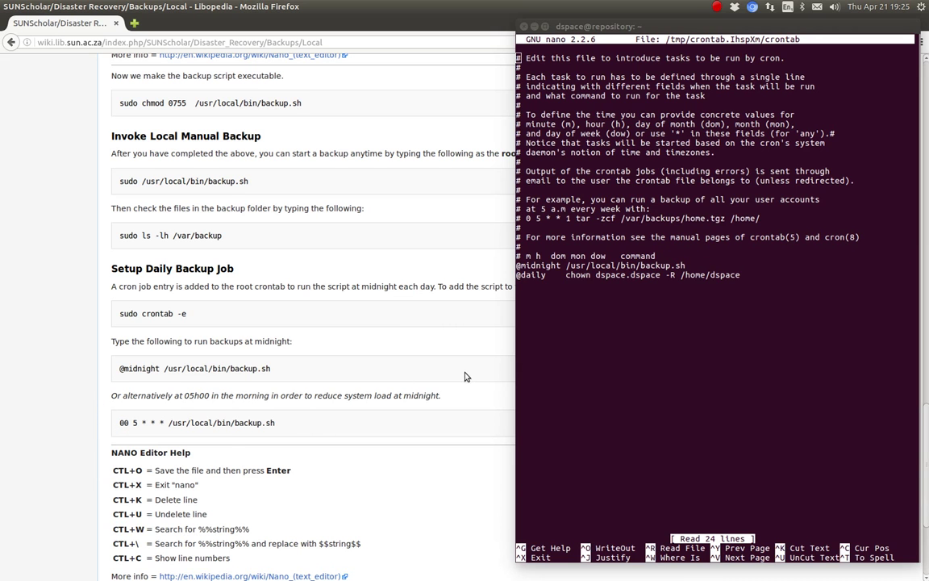
{"action": "left_click", "coordinate": [589, 287]}
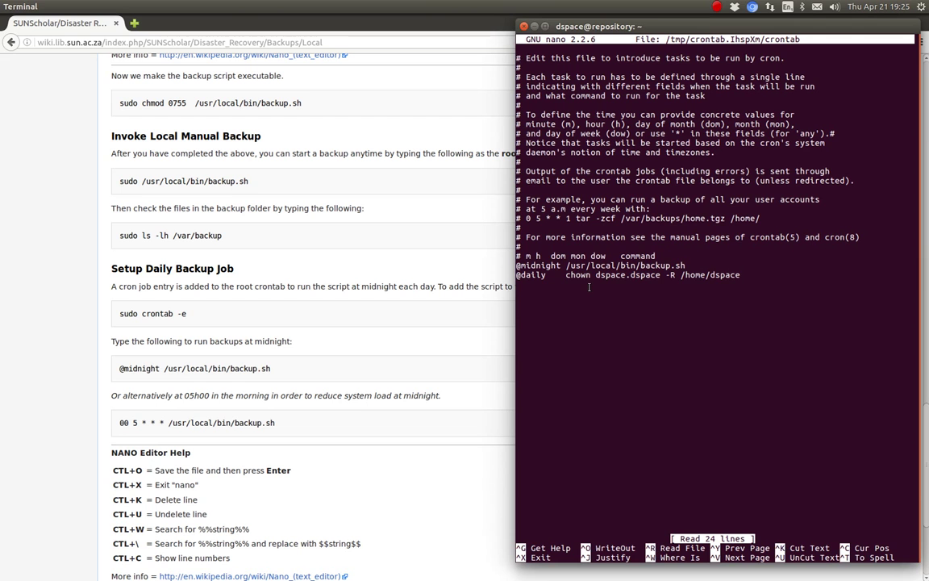
{"action": "key", "text": "ctrl+x"}
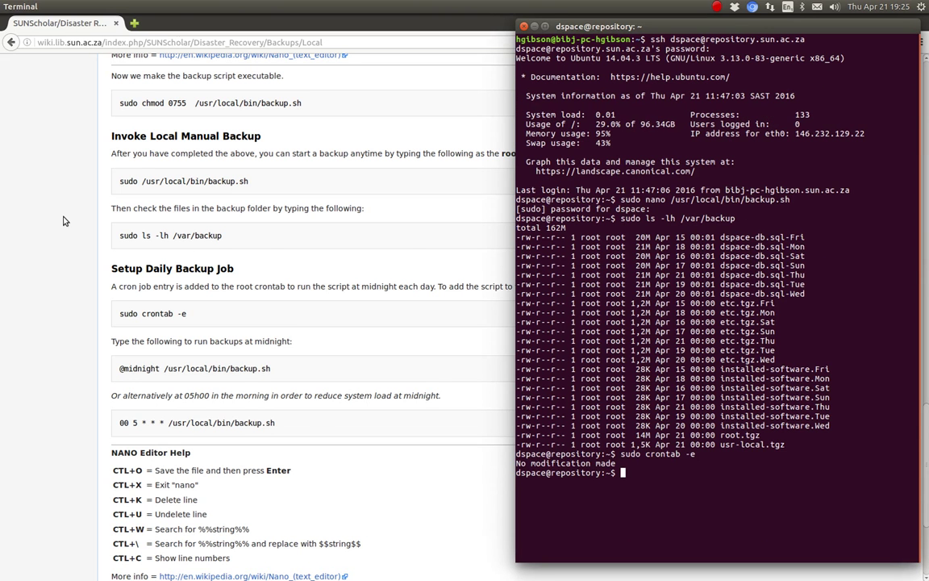
Go back to Client Setup and open the 'Step 2. Enable local sync to remote server' page.
{"action": "scroll", "coordinate": [65, 220], "scroll_direction": "down", "scroll_amount": 4}
{"action": "scroll", "coordinate": [65, 221], "scroll_direction": "down", "scroll_amount": 1}
{"action": "scroll", "coordinate": [64, 220], "scroll_direction": "up", "scroll_amount": 19}
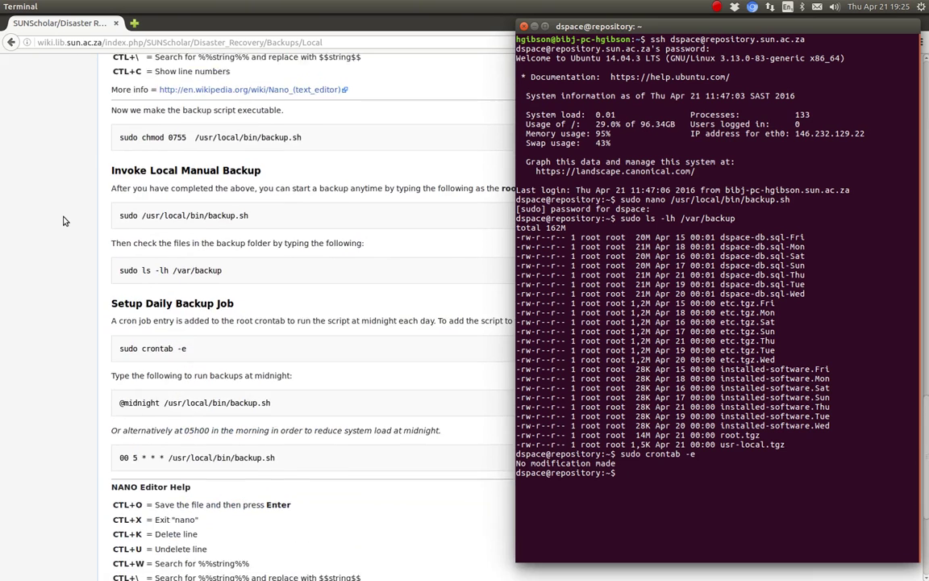
{"action": "scroll", "coordinate": [65, 220], "scroll_direction": "up", "scroll_amount": 18}
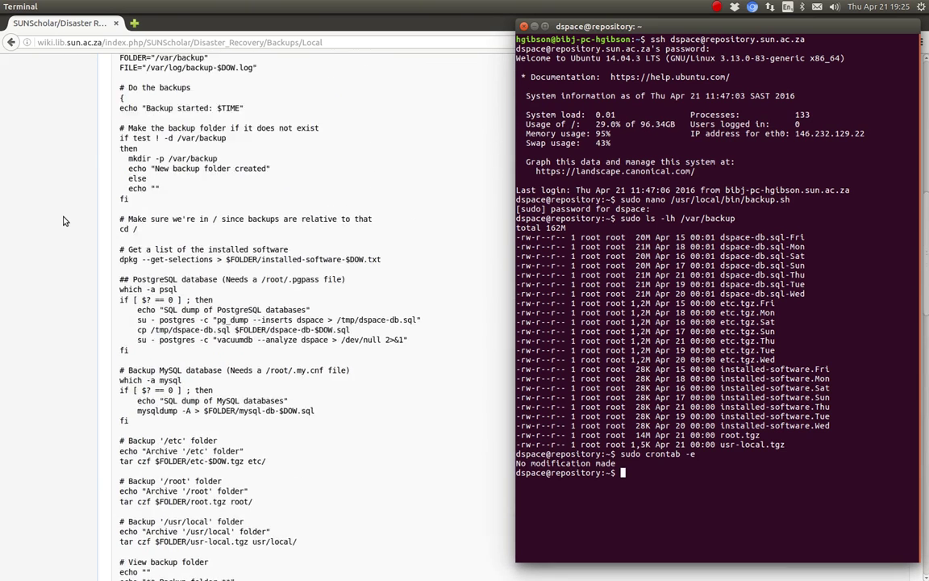
{"action": "scroll", "coordinate": [49, 320], "scroll_direction": "up", "scroll_amount": 1}
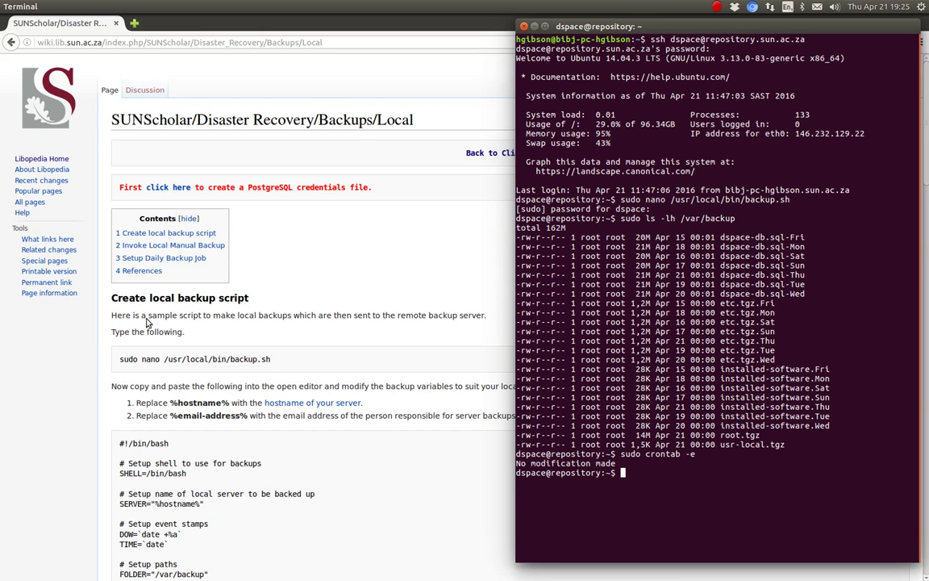
{"action": "left_click", "coordinate": [482, 154]}
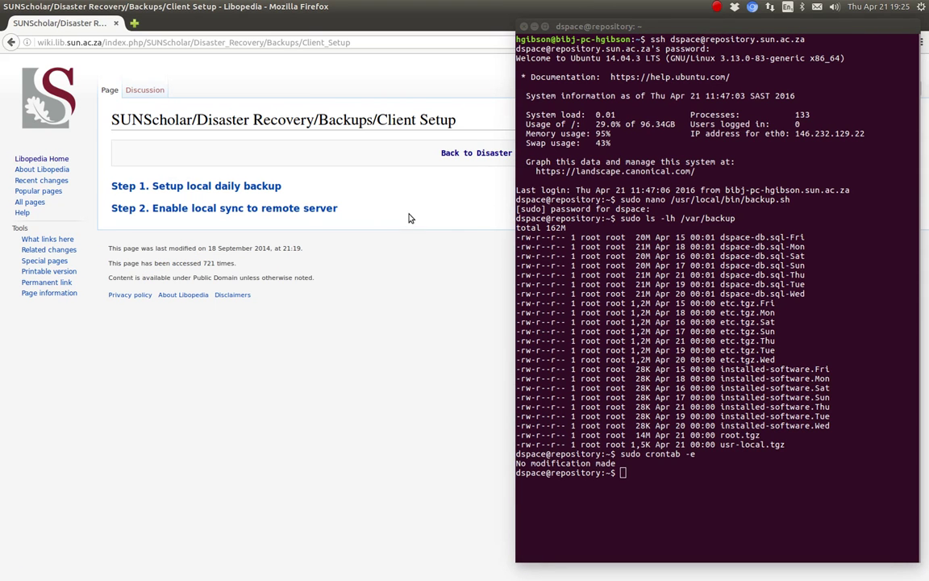
{"action": "left_click", "coordinate": [275, 211]}
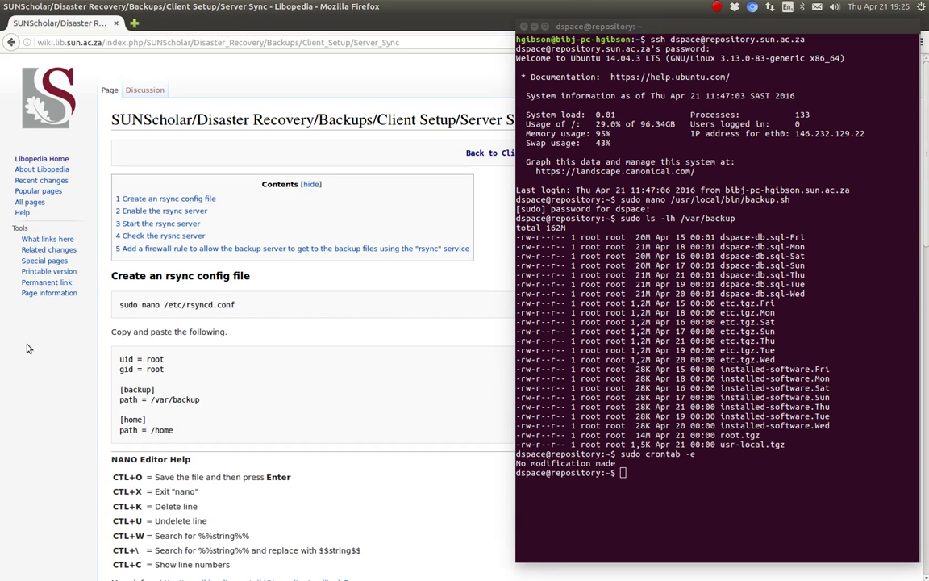
Copy 'sudo nano /etc/rsyncd.conf' from the wiki onto the terminal prompt.
{"action": "scroll", "coordinate": [58, 368], "scroll_direction": "down", "scroll_amount": 3}
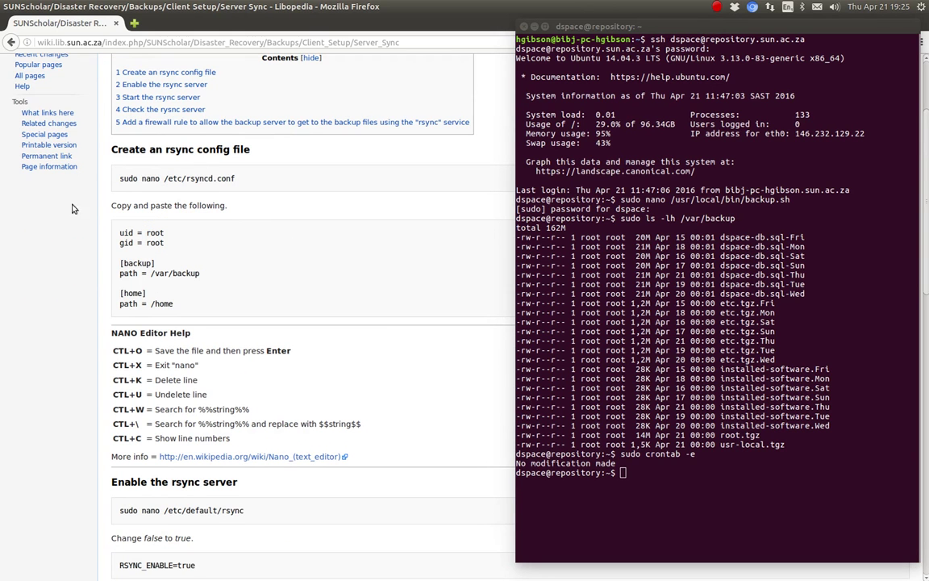
{"action": "left_click_drag", "start_coordinate": [254, 178], "coordinate": [117, 179]}
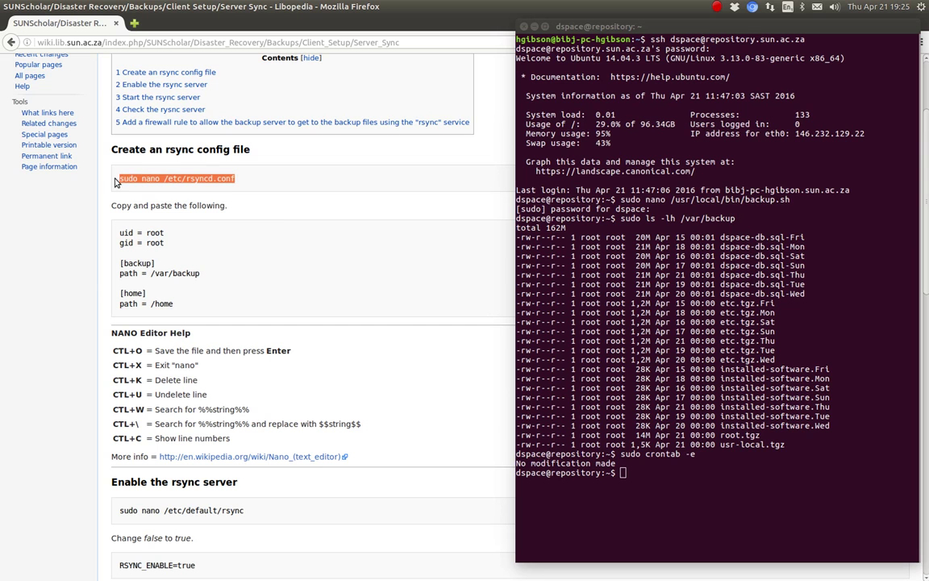
{"action": "right_click", "coordinate": [137, 181]}
{"action": "left_click", "coordinate": [150, 187]}
{"action": "left_click", "coordinate": [614, 91]}
{"action": "right_click", "coordinate": [695, 105]}
{"action": "left_click", "coordinate": [709, 142]}
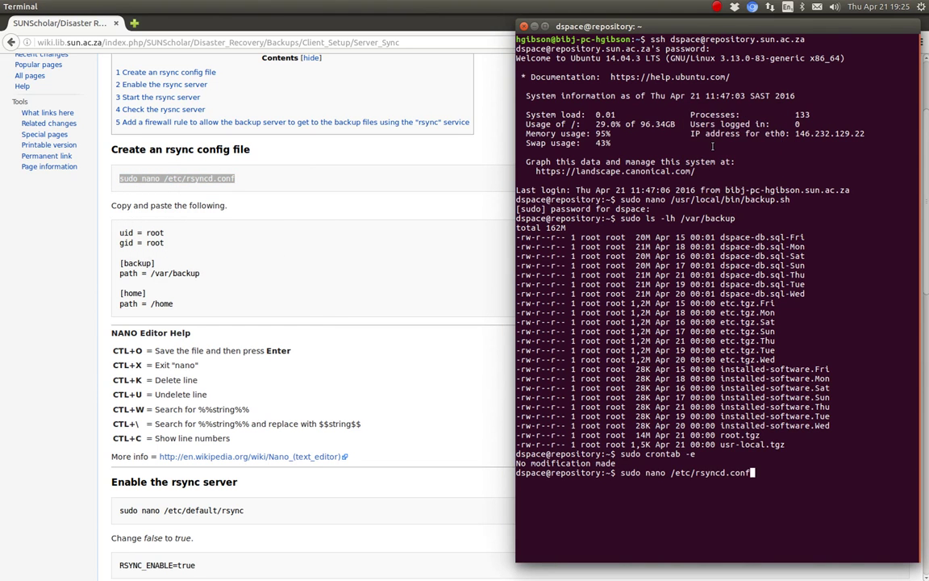
Open /etc/rsyncd.conf in nano, confirm root uid/gid and /var/backup and /home paths, then exit unchanged.
{"action": "key", "text": "Return"}
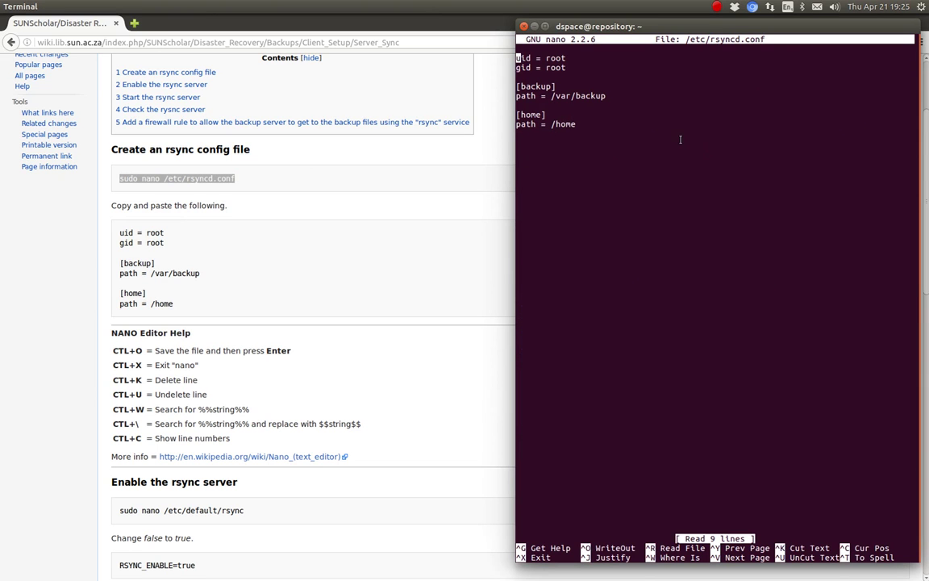
{"action": "mouse_move", "coordinate": [513, 61]}
{"action": "left_mouse_down"}
{"action": "mouse_move", "coordinate": [533, 68]}
{"action": "mouse_move", "coordinate": [513, 61]}
{"action": "left_mouse_up"}
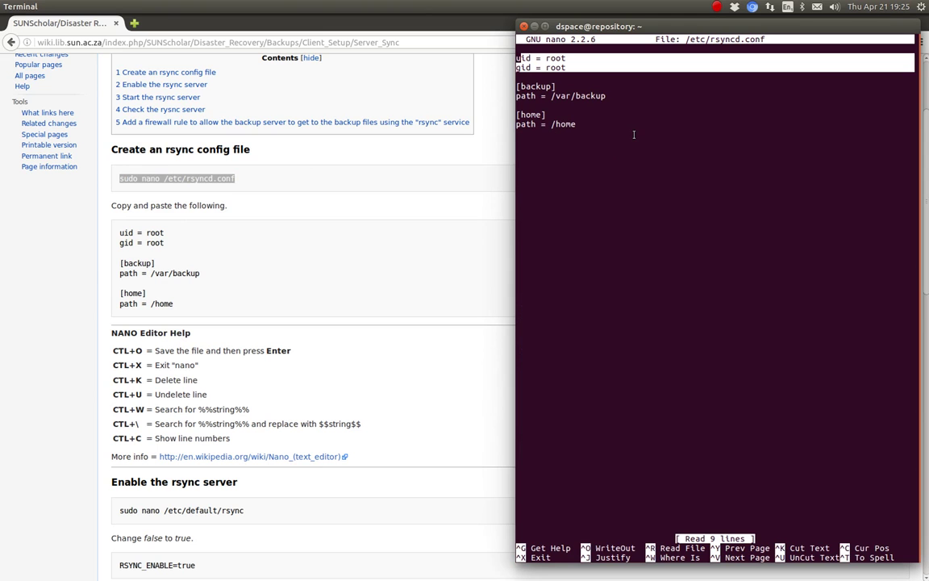
{"action": "left_click_drag", "start_coordinate": [605, 95], "coordinate": [512, 96]}
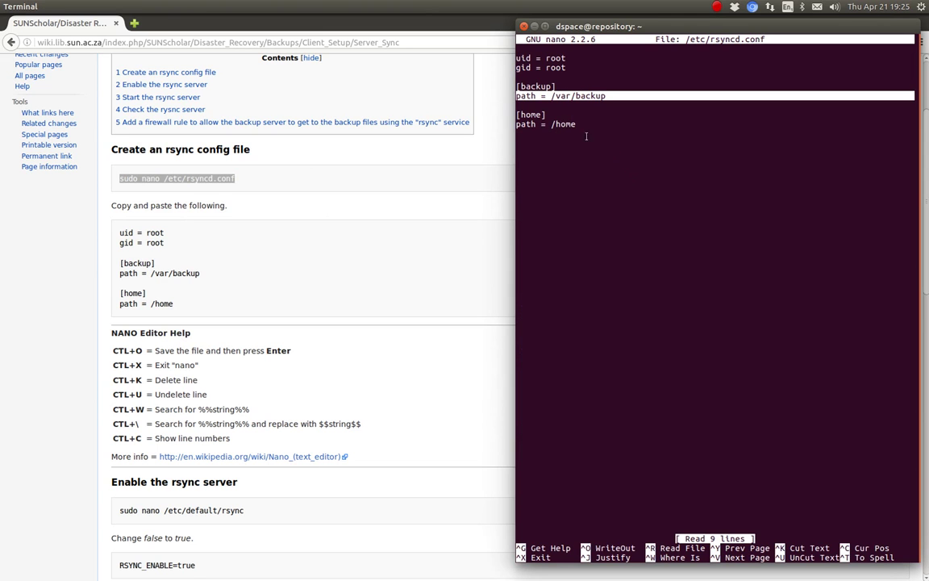
{"action": "left_click_drag", "start_coordinate": [576, 124], "coordinate": [515, 125]}
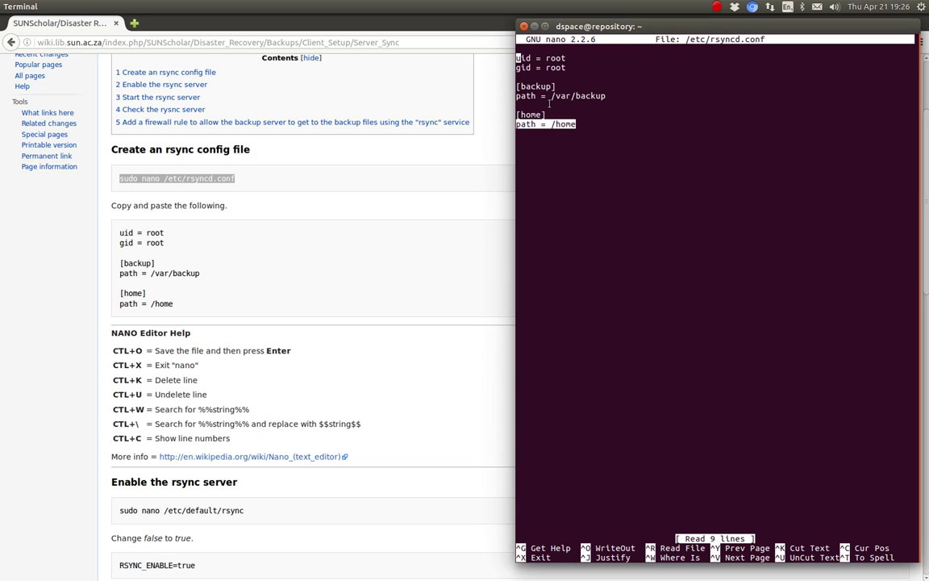
{"action": "left_click", "coordinate": [552, 130]}
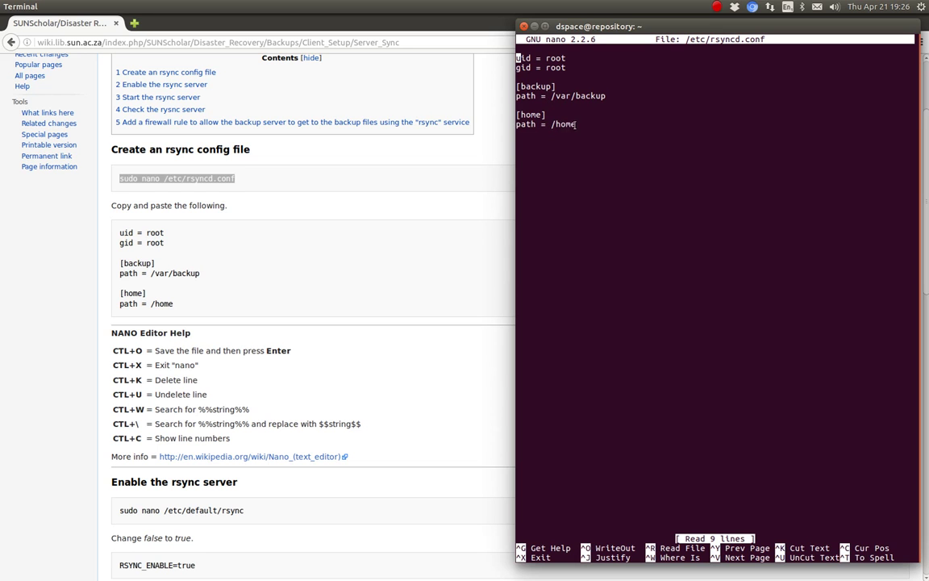
{"action": "left_click_drag", "start_coordinate": [579, 125], "coordinate": [517, 125]}
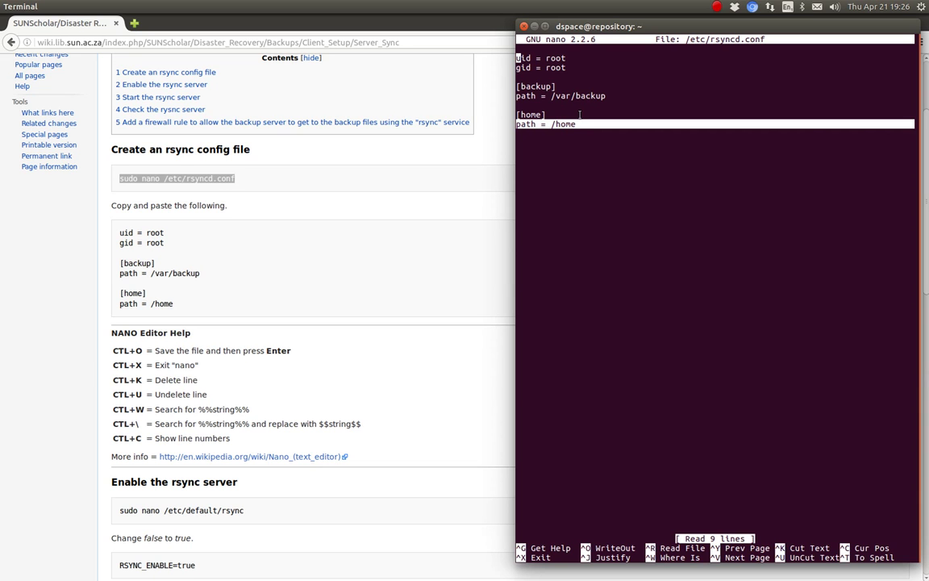
{"action": "key", "text": "ctrl+x"}
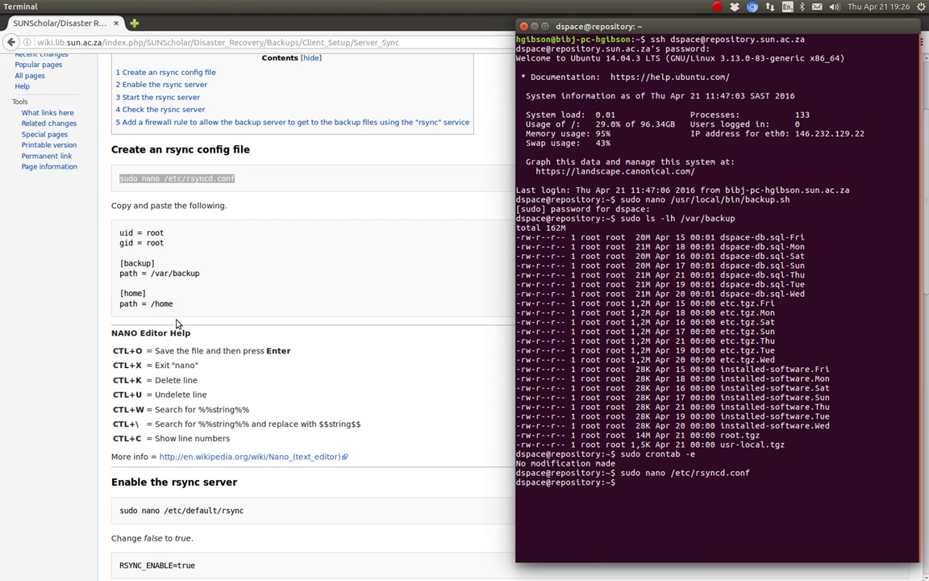
Copy 'sudo nano /etc/default/rsync' from the wiki onto the terminal prompt.
{"action": "left_click", "coordinate": [166, 284]}
{"action": "left_click_drag", "start_coordinate": [172, 303], "coordinate": [106, 212]}
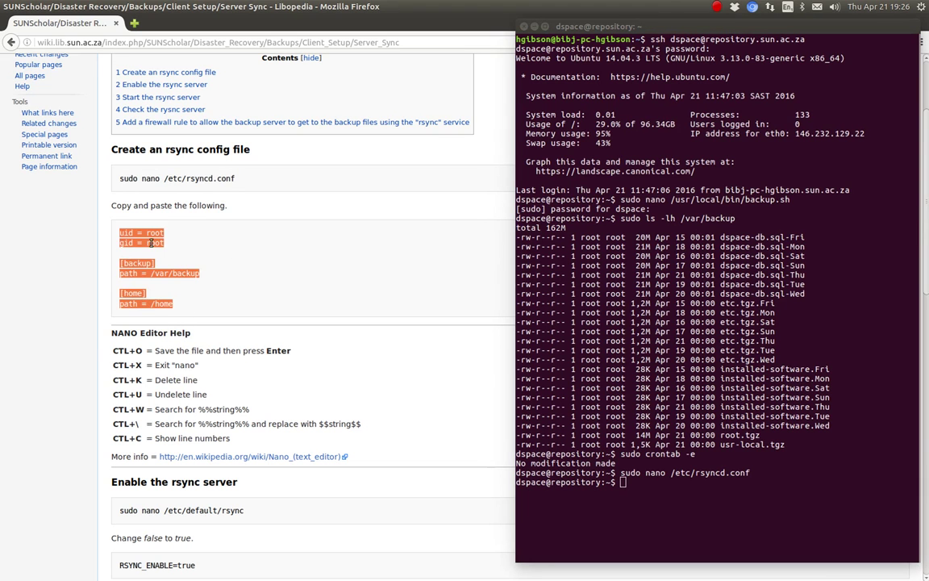
{"action": "left_click", "coordinate": [217, 231]}
{"action": "scroll", "coordinate": [293, 319], "scroll_direction": "down", "scroll_amount": 4}
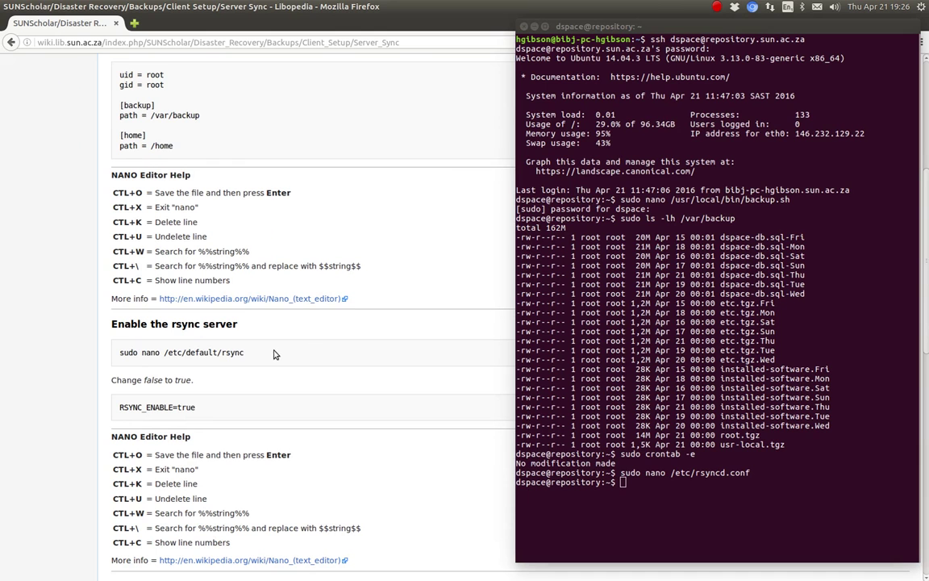
{"action": "left_click_drag", "start_coordinate": [245, 352], "coordinate": [120, 352]}
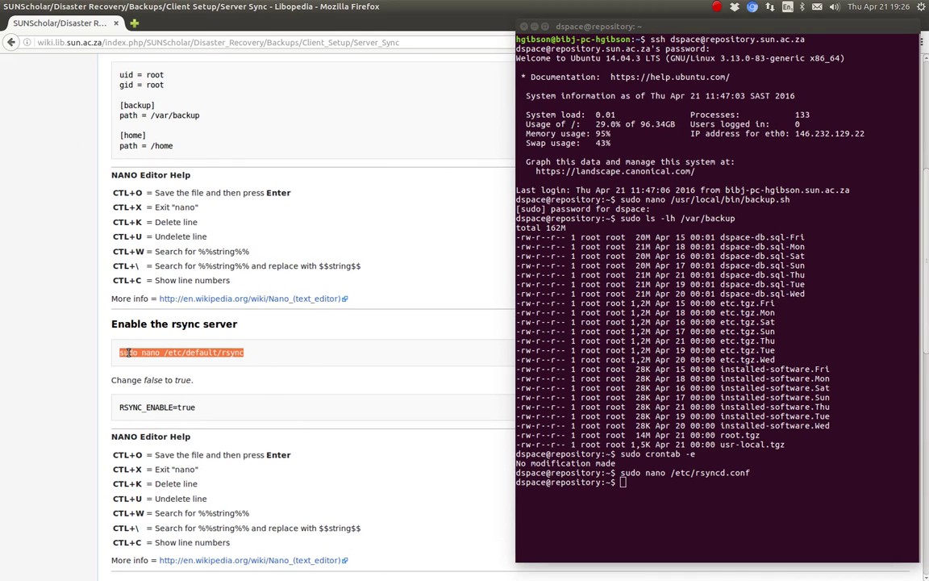
{"action": "right_click", "coordinate": [127, 352]}
{"action": "left_click", "coordinate": [158, 363]}
{"action": "left_click", "coordinate": [835, 126]}
{"action": "right_click", "coordinate": [800, 127]}
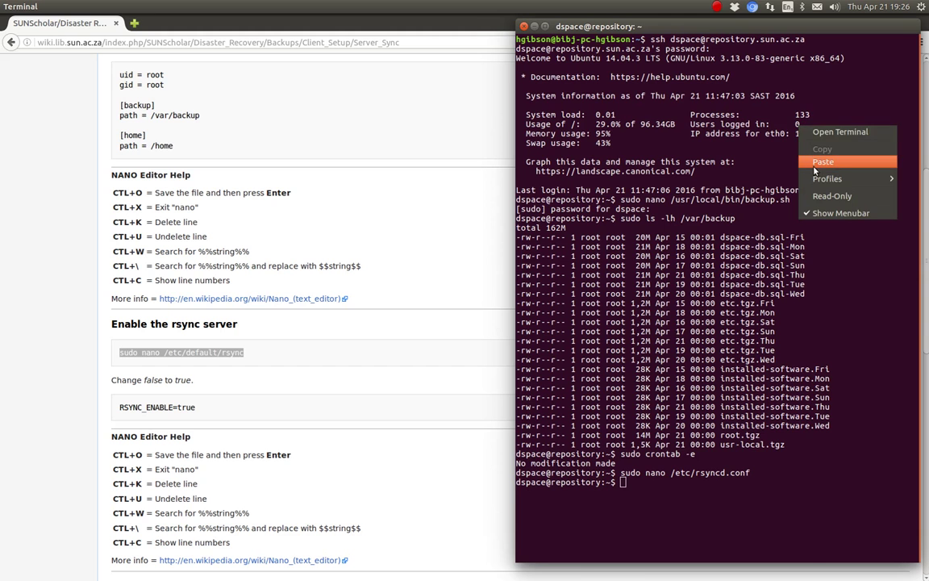
{"action": "left_click", "coordinate": [813, 162]}
Open /etc/default/rsync, confirm RSYNC_ENABLE=true, and exit without changes.
{"action": "key", "text": "Return"}
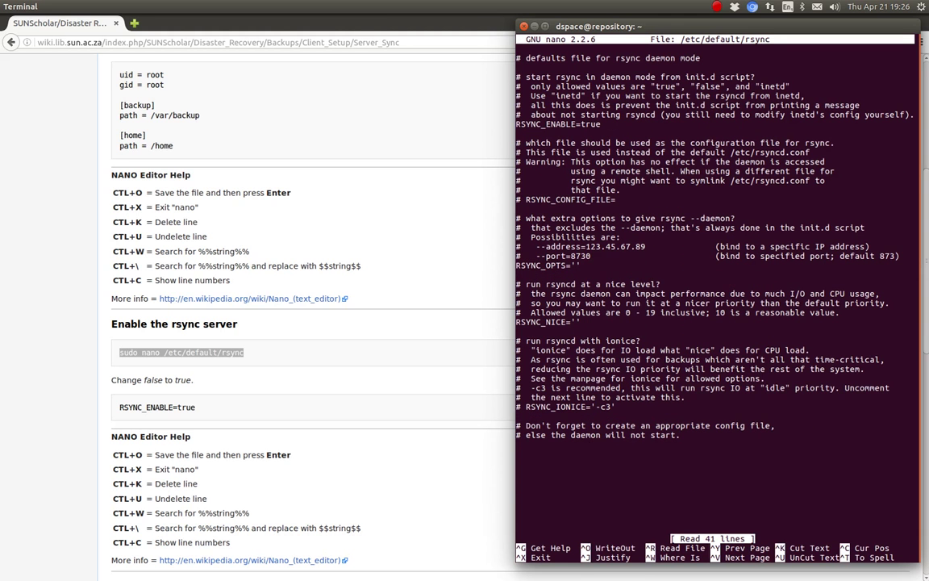
{"action": "key", "text": "Down"}
{"action": "key", "text": "Down"}
{"action": "key", "text": "Down"}
{"action": "key", "text": "Down"}
{"action": "key", "text": "Down"}
{"action": "key", "text": "End"}
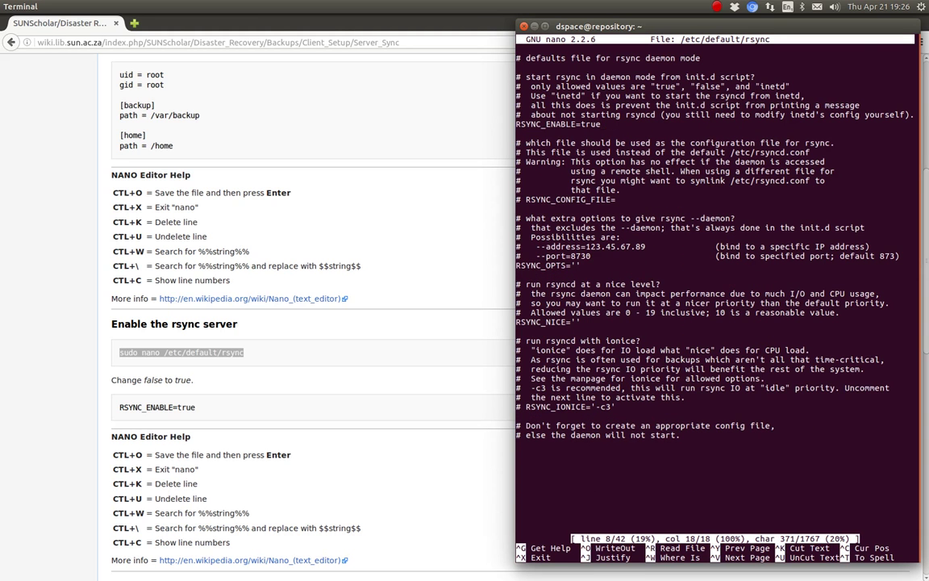
{"action": "key", "text": "Left"}
{"action": "key", "text": "Left"}
{"action": "key", "text": "Right"}
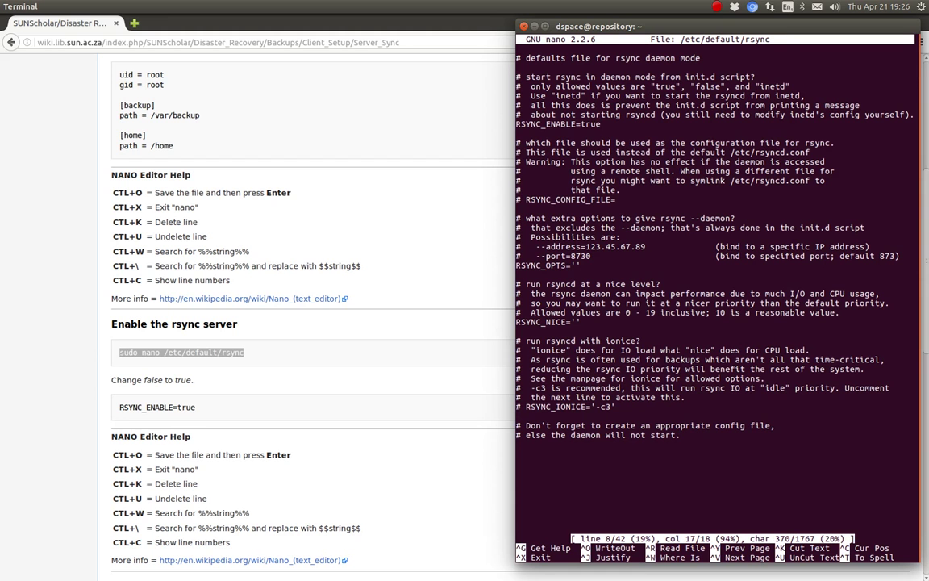
{"action": "key", "text": "ctrl+x"}
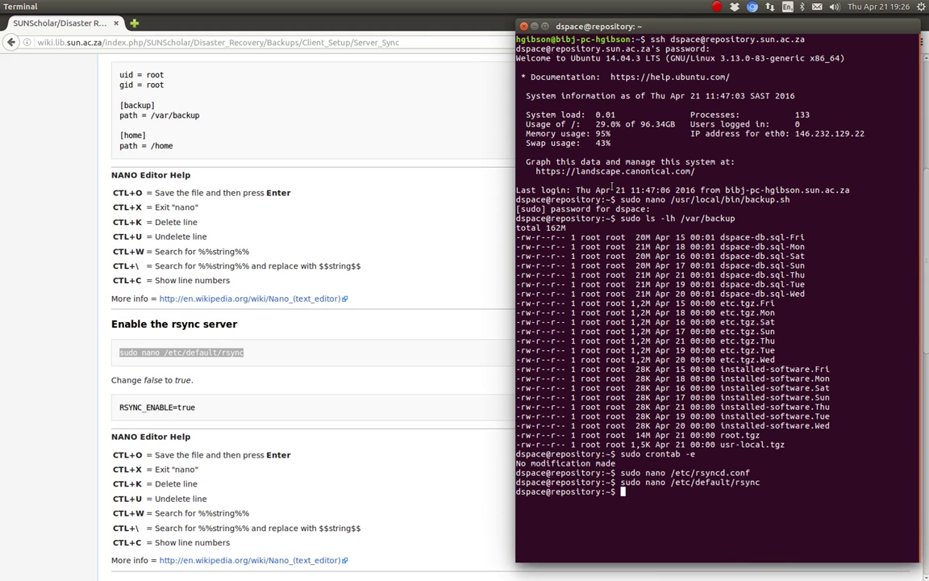
{"action": "scroll", "coordinate": [398, 211], "scroll_direction": "down", "scroll_amount": 5}
{"action": "scroll", "coordinate": [398, 211], "scroll_direction": "down", "scroll_amount": 3}
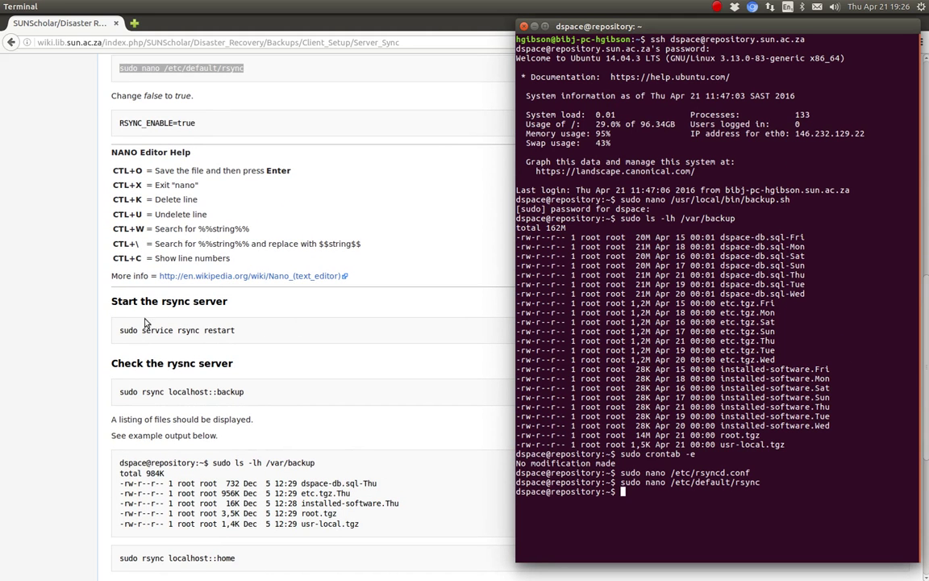
Run 'sudo rsync localhost::backup' and check it lists dspace-db.sql, etc.tgz, root.tgz and usr-local.tgz.
{"action": "left_click_drag", "start_coordinate": [252, 401], "coordinate": [119, 393]}
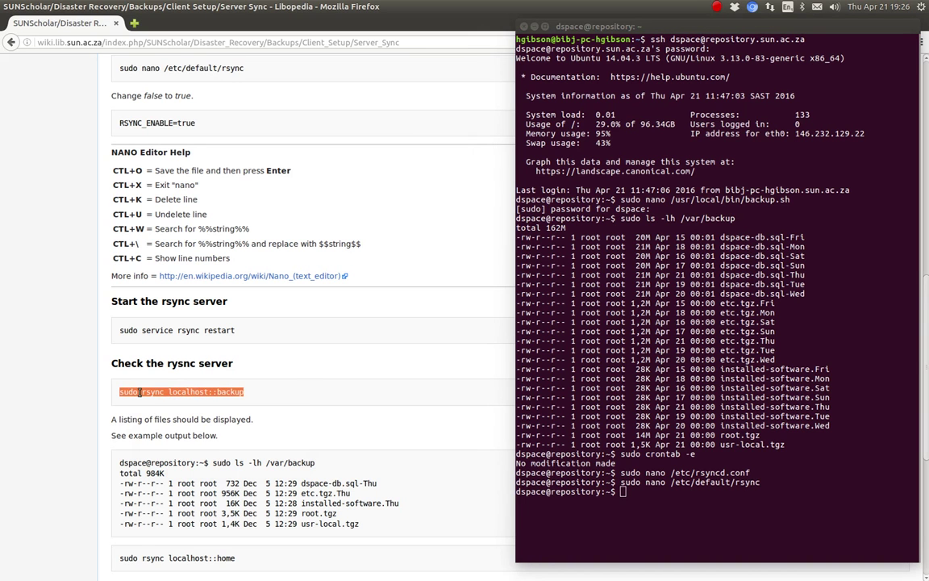
{"action": "right_click", "coordinate": [181, 392]}
{"action": "left_click", "coordinate": [197, 398]}
{"action": "left_click", "coordinate": [654, 153]}
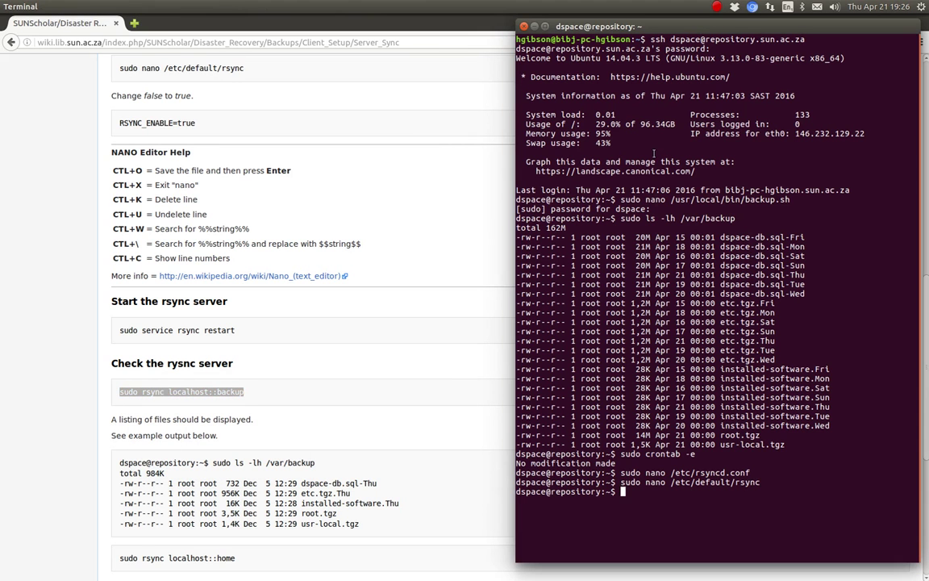
{"action": "right_click", "coordinate": [654, 153]}
{"action": "left_click", "coordinate": [680, 187]}
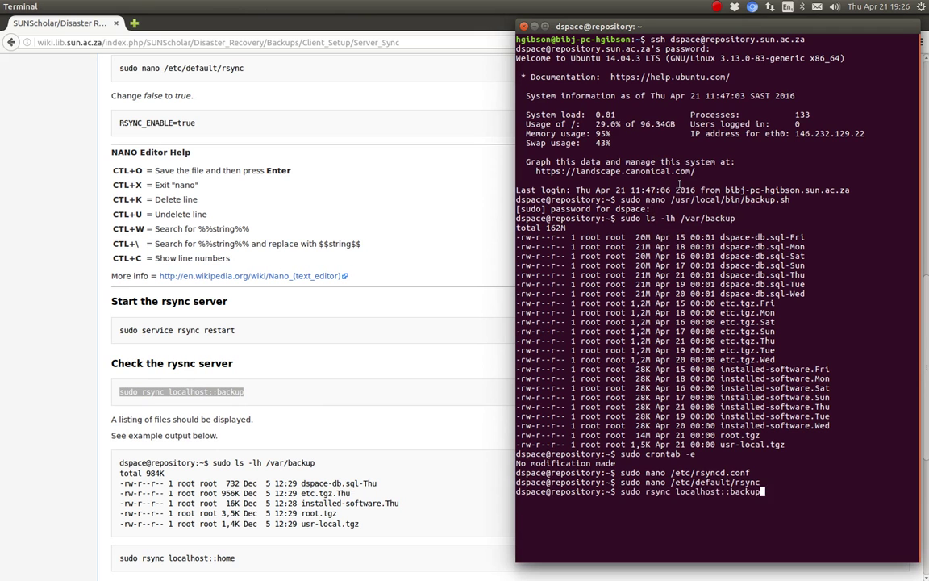
{"action": "key", "text": "Return"}
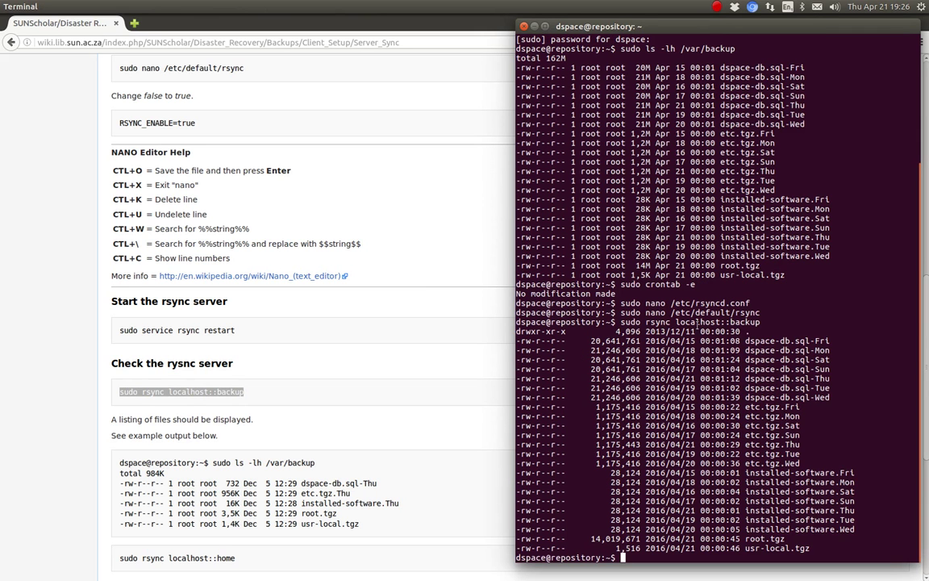
{"action": "left_click_drag", "start_coordinate": [618, 322], "coordinate": [760, 322]}
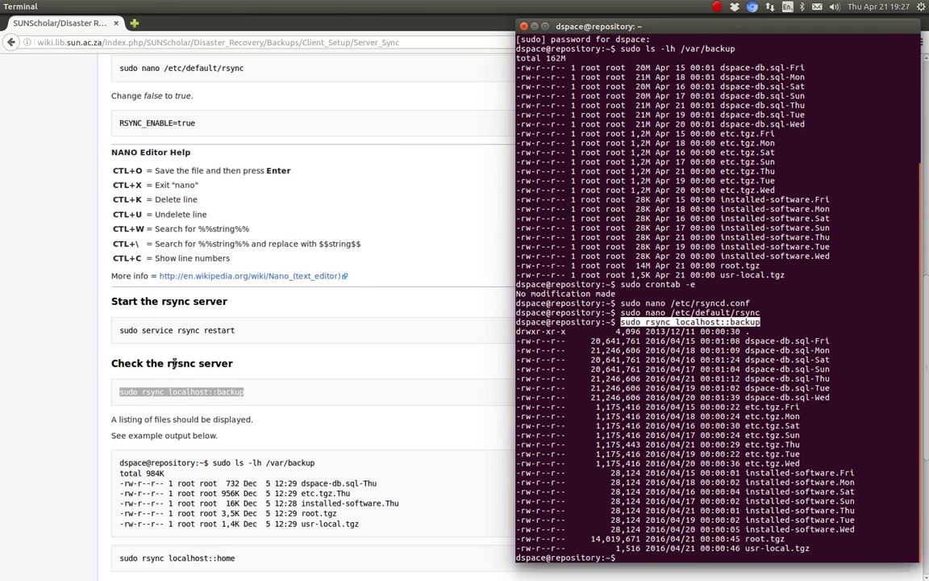
{"action": "left_click", "coordinate": [358, 290]}
{"action": "scroll", "coordinate": [357, 290], "scroll_direction": "down", "scroll_amount": 5}
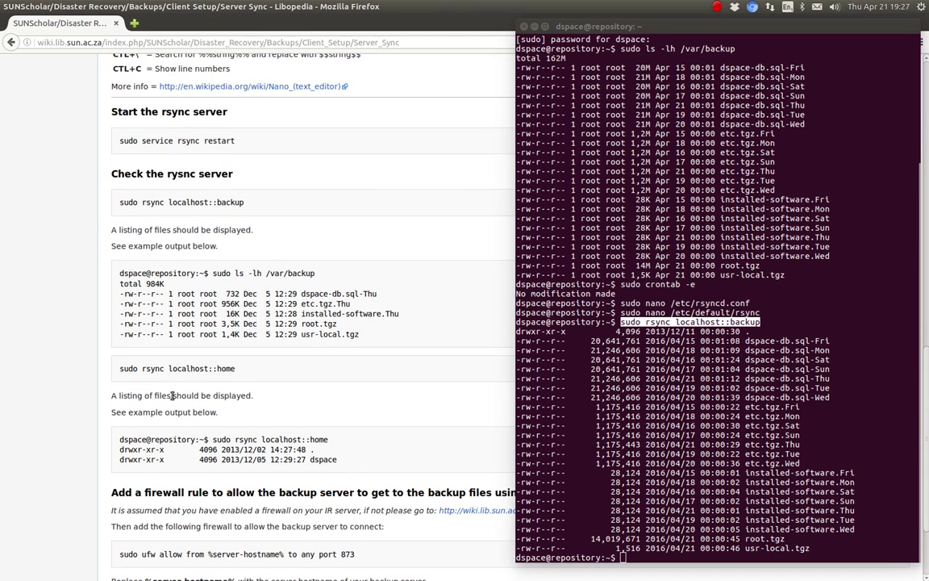
Run 'sudo rsync localhost::home' and check it lists archive, bibboek, dspace and terminal folders.
{"action": "left_click_drag", "start_coordinate": [240, 369], "coordinate": [109, 370]}
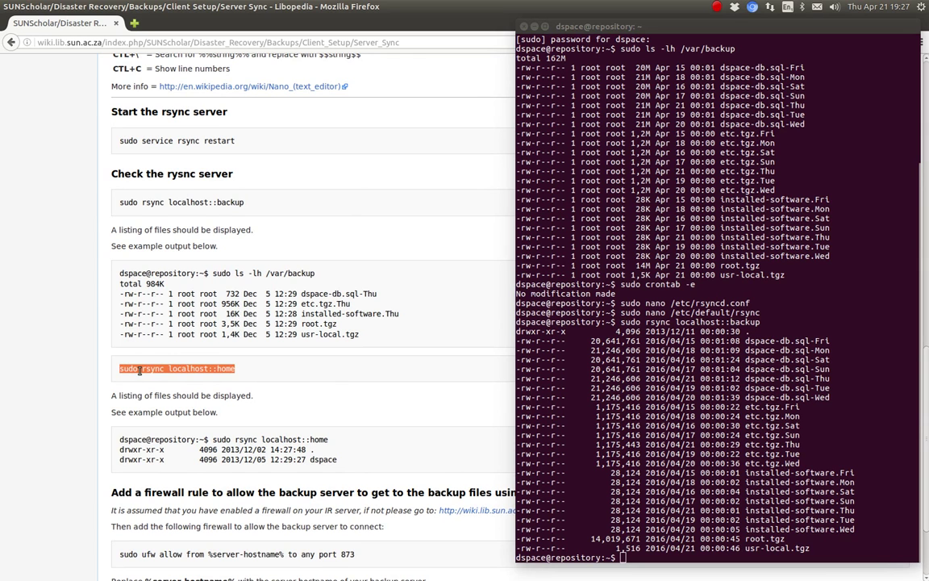
{"action": "right_click", "coordinate": [179, 372]}
{"action": "left_click", "coordinate": [198, 376]}
{"action": "left_click", "coordinate": [755, 161]}
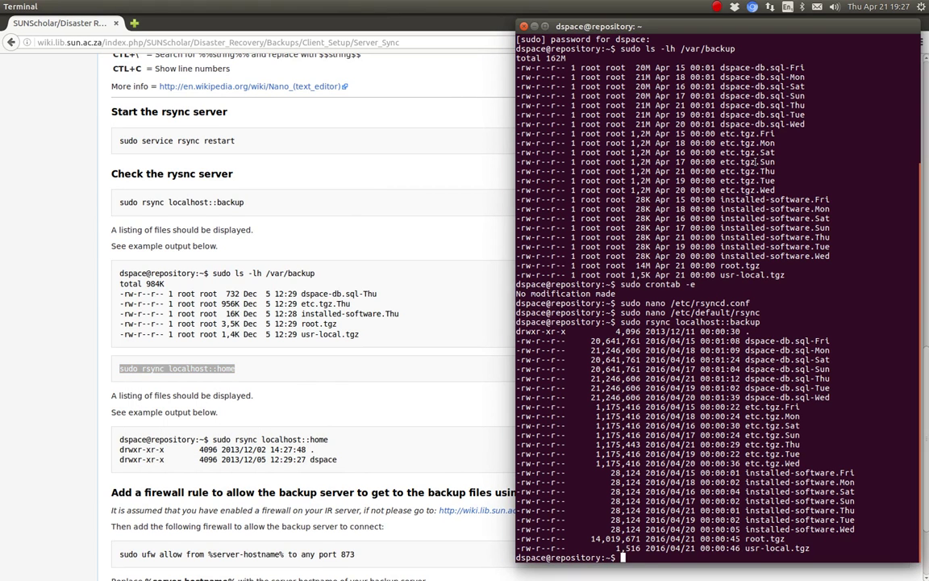
{"action": "right_click", "coordinate": [756, 162]}
{"action": "left_click", "coordinate": [768, 200]}
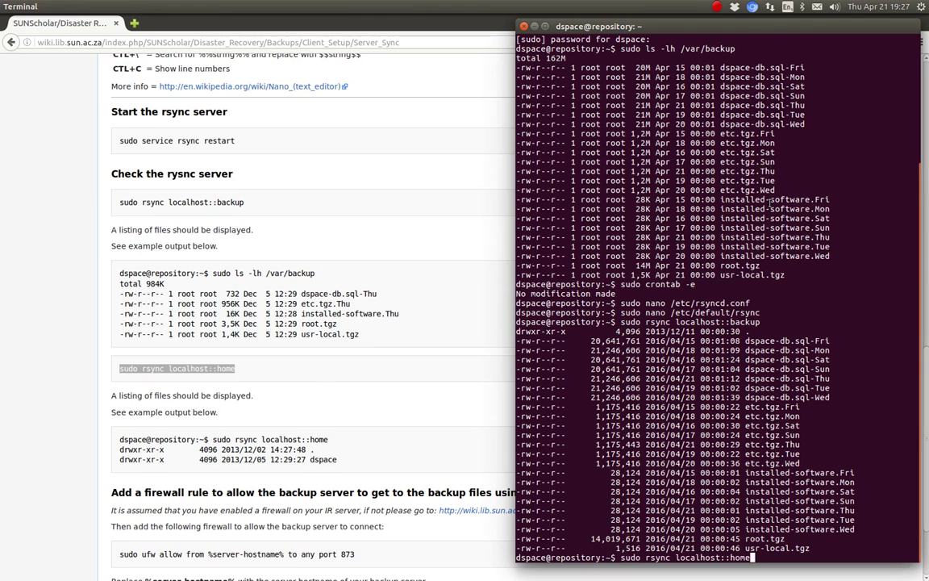
{"action": "key", "text": "Return"}
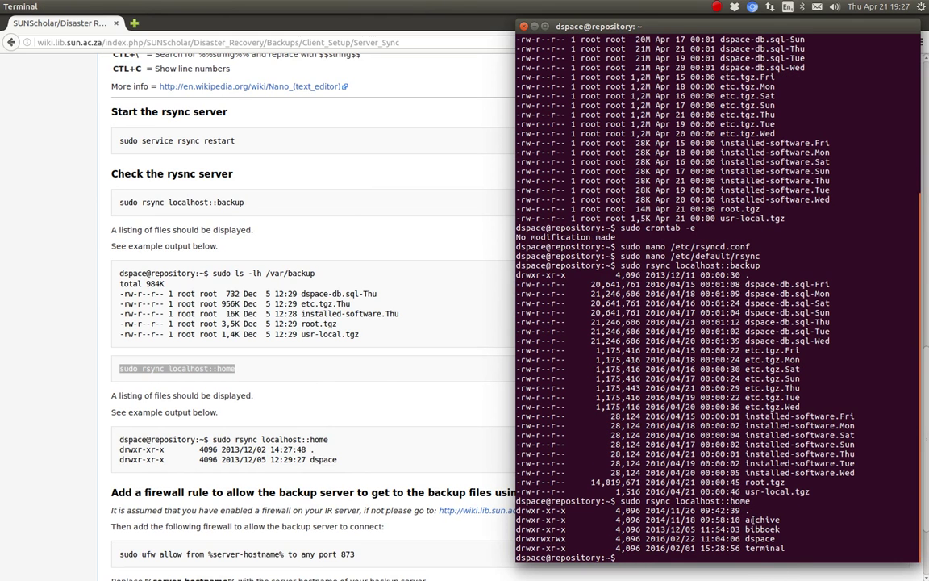
Scroll the wiki to the firewall section and review the ufw rule's %server-hostname% placeholder.
{"action": "left_click", "coordinate": [387, 373]}
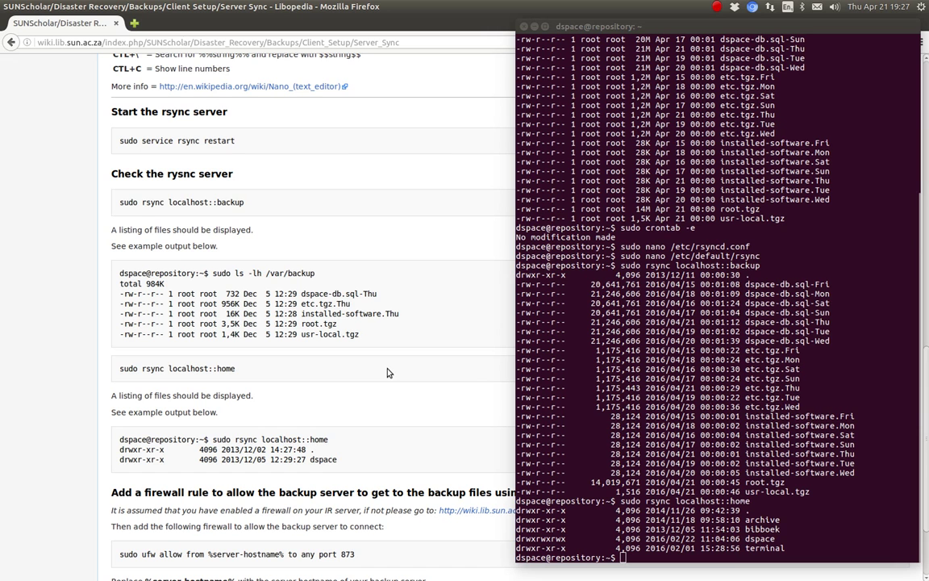
{"action": "scroll", "coordinate": [387, 373], "scroll_direction": "down", "scroll_amount": 3}
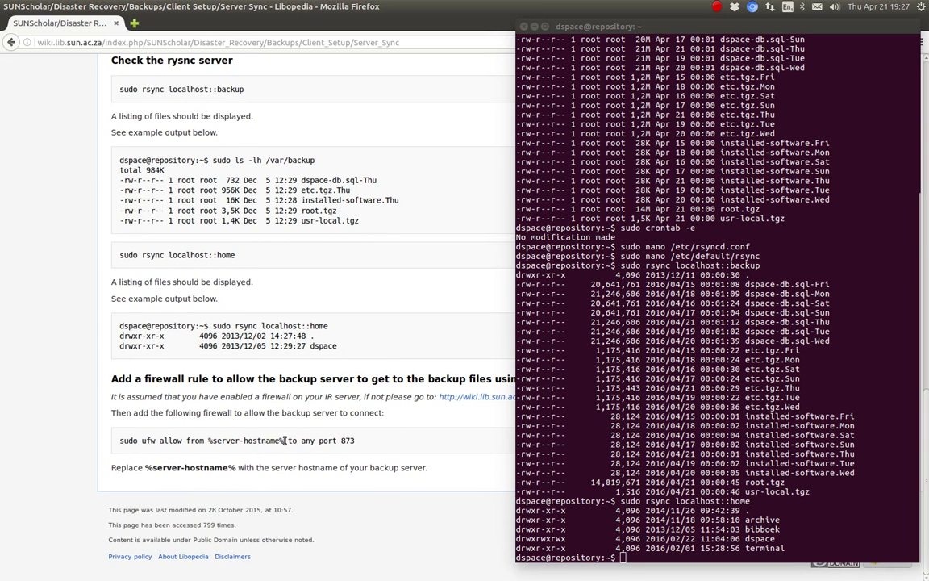
{"action": "left_click_drag", "start_coordinate": [208, 439], "coordinate": [283, 441]}
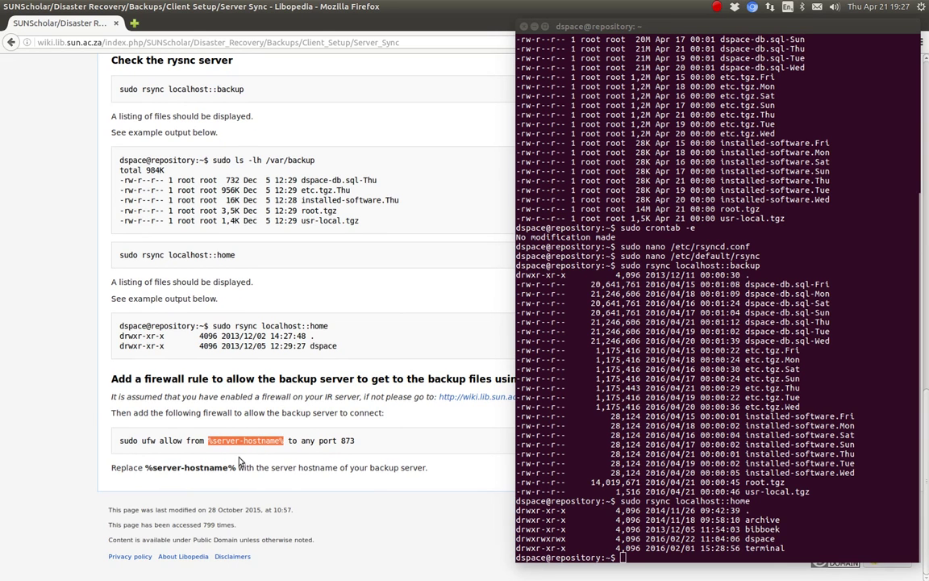
{"action": "left_click", "coordinate": [73, 417]}
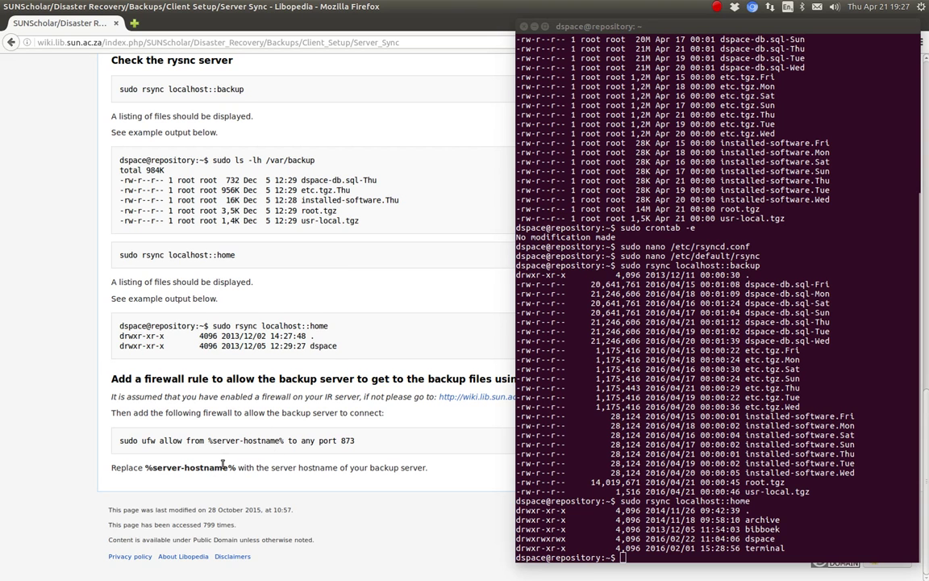
Check the firewall with 'sudo ufw status', then enable it with 'sudo ufw enable', confirming y.
{"action": "left_click", "coordinate": [589, 390]}
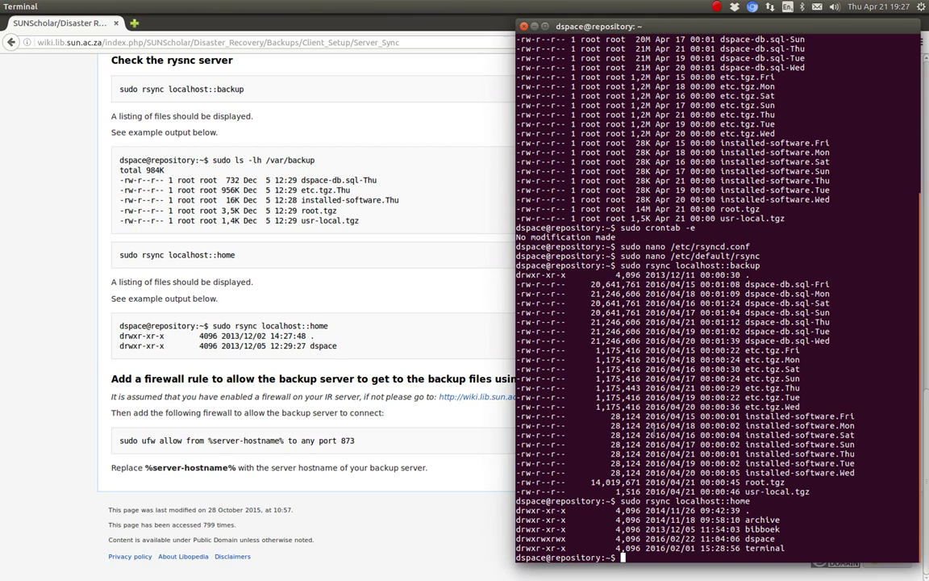
{"action": "type", "text": "sudo ufw status"}
{"action": "key", "text": "Return"}
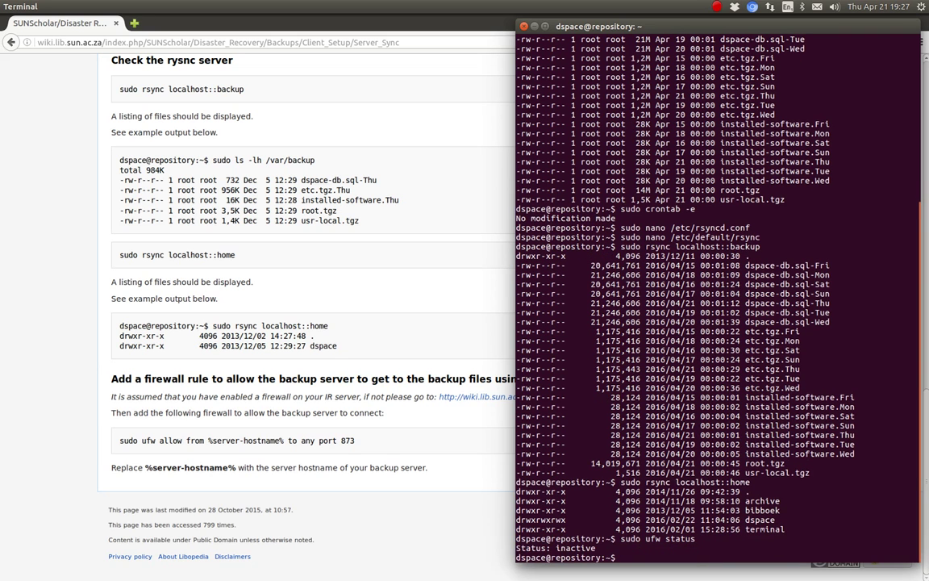
{"action": "key", "text": "Up"}
{"action": "key", "text": "BackSpace"}
{"action": "key", "text": "BackSpace"}
{"action": "key", "text": "BackSpace"}
{"action": "key", "text": "BackSpace"}
{"action": "key", "text": "BackSpace"}
{"action": "key", "text": "BackSpace"}
{"action": "type", "text": "enable"}
{"action": "key", "text": "Return"}
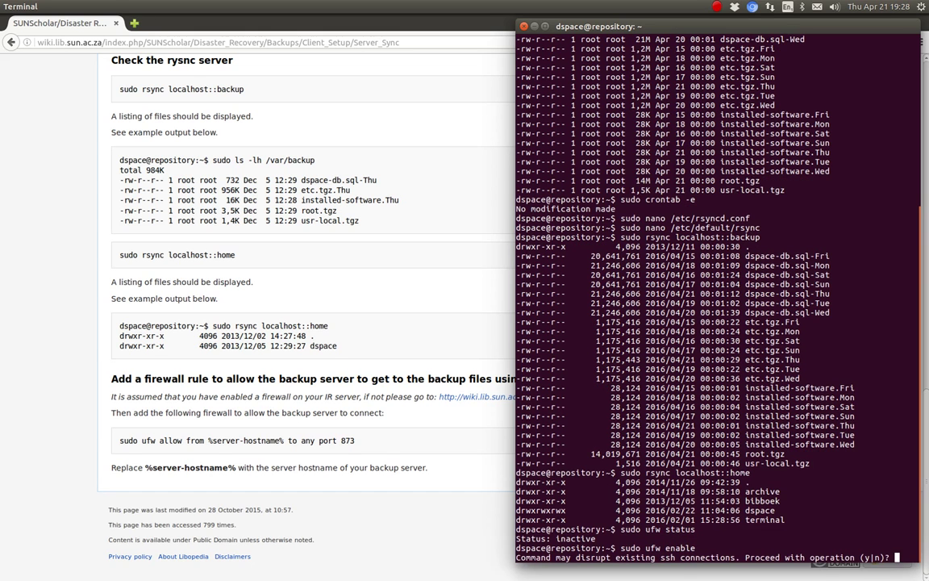
{"action": "type", "text": "y"}
{"action": "key", "text": "Return"}
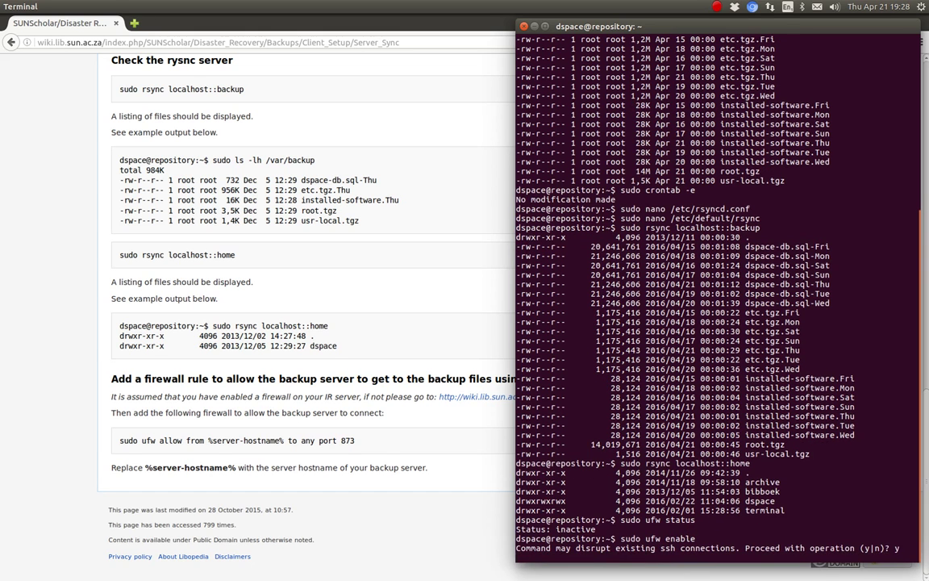
{"action": "key", "text": "Return"}
{"action": "key", "text": "Return"}
List the ufw rules and confirm port 873 is allowed from 146.232.125.194 and 146.232.128.15.
{"action": "key", "text": "Up"}
{"action": "key", "text": "Up"}
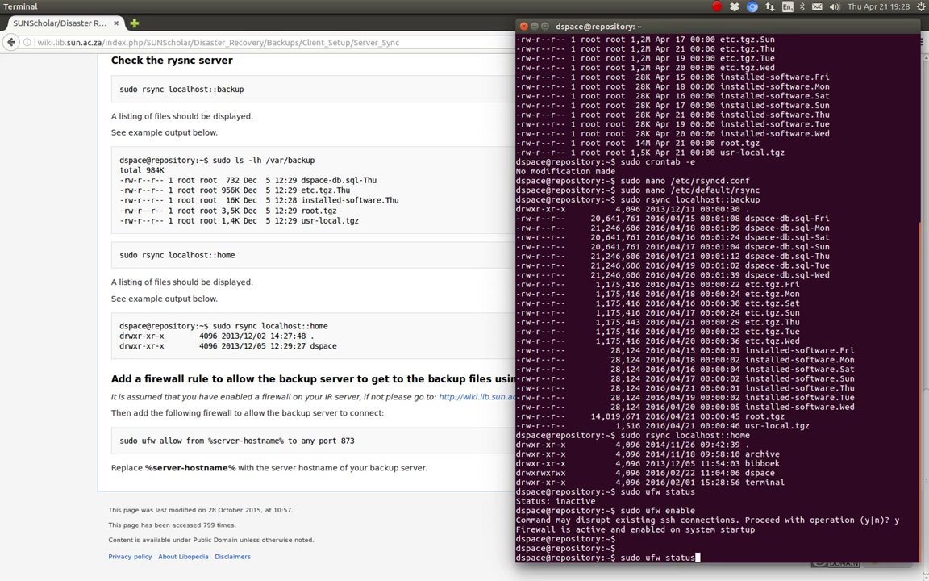
{"action": "key", "text": "Return"}
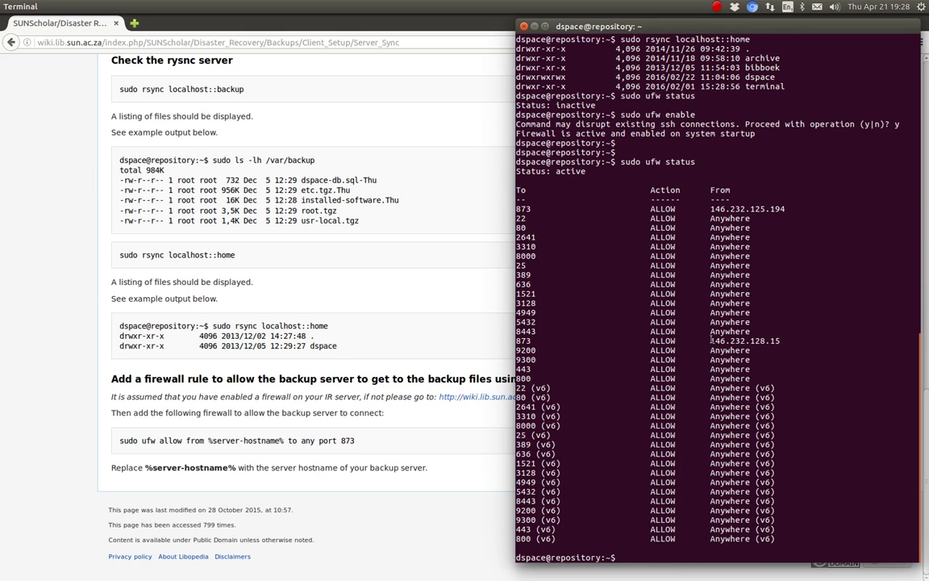
{"action": "left_click_drag", "start_coordinate": [713, 340], "coordinate": [773, 340]}
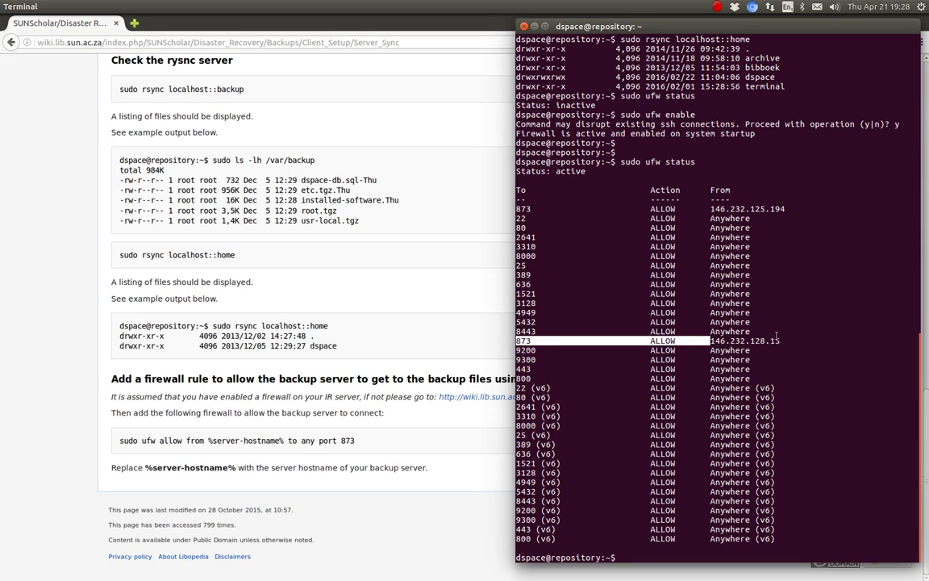
{"action": "double_click", "coordinate": [525, 341]}
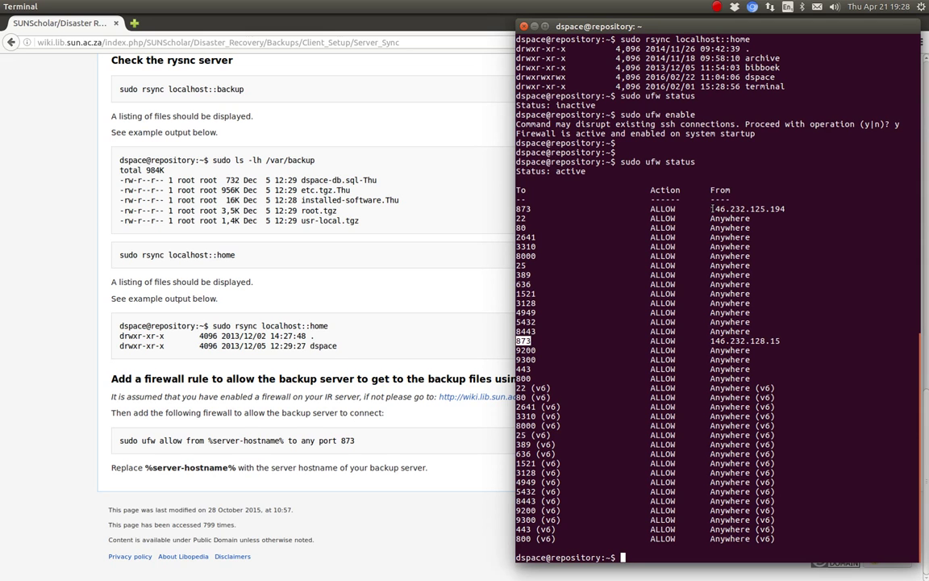
{"action": "left_click_drag", "start_coordinate": [713, 208], "coordinate": [785, 209]}
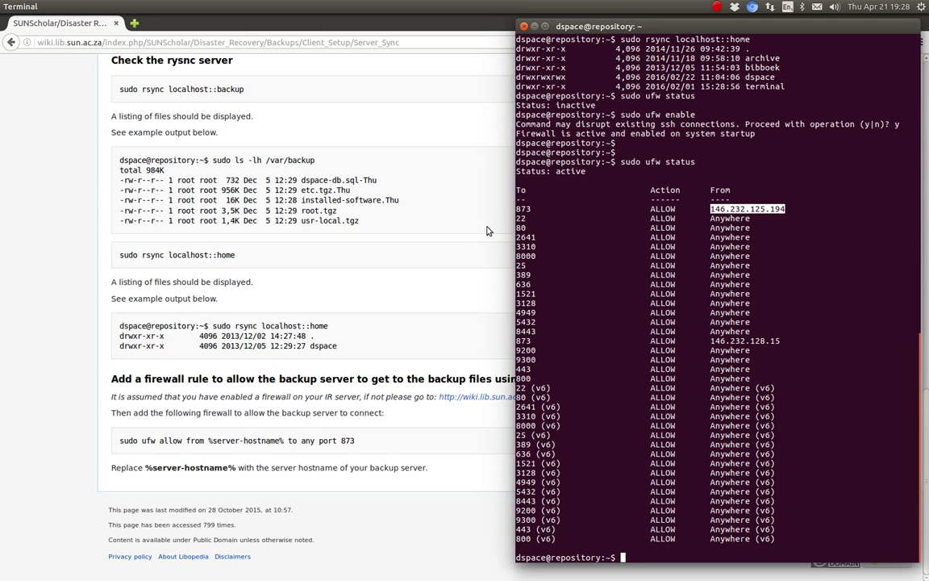
{"action": "left_click_drag", "start_coordinate": [706, 340], "coordinate": [770, 341]}
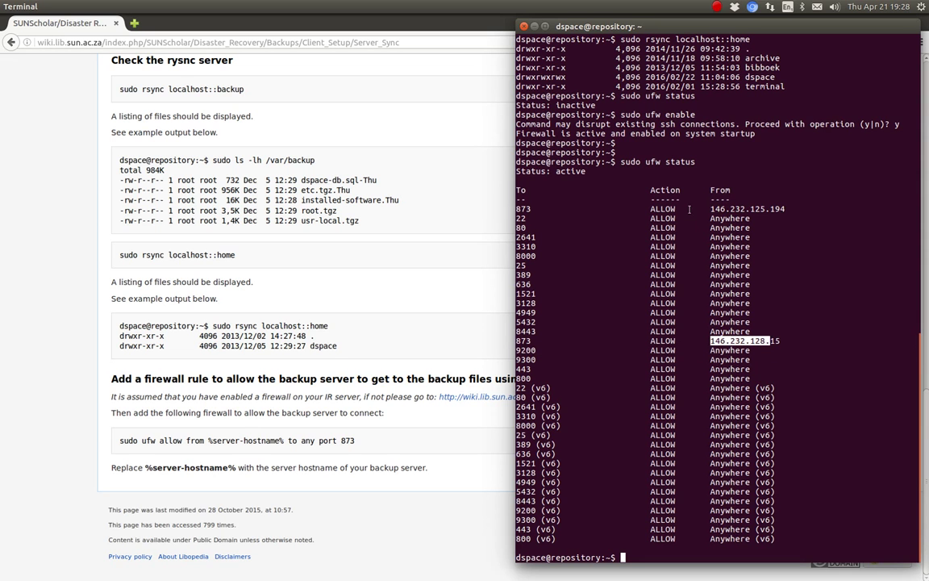
{"action": "left_click_drag", "start_coordinate": [711, 210], "coordinate": [775, 209]}
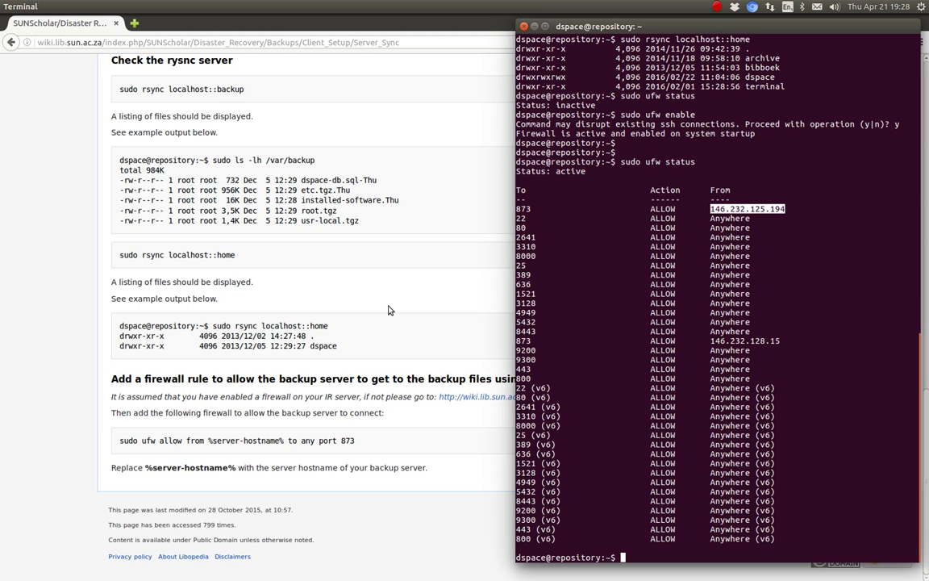
Go back through Client Setup to the Disaster Recovery Backups page.
{"action": "scroll", "coordinate": [338, 317], "scroll_direction": "up", "scroll_amount": 4}
{"action": "scroll", "coordinate": [338, 318], "scroll_direction": "up", "scroll_amount": 7}
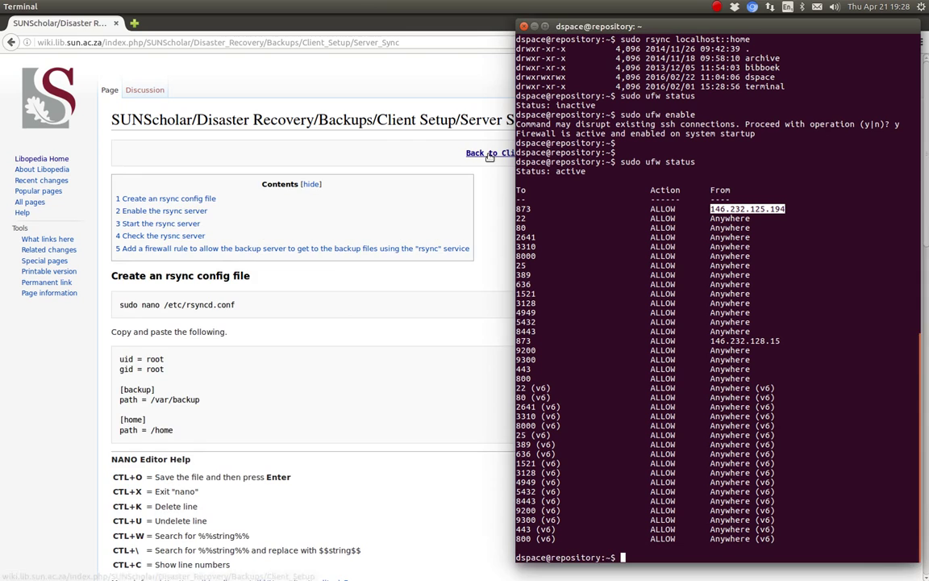
{"action": "left_click", "coordinate": [482, 152]}
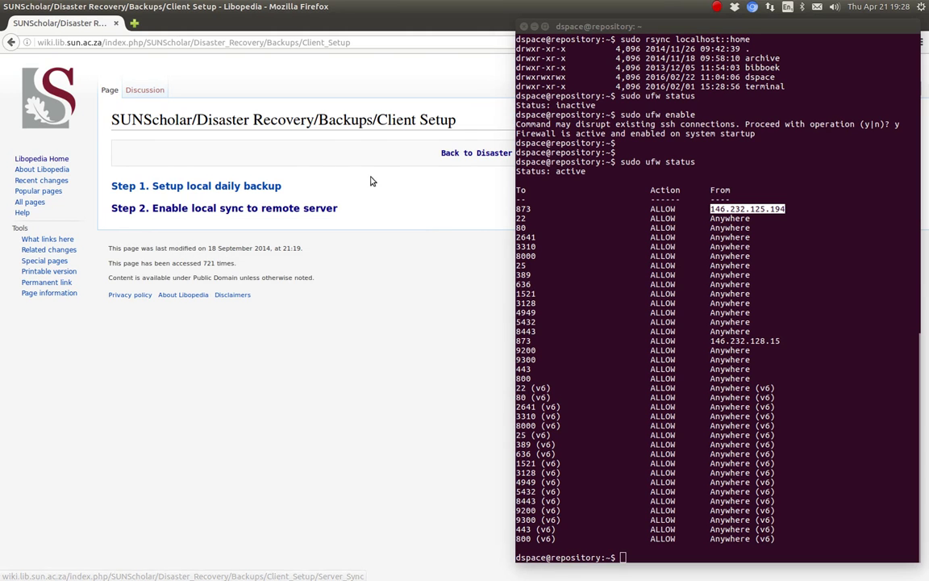
{"action": "left_click", "coordinate": [454, 154]}
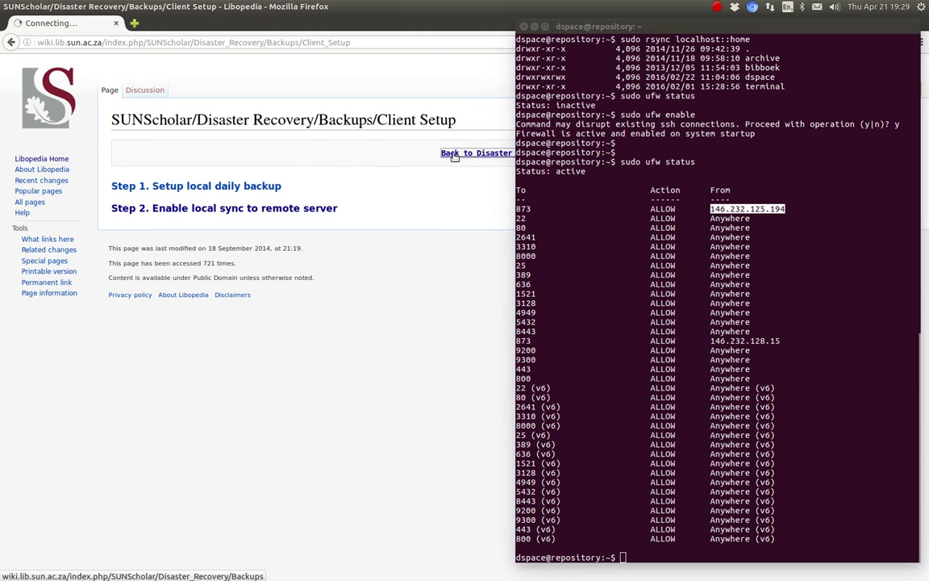
Open 'Step 2 - Backup Server Setup' and locate its 'sudo apt-get install ufw' command.
{"action": "scroll", "coordinate": [408, 233], "scroll_direction": "down", "scroll_amount": 4}
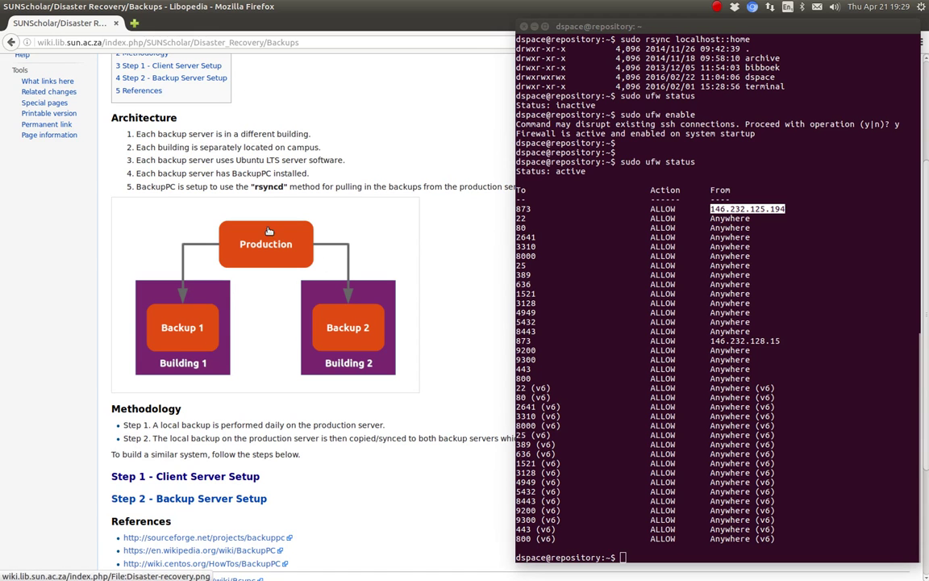
{"action": "scroll", "coordinate": [76, 438], "scroll_direction": "down", "scroll_amount": 2}
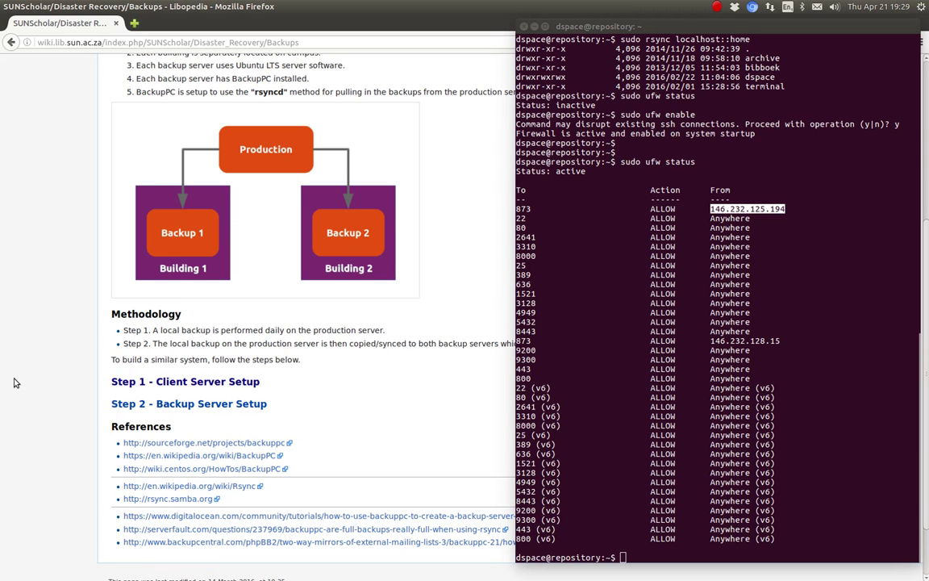
{"action": "scroll", "coordinate": [13, 383], "scroll_direction": "down", "scroll_amount": 2}
{"action": "left_click", "coordinate": [153, 309]}
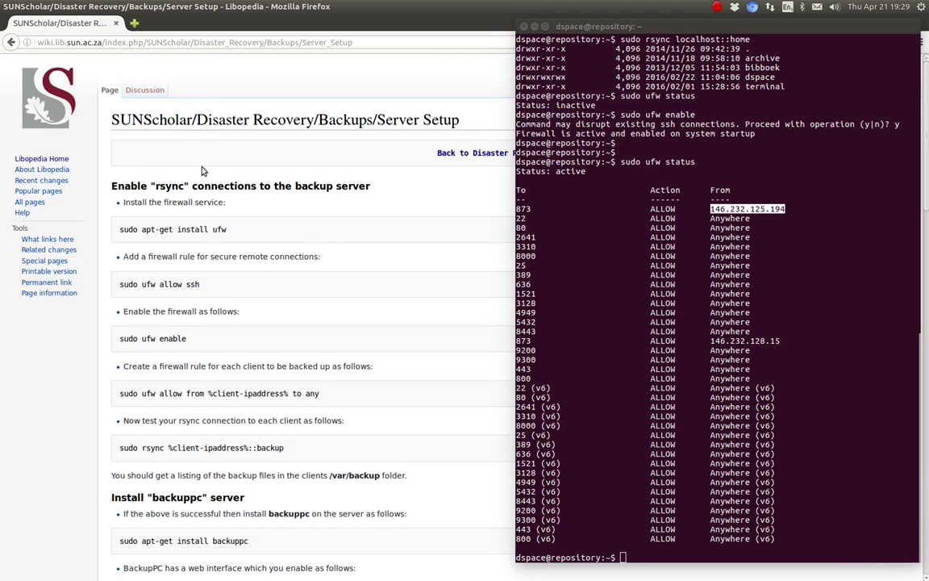
{"action": "left_click_drag", "start_coordinate": [232, 231], "coordinate": [117, 230]}
{"action": "left_click", "coordinate": [326, 232]}
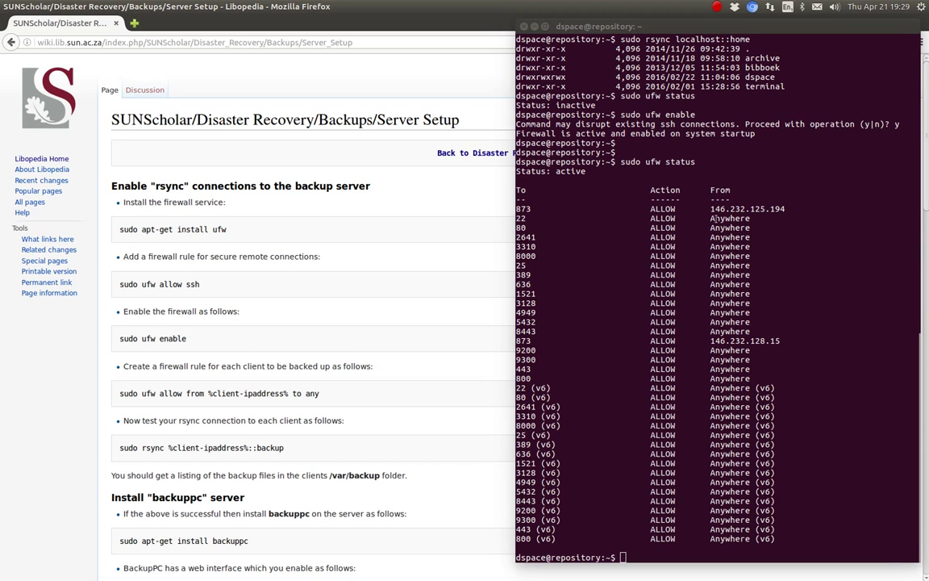
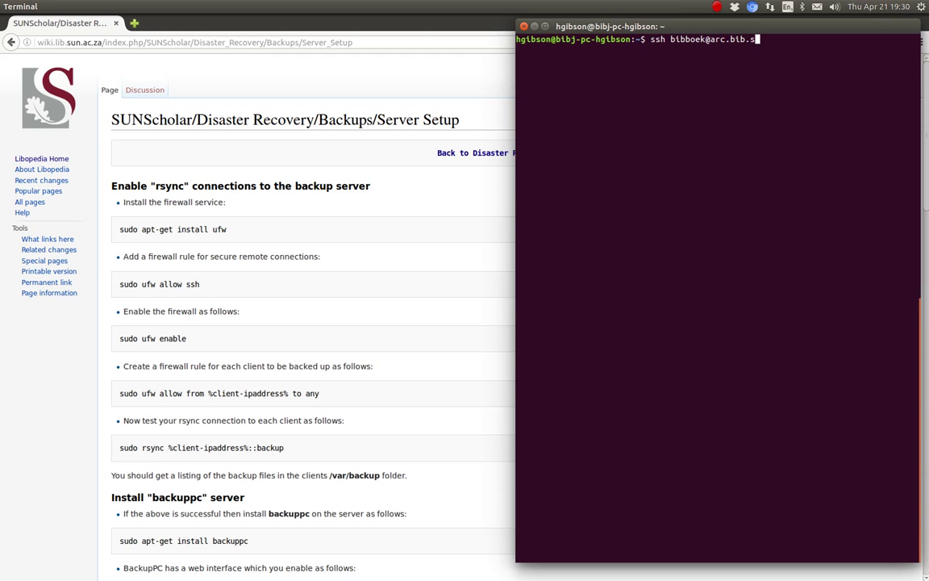
Log into the backup server over ssh and check the ufw firewall status.
{"action": "key", "text": "Return"}
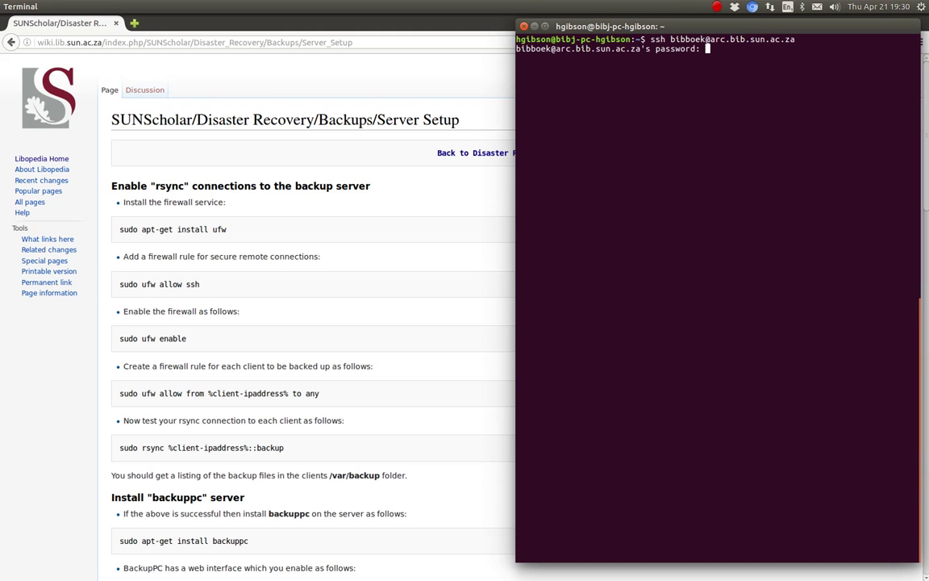
{"action": "key", "text": "Return"}
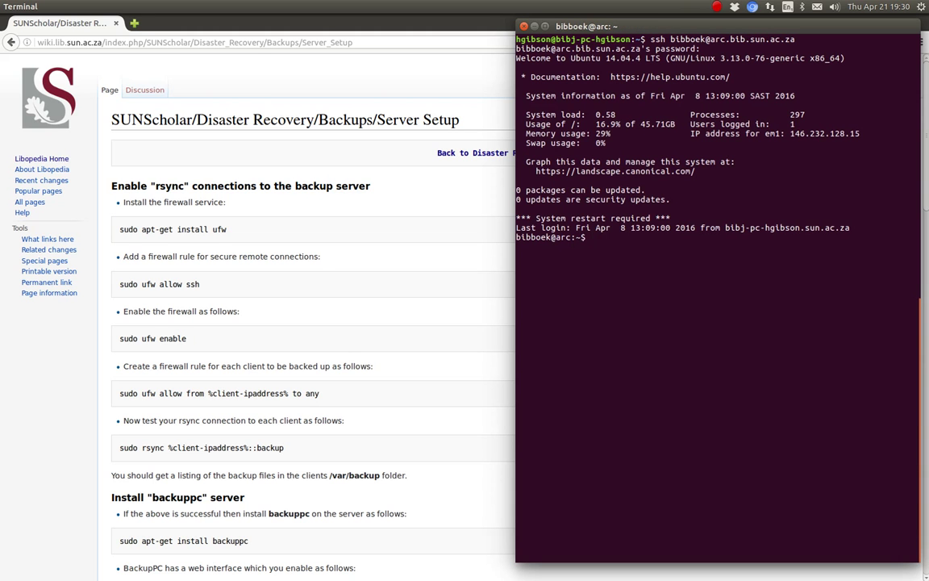
{"action": "key", "text": "Return"}
{"action": "key", "text": "Return"}
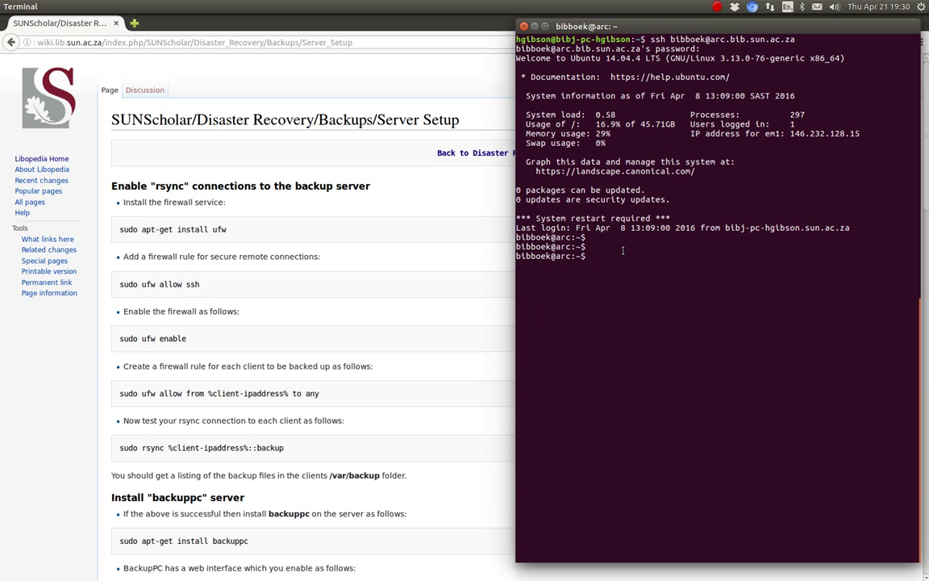
{"action": "type", "text": "sudo ufw status"}
{"action": "key", "text": "Return"}
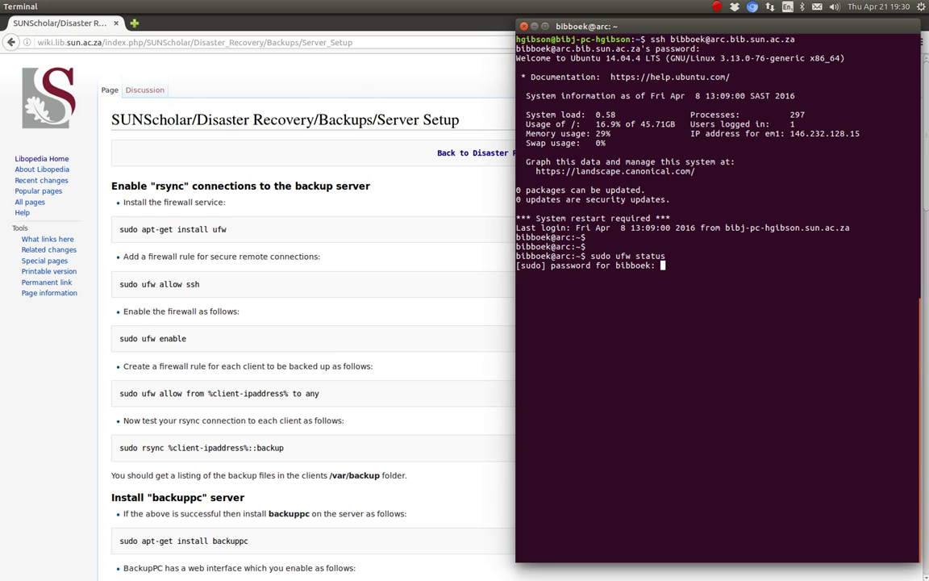
{"action": "key", "text": "Return"}
Enable ufw, confirm with y, and verify it is active allowing 443, 22 and 873.
{"action": "key", "text": "Up"}
{"action": "key", "text": "BackSpace"}
{"action": "key", "text": "BackSpace"}
{"action": "key", "text": "BackSpace"}
{"action": "key", "text": "BackSpace"}
{"action": "key", "text": "BackSpace"}
{"action": "key", "text": "BackSpace"}
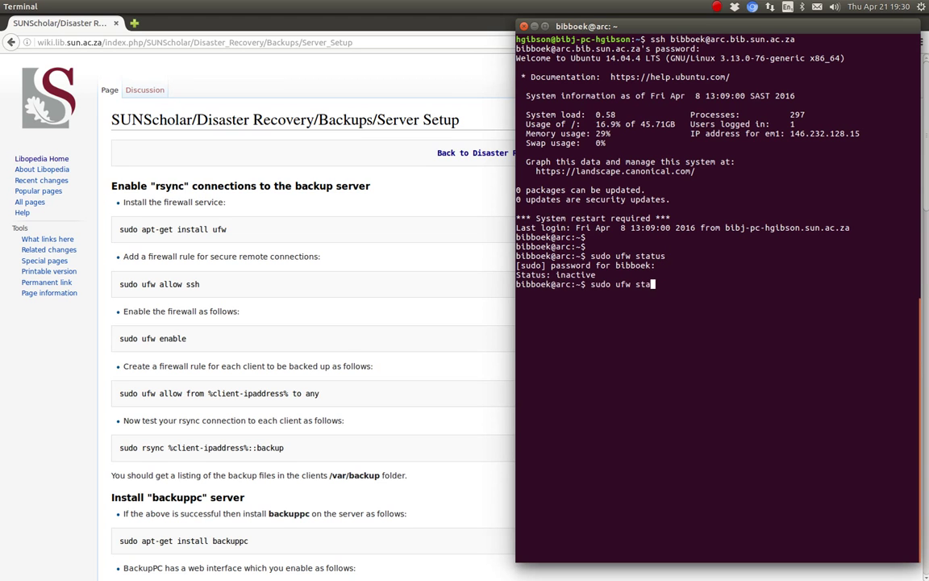
{"action": "type", "text": "enable"}
{"action": "key", "text": "Return"}
{"action": "type", "text": "y"}
{"action": "key", "text": "Return"}
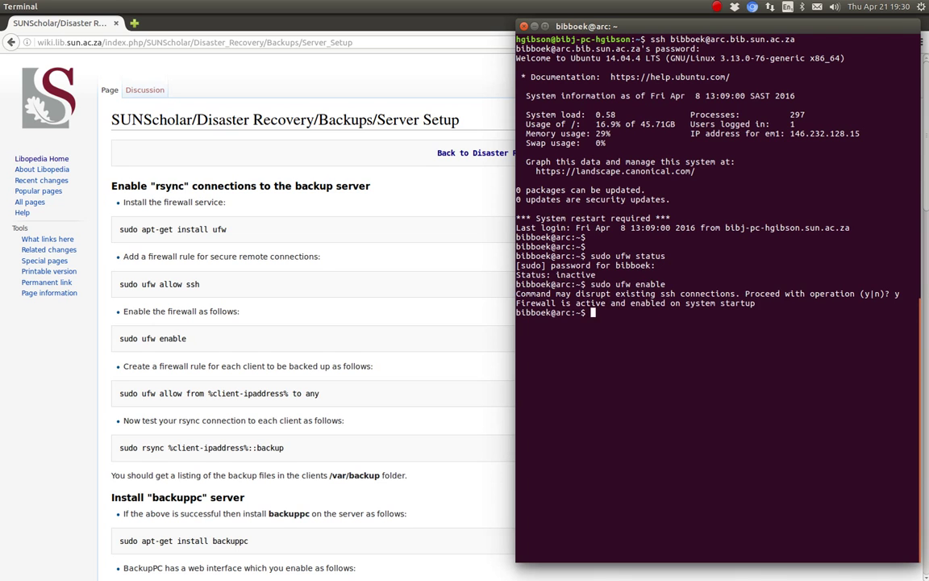
{"action": "key", "text": "Up"}
{"action": "key", "text": "Up"}
{"action": "key", "text": "Return"}
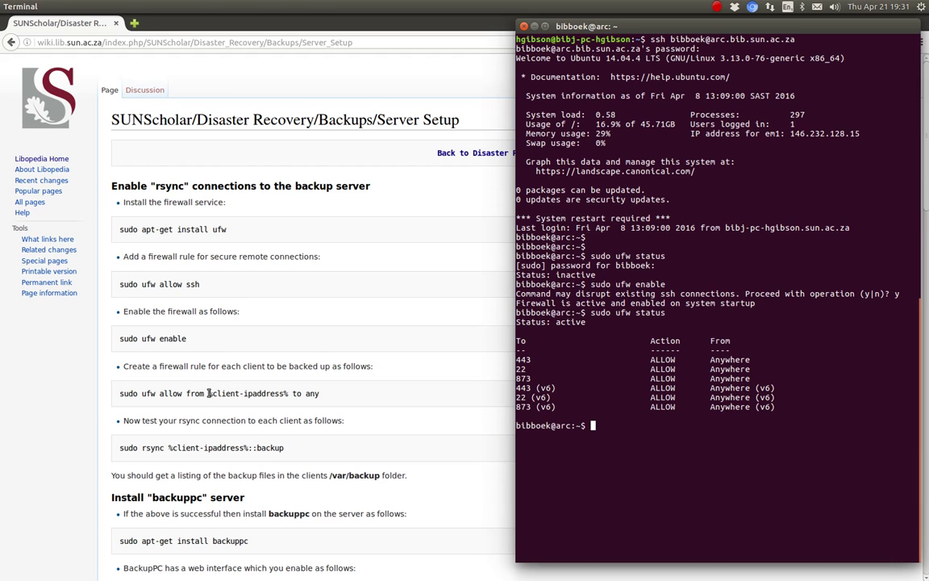
Highlight the client IP placeholder and the backuppc and apache2 apache2-utils install commands on the wiki.
{"action": "left_click_drag", "start_coordinate": [208, 393], "coordinate": [283, 393]}
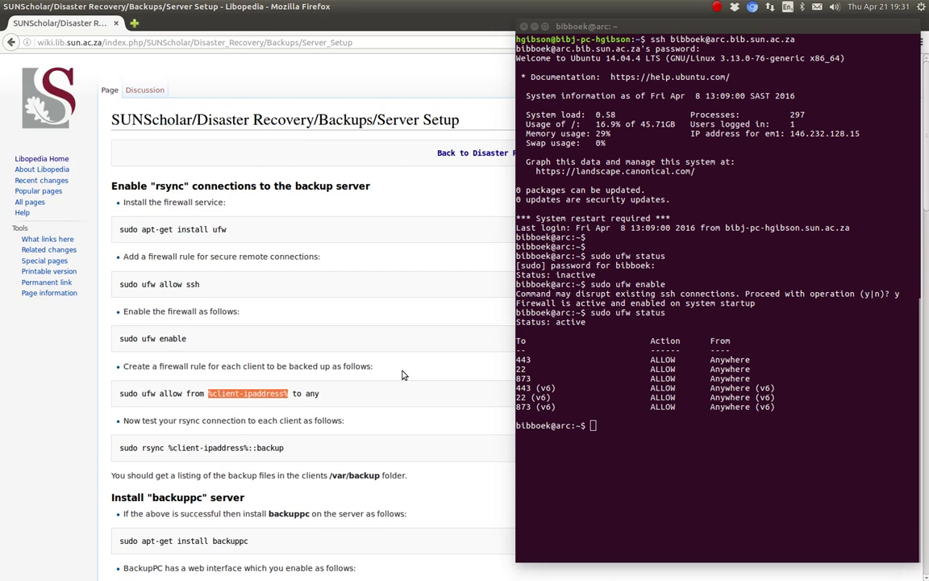
{"action": "scroll", "coordinate": [404, 376], "scroll_direction": "down", "scroll_amount": 5}
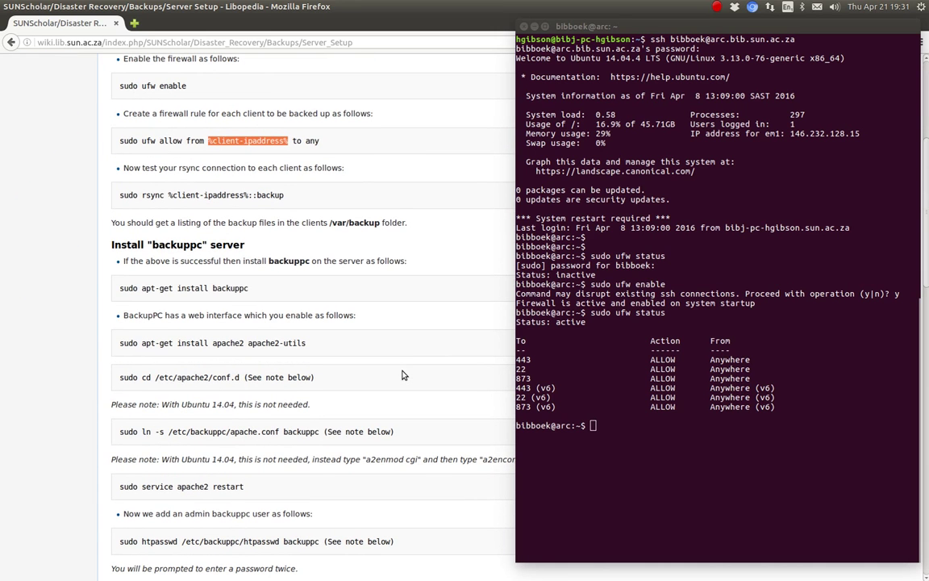
{"action": "left_click_drag", "start_coordinate": [249, 288], "coordinate": [108, 260]}
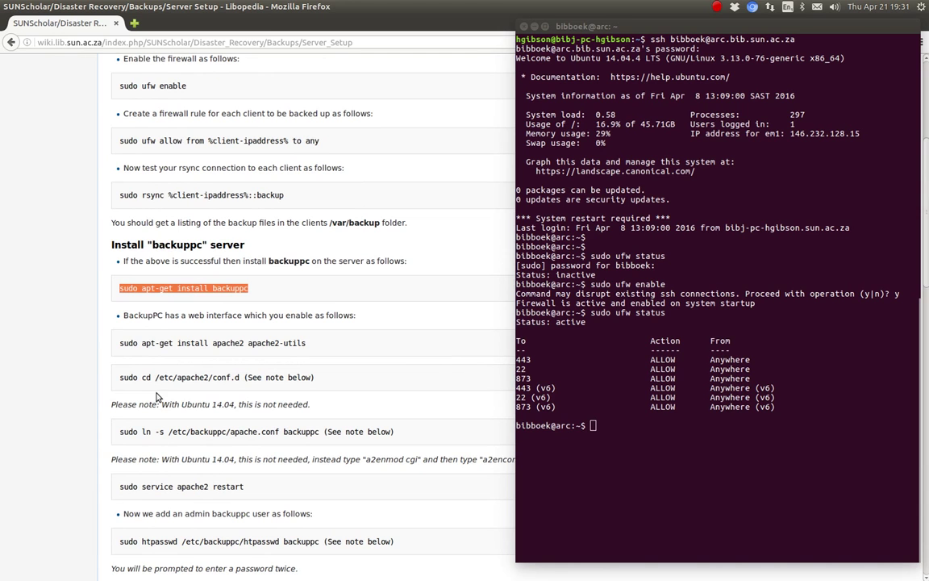
{"action": "left_click_drag", "start_coordinate": [308, 344], "coordinate": [117, 344]}
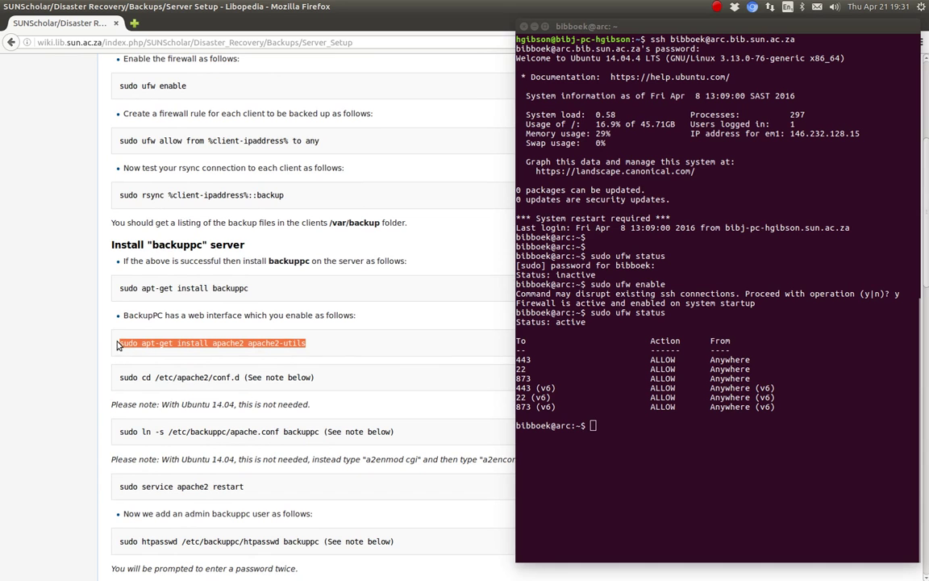
{"action": "scroll", "coordinate": [359, 355], "scroll_direction": "down", "scroll_amount": 3}
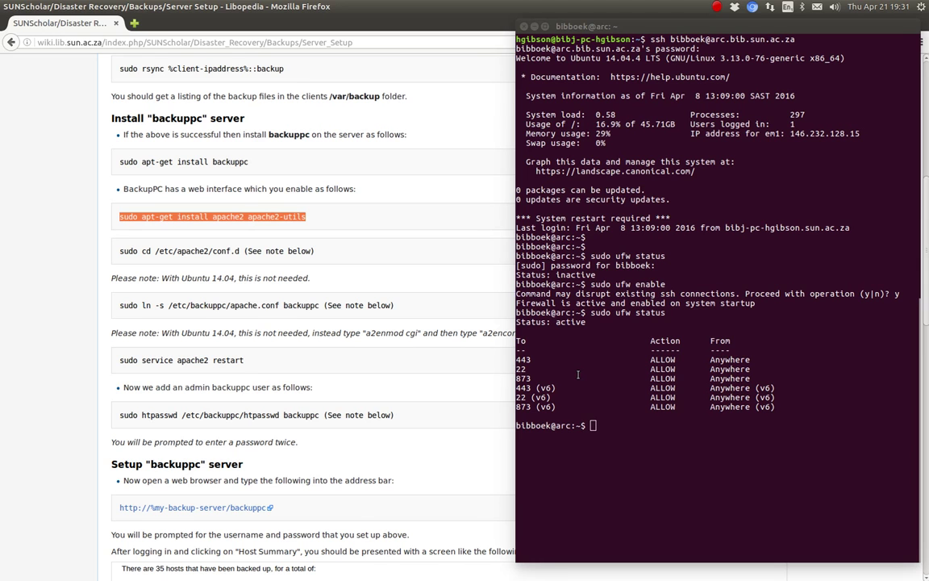
Go to /etc/backuppc and list it in detail, showing config.pl, hosts and per-host .pl files.
{"action": "left_click", "coordinate": [577, 374]}
{"action": "type", "text": "c"}
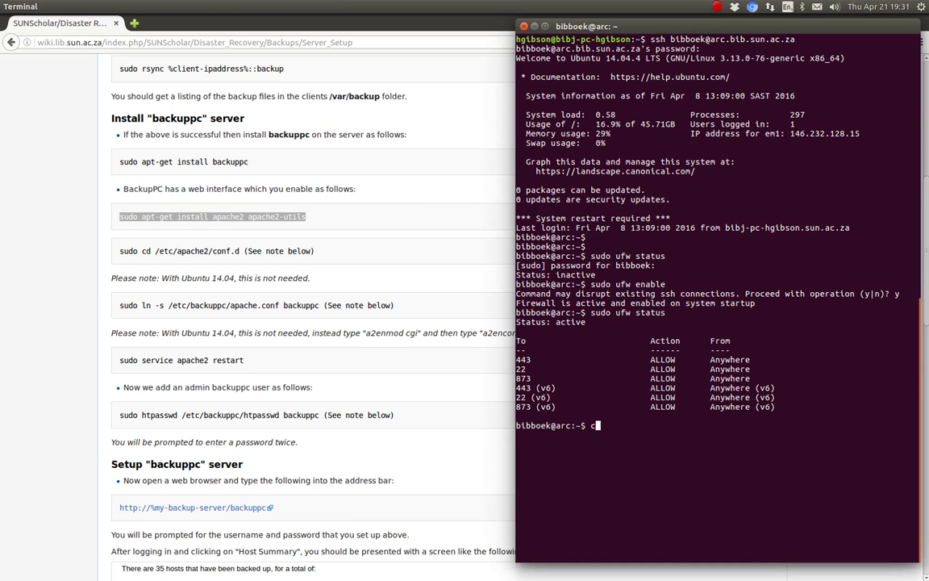
{"action": "type", "text": "d /etc/bac"}
{"action": "key", "text": "Tab"}
{"action": "key", "text": "Return"}
{"action": "type", "text": "ls -l"}
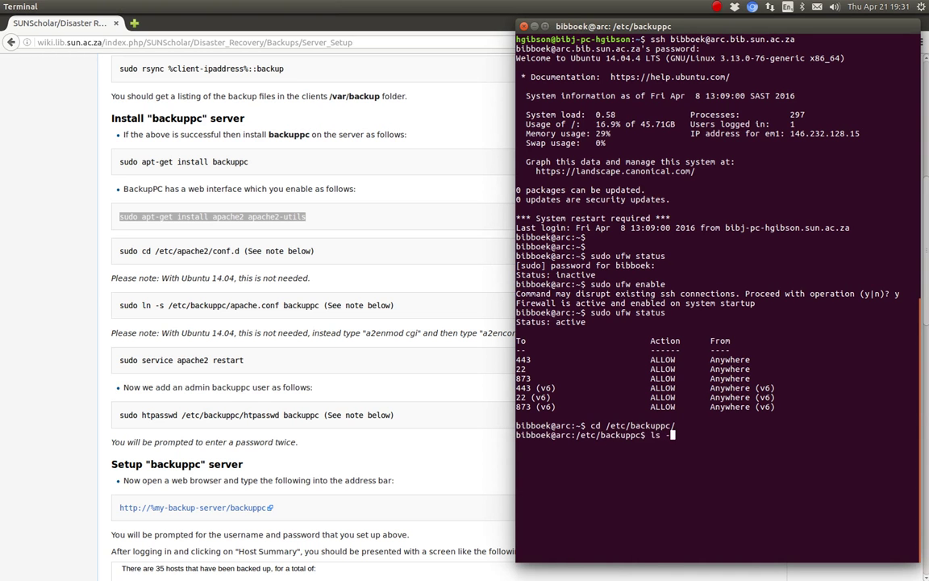
{"action": "key", "text": "Return"}
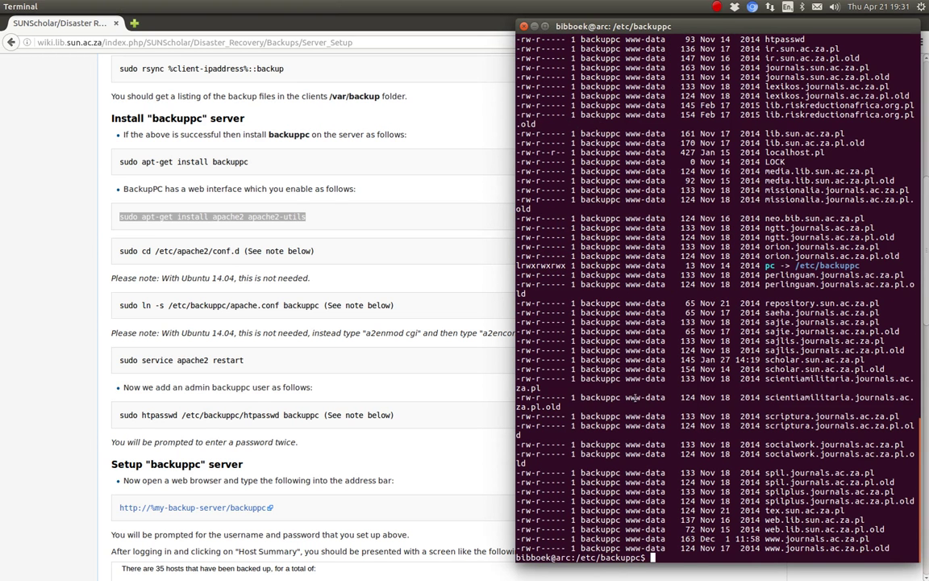
{"action": "scroll", "coordinate": [682, 407], "scroll_direction": "up", "scroll_amount": 8}
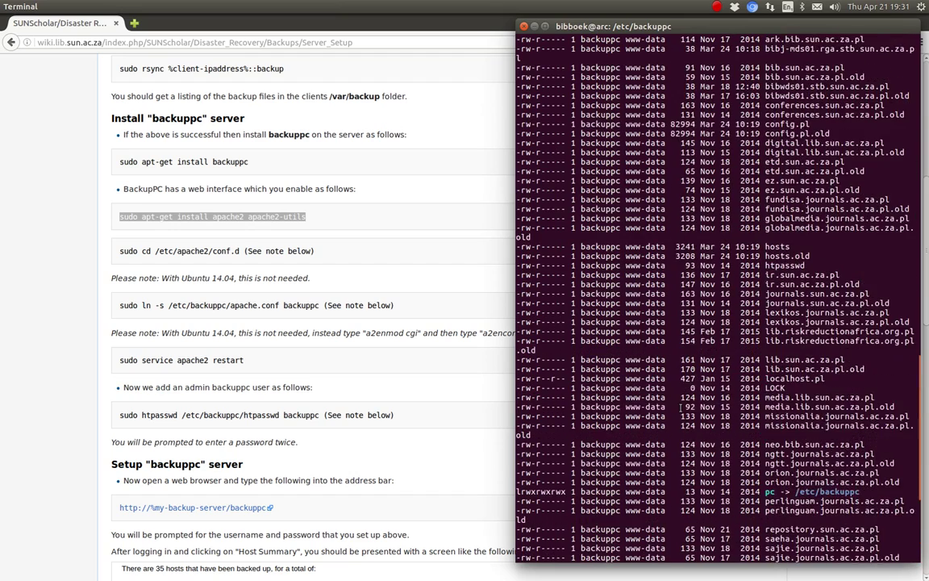
{"action": "scroll", "coordinate": [682, 407], "scroll_direction": "up", "scroll_amount": 12}
{"action": "scroll", "coordinate": [682, 407], "scroll_direction": "up", "scroll_amount": 4}
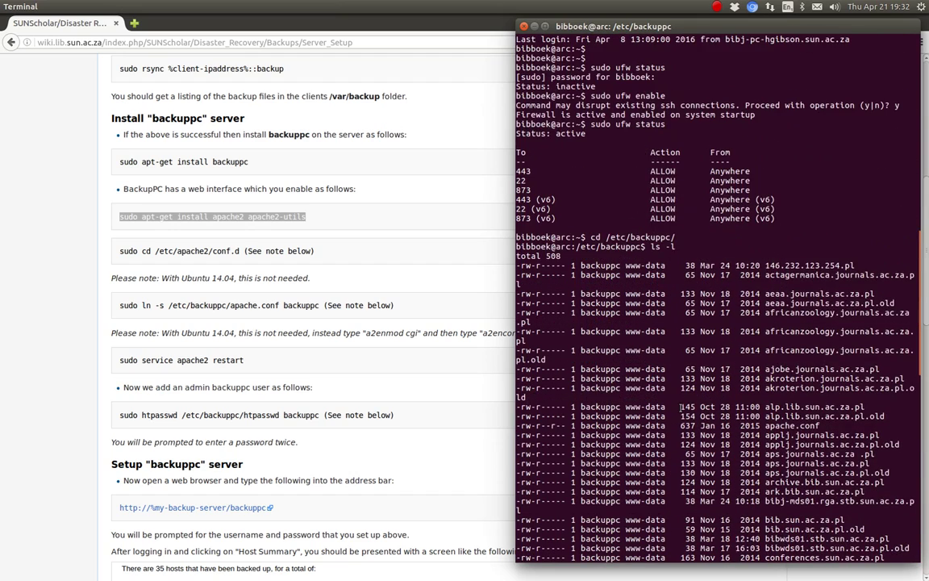
{"action": "scroll", "coordinate": [681, 407], "scroll_direction": "down", "scroll_amount": 8}
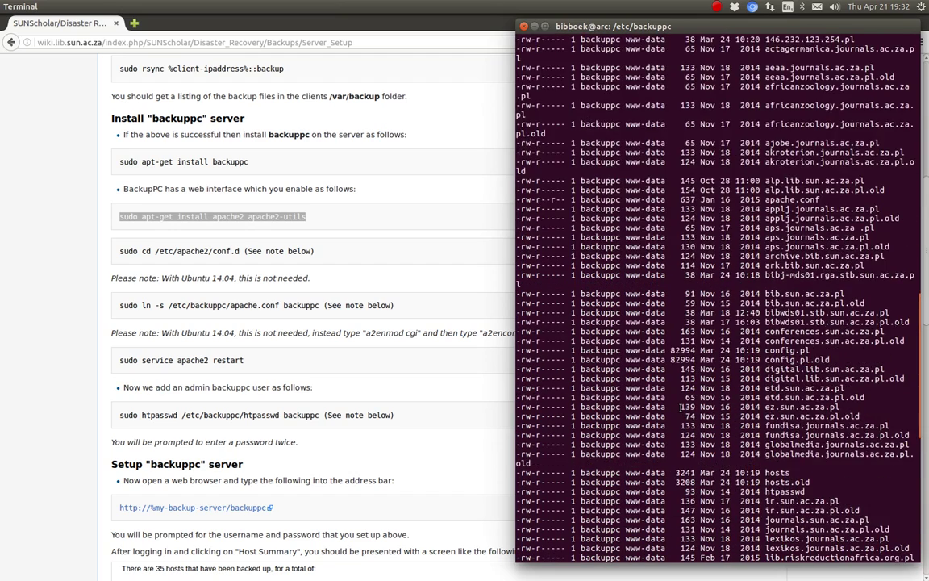
{"action": "scroll", "coordinate": [682, 408], "scroll_direction": "up", "scroll_amount": 10}
{"action": "scroll", "coordinate": [681, 407], "scroll_direction": "down", "scroll_amount": 8}
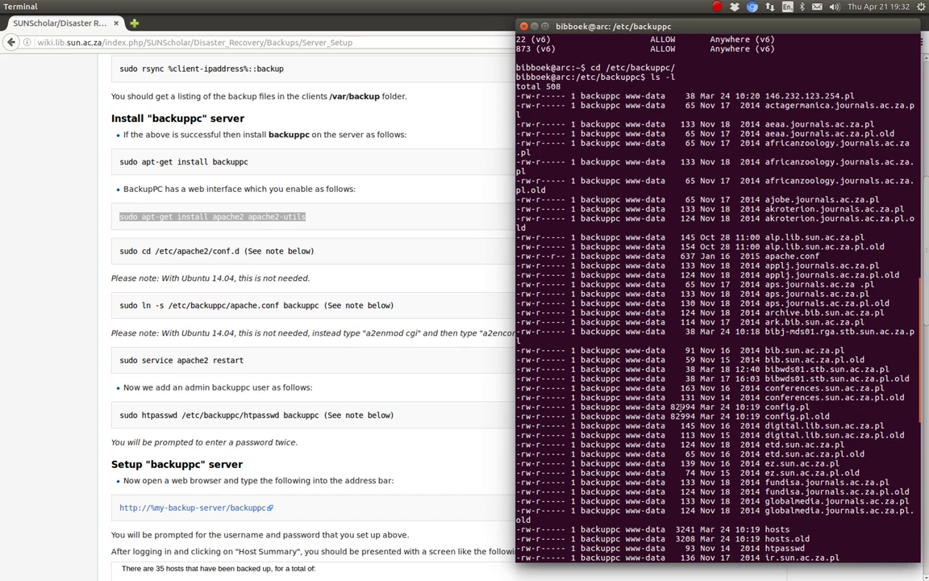
{"action": "scroll", "coordinate": [681, 407], "scroll_direction": "down", "scroll_amount": 18}
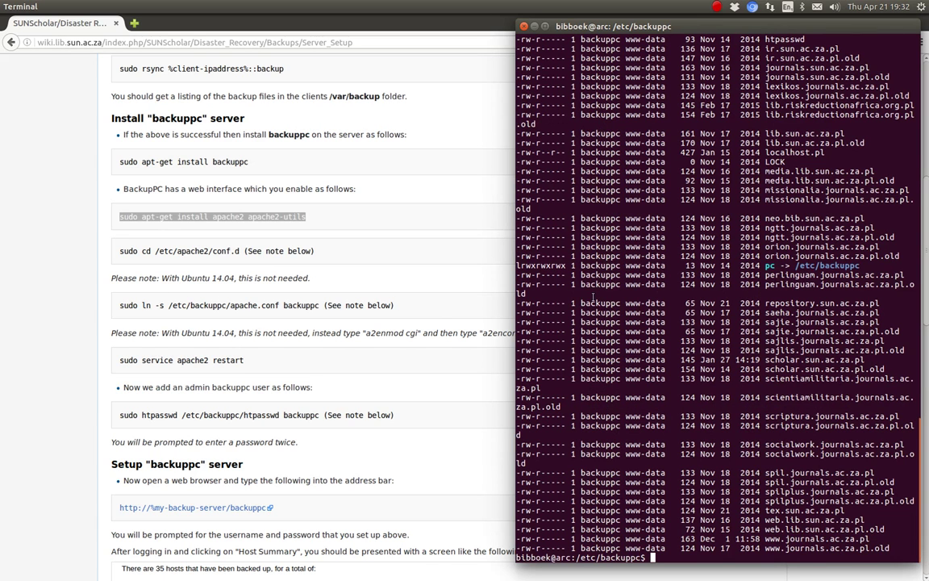
Change to /etc/apache2 and list its contents in detail.
{"action": "type", "text": "cd /etc/apache2/"}
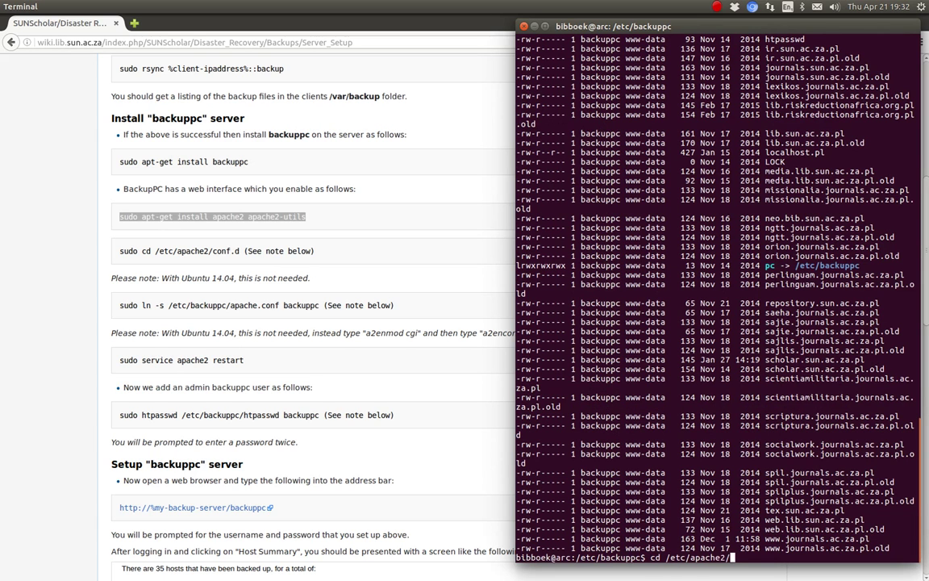
{"action": "type", "text": "conf-"}
{"action": "key", "text": "BackSpace"}
{"action": "key", "text": "BackSpace"}
{"action": "key", "text": "BackSpace"}
{"action": "key", "text": "BackSpace"}
{"action": "key", "text": "Return"}
{"action": "type", "text": "ls -l"}
{"action": "key", "text": "Return"}
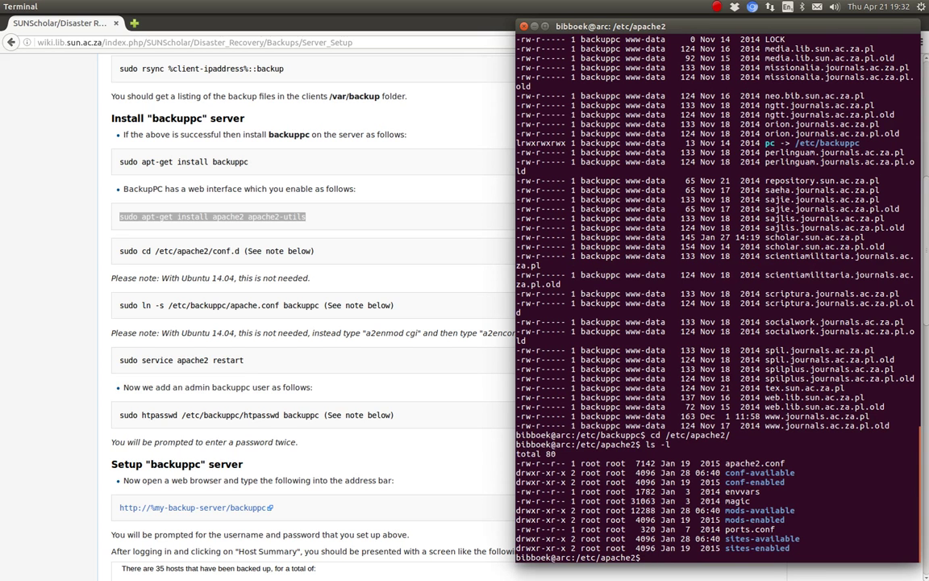
Enter conf-available and list it in detail, revealing backuppc.conf among the config files.
{"action": "type", "text": "cd conf-a"}
{"action": "key", "text": "Tab"}
{"action": "key", "text": "Return"}
{"action": "type", "text": "ls"}
{"action": "key", "text": "Return"}
{"action": "type", "text": "ls -l"}
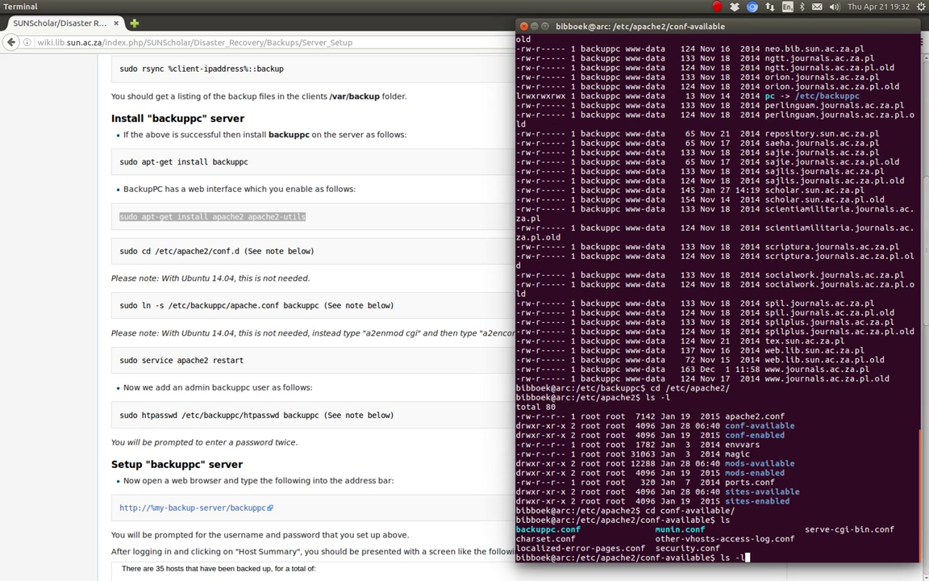
{"action": "key", "text": "Return"}
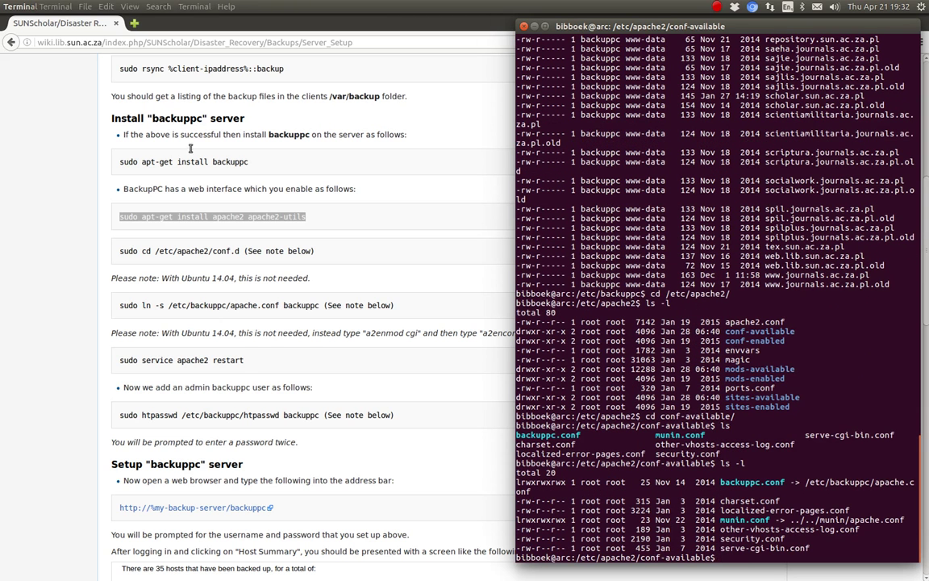
Highlight conf.d, the apache.conf path and the 'See note below' remark in the wiki's apache steps.
{"action": "left_click", "coordinate": [214, 252]}
{"action": "left_click_drag", "start_coordinate": [213, 252], "coordinate": [308, 251]}
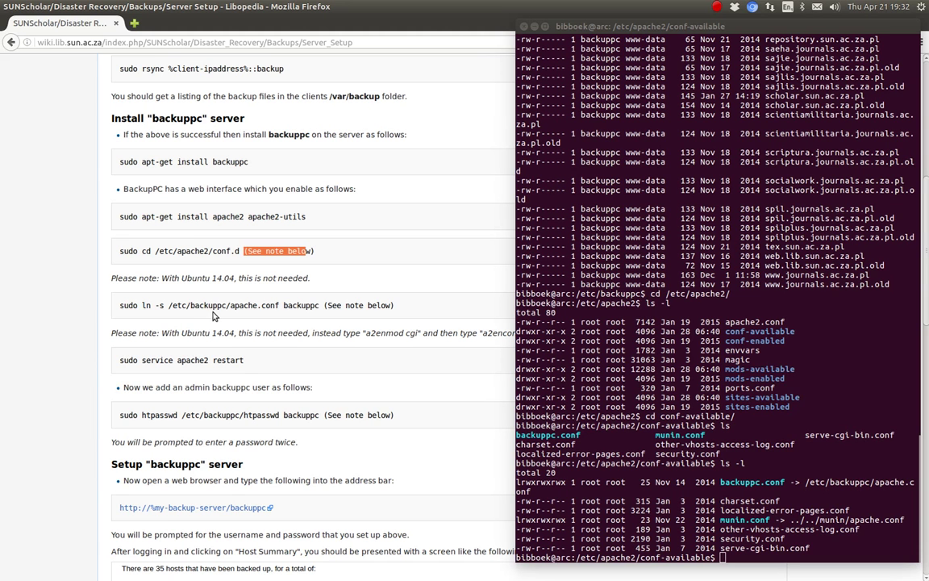
{"action": "left_click_drag", "start_coordinate": [279, 305], "coordinate": [207, 305]}
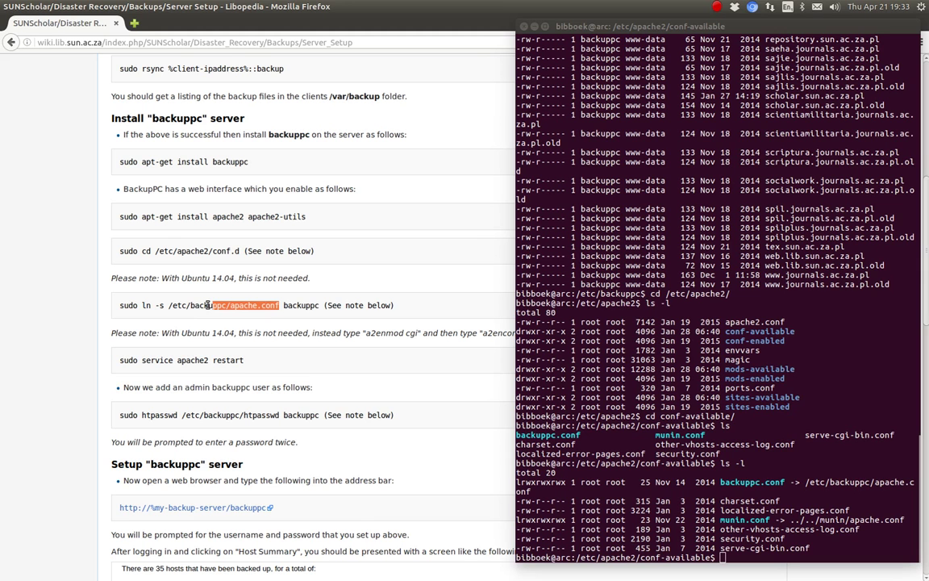
{"action": "left_click", "coordinate": [241, 251]}
{"action": "left_click_drag", "start_coordinate": [241, 251], "coordinate": [314, 251]}
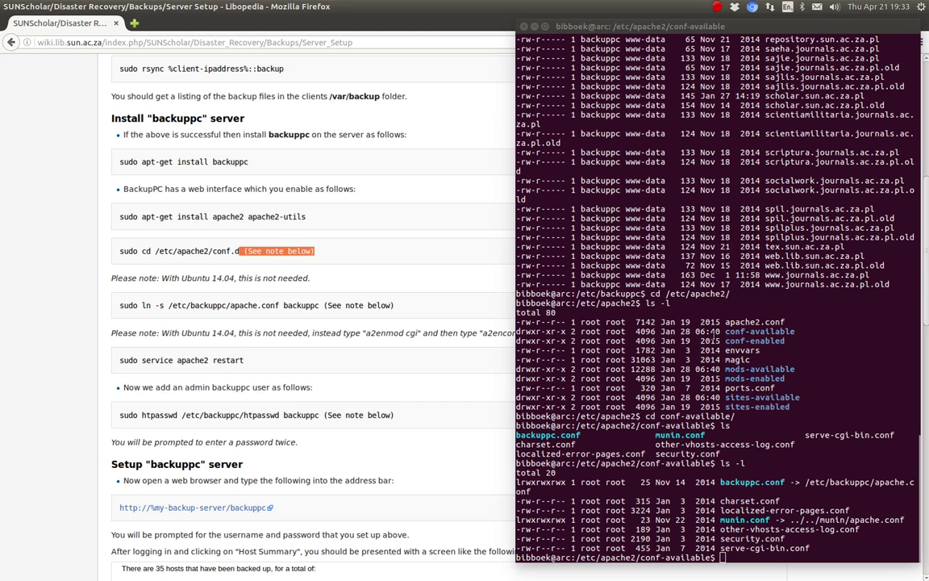
Inspect the backuppc.conf symlink to /etc/backuppc/apache.conf, then return to the top of the wiki page.
{"action": "left_click", "coordinate": [715, 332]}
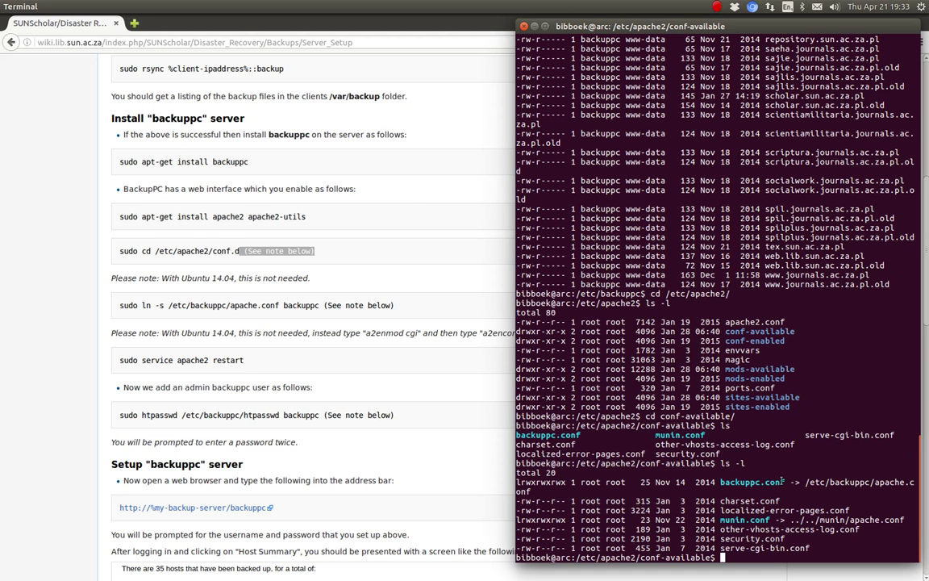
{"action": "left_click_drag", "start_coordinate": [787, 481], "coordinate": [721, 475]}
{"action": "double_click", "coordinate": [748, 481]}
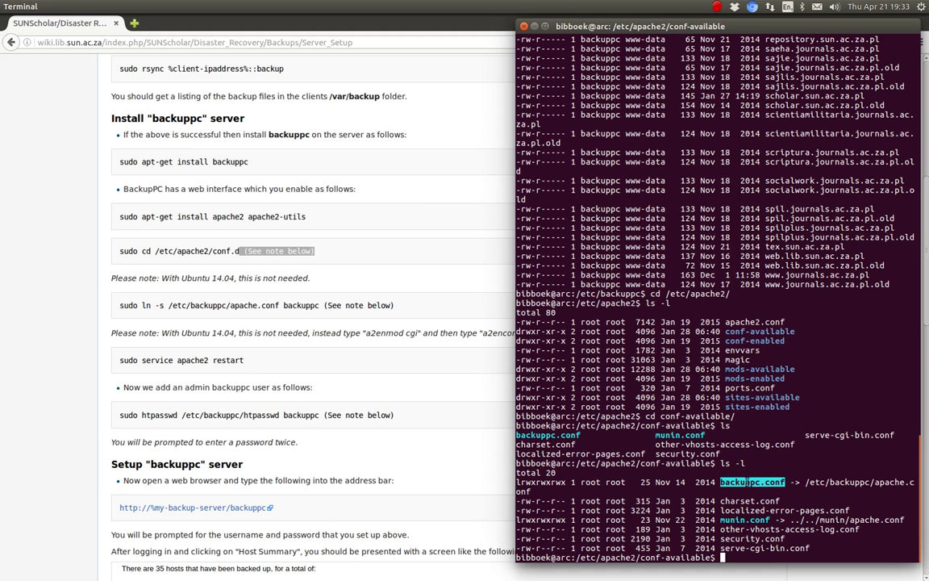
{"action": "left_click_drag", "start_coordinate": [807, 481], "coordinate": [915, 490]}
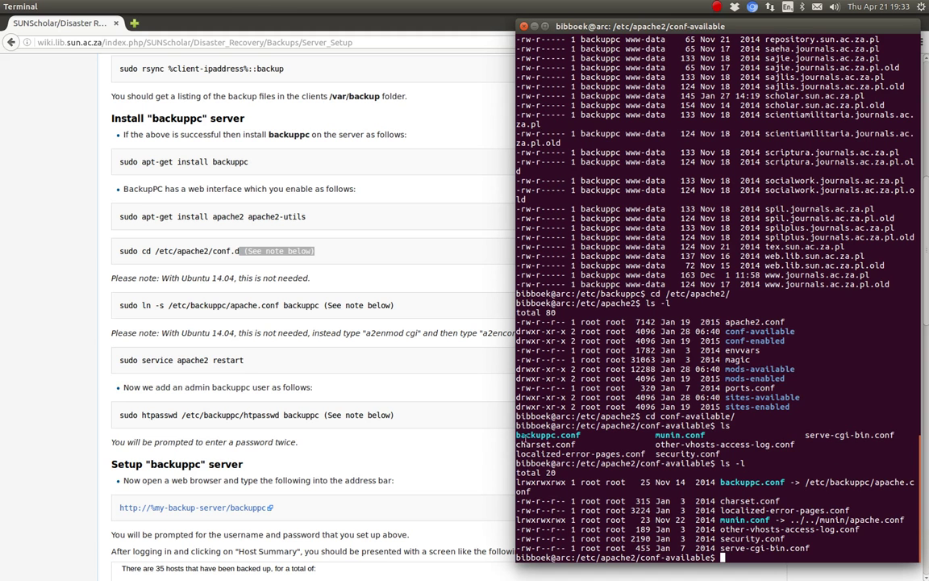
{"action": "left_click", "coordinate": [94, 222]}
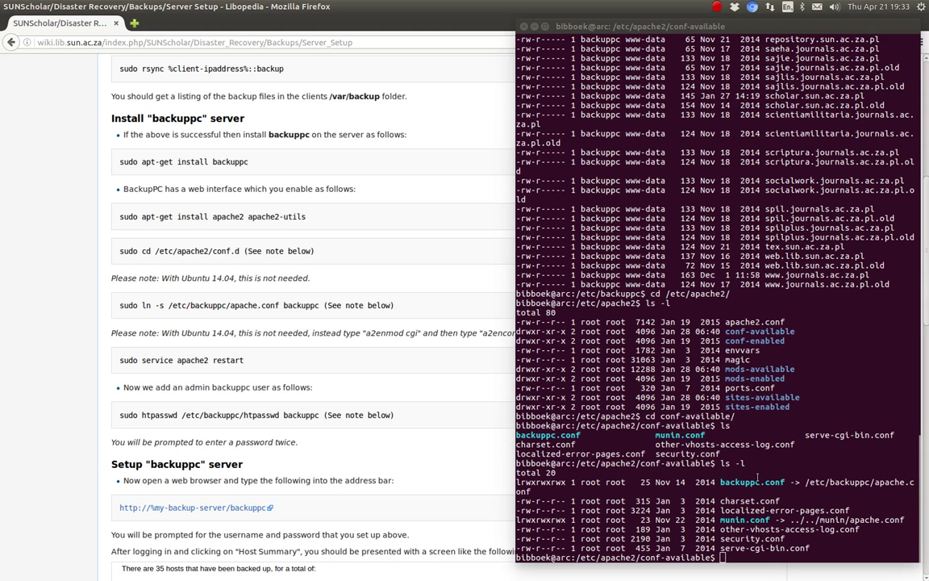
{"action": "scroll", "coordinate": [242, 129], "scroll_direction": "up", "scroll_amount": 5}
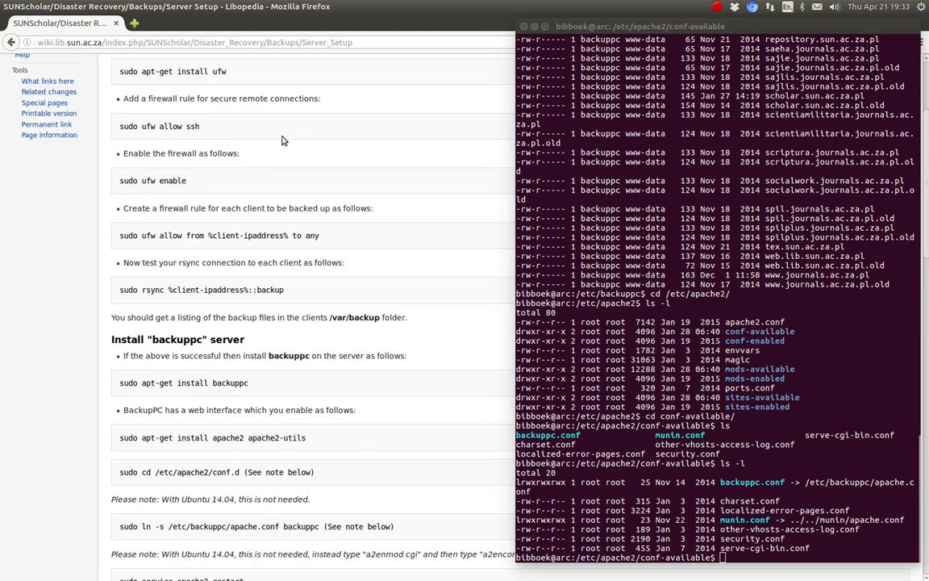
{"action": "scroll", "coordinate": [282, 140], "scroll_direction": "up", "scroll_amount": 4}
Minimize the terminal and log in to Libopedia with the wiki username and password, declining to save it.
{"action": "left_click", "coordinate": [533, 27]}
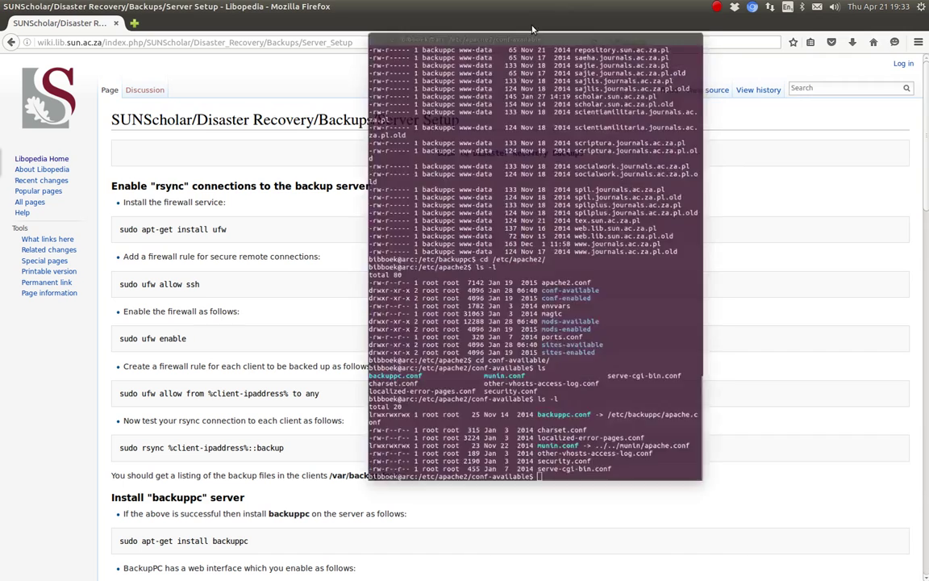
{"action": "left_click", "coordinate": [903, 63]}
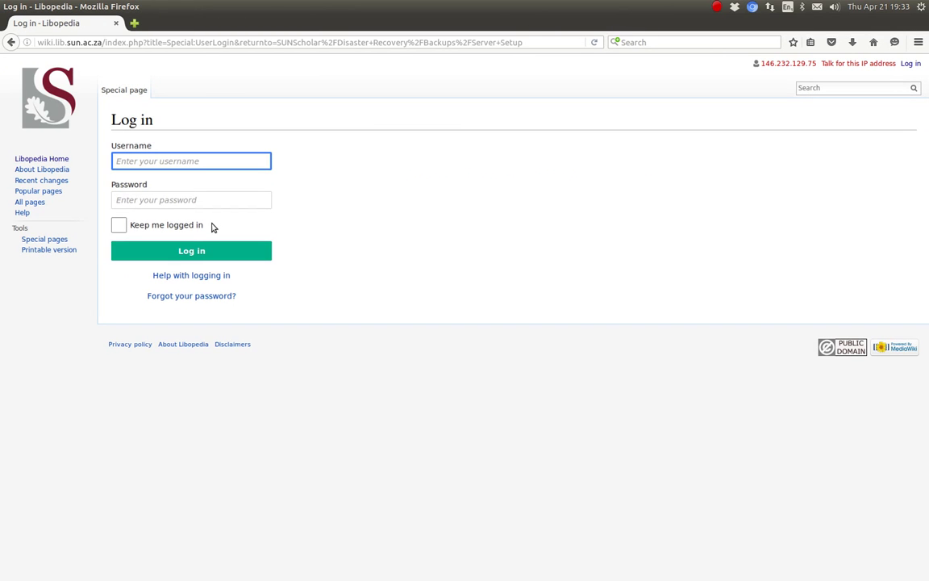
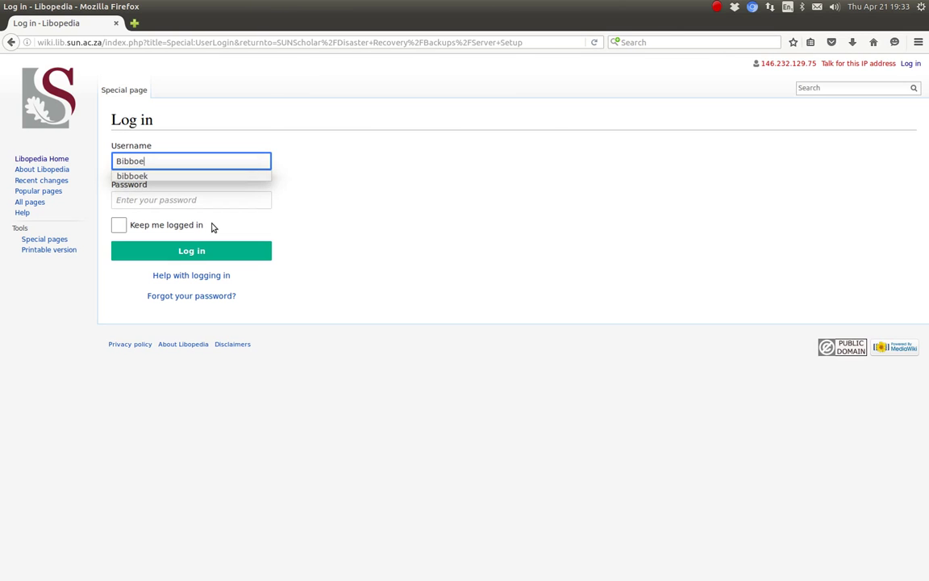
{"action": "key", "text": "Tab"}
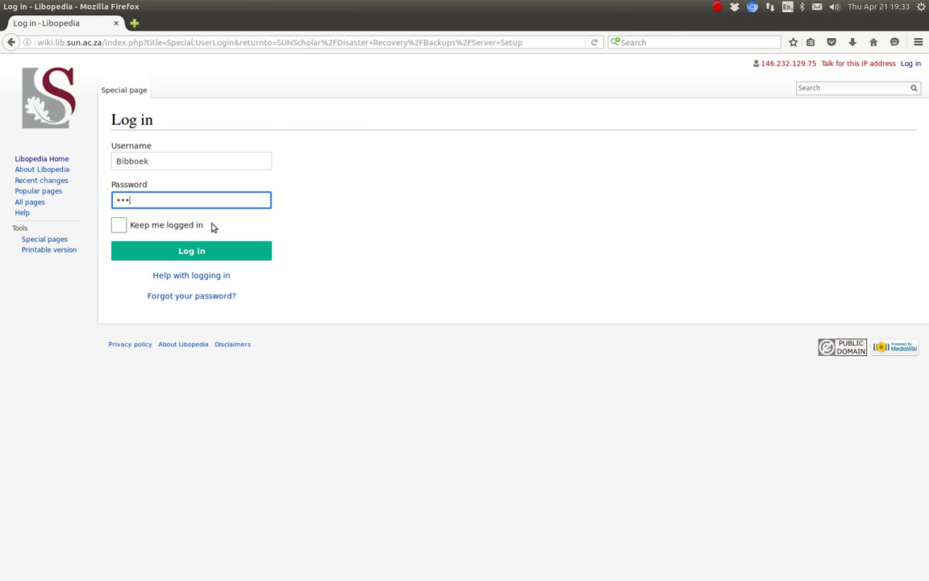
{"action": "key", "text": "Return"}
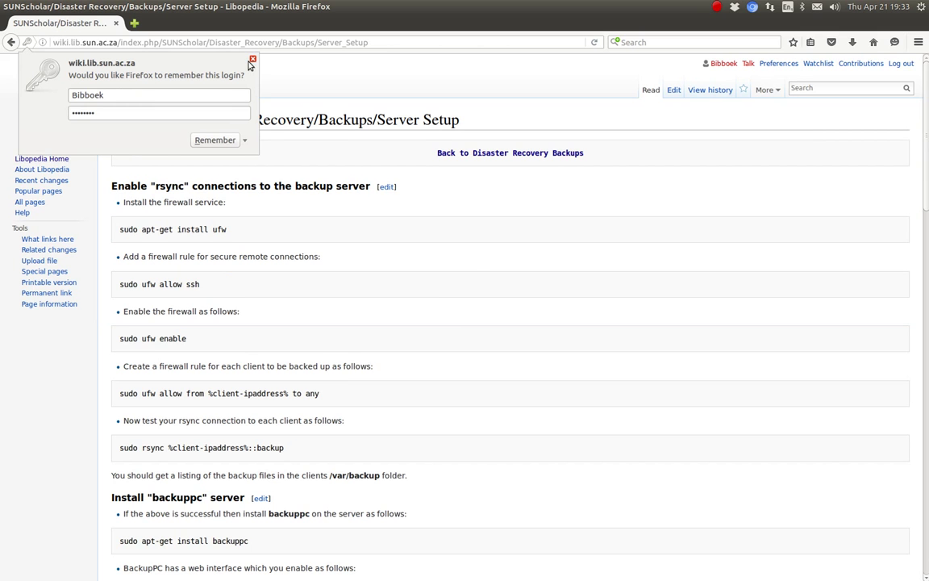
{"action": "left_click", "coordinate": [253, 58]}
{"action": "scroll", "coordinate": [464, 271], "scroll_direction": "down", "scroll_amount": 4}
In the Install backuppc server section, replace apache.conf in the symlink command with conf-available backuppc.conf.
{"action": "mouse_move", "coordinate": [1, 216]}
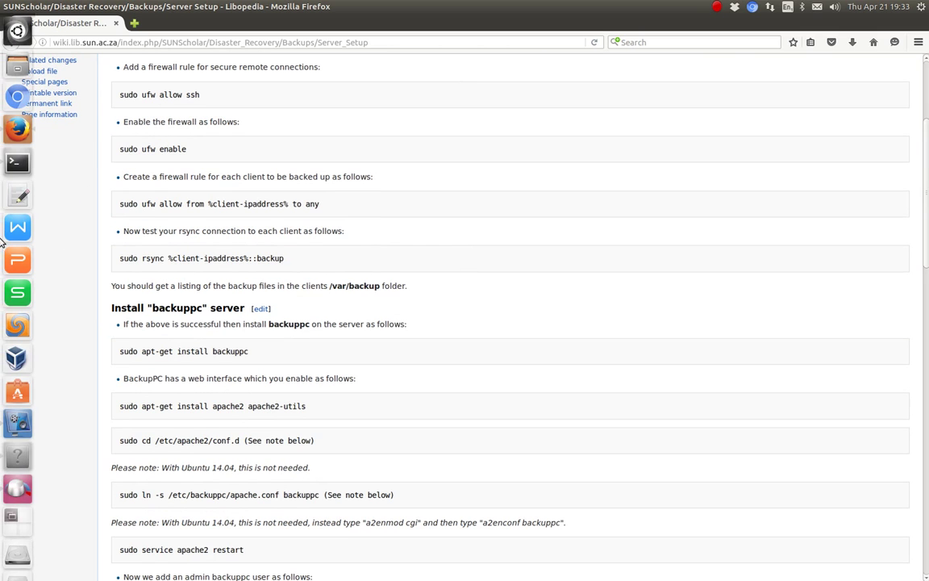
{"action": "left_click", "coordinate": [16, 165]}
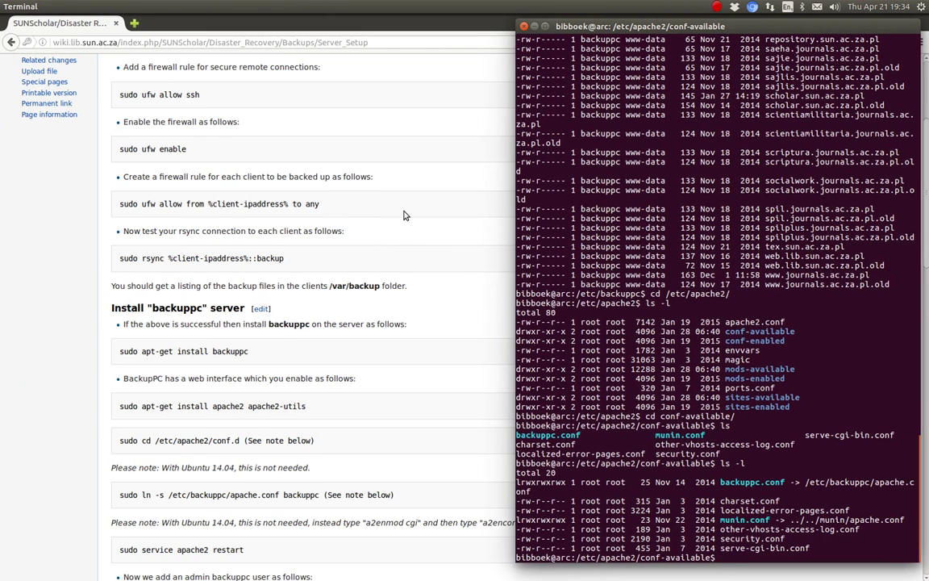
{"action": "scroll", "coordinate": [391, 208], "scroll_direction": "down", "scroll_amount": 4}
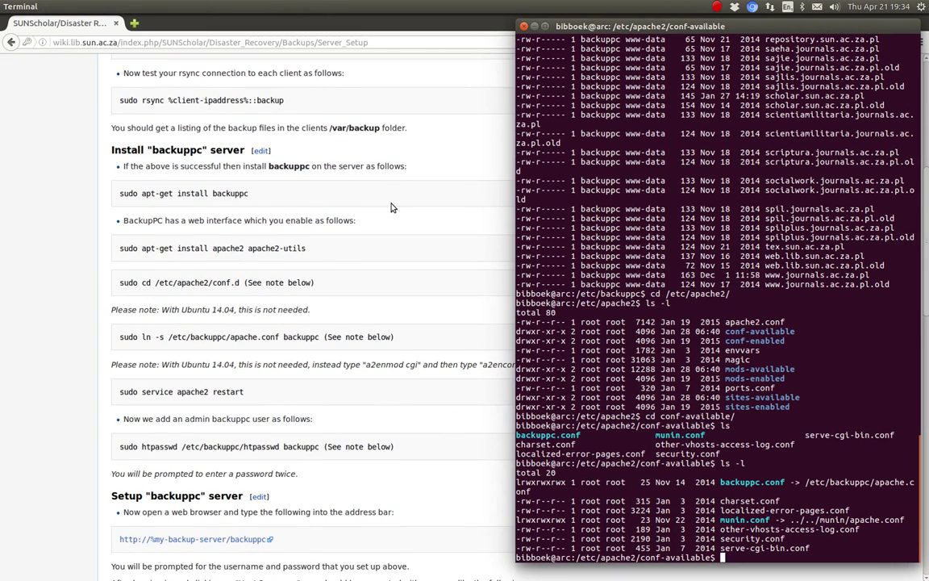
{"action": "scroll", "coordinate": [391, 208], "scroll_direction": "down", "scroll_amount": 2}
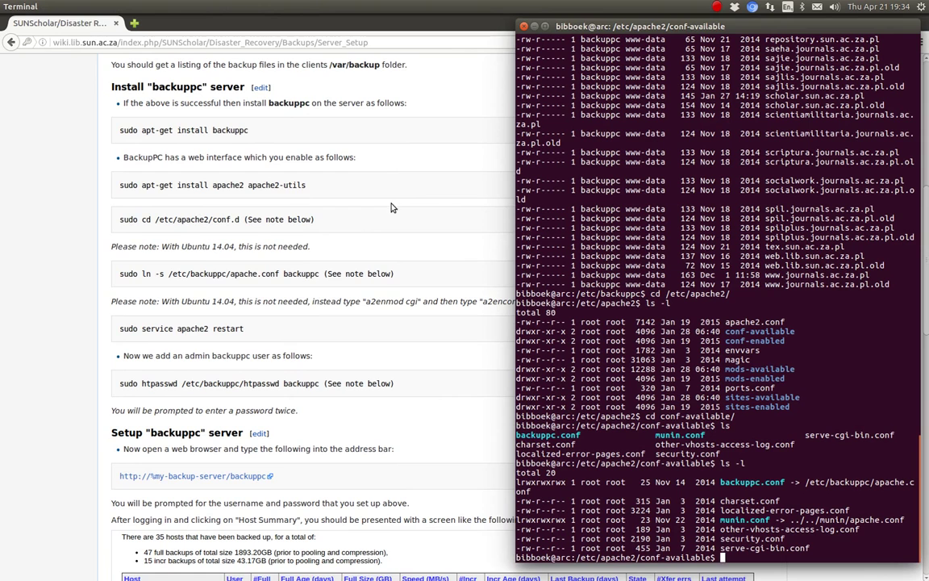
{"action": "left_click", "coordinate": [261, 88]}
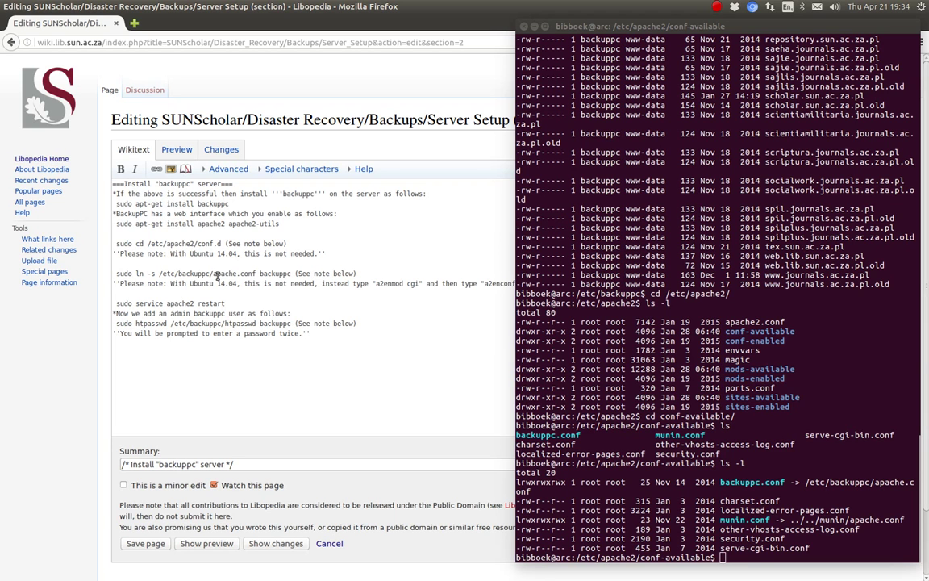
{"action": "left_click_drag", "start_coordinate": [212, 274], "coordinate": [257, 273]}
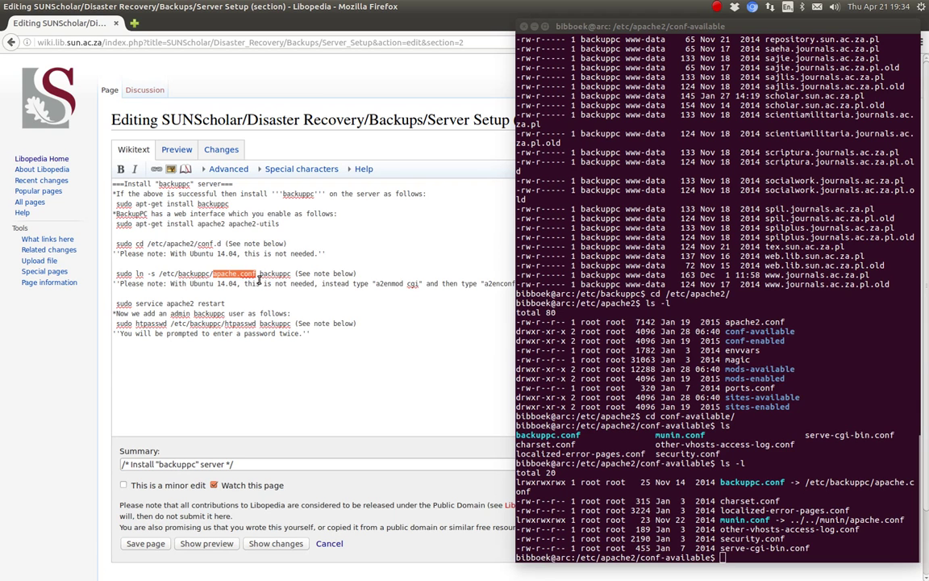
{"action": "type", "text": "conf"}
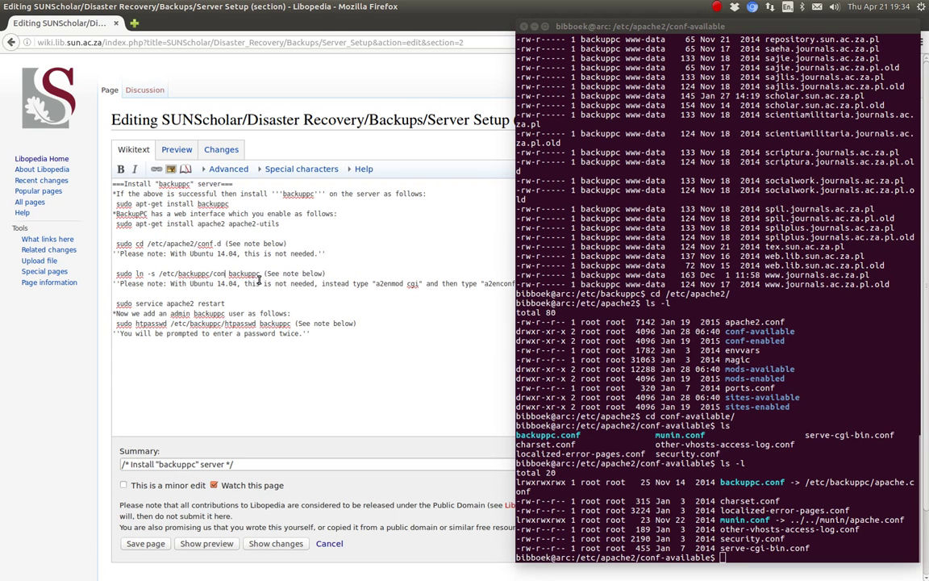
{"action": "type", "text": "-available backuppc"}
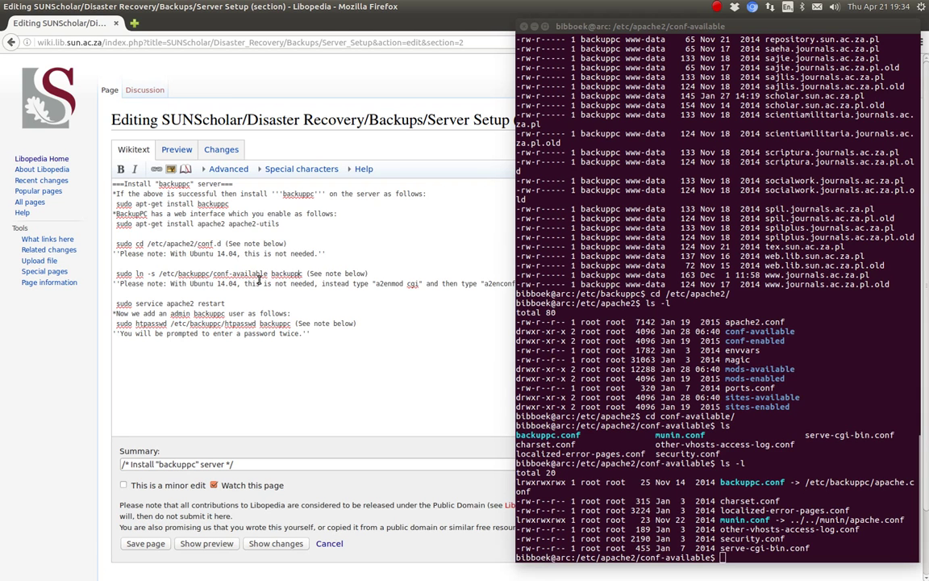
{"action": "type", "text": ".conf"}
Add the For Ubuntu 12.04 and For Ubuntu 14.04 heading lines and save the page.
{"action": "left_click", "coordinate": [125, 234]}
{"action": "key", "text": "Return"}
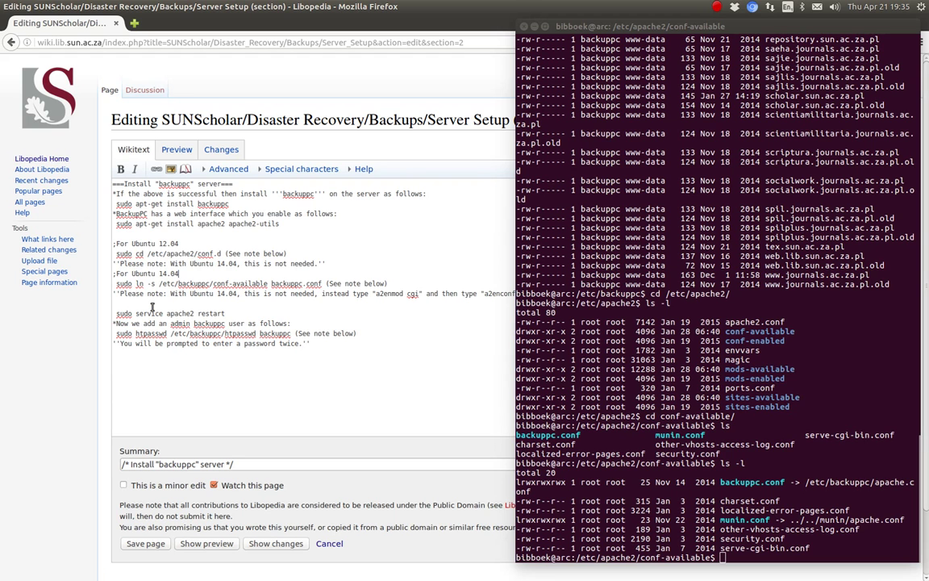
{"action": "left_click", "coordinate": [130, 543]}
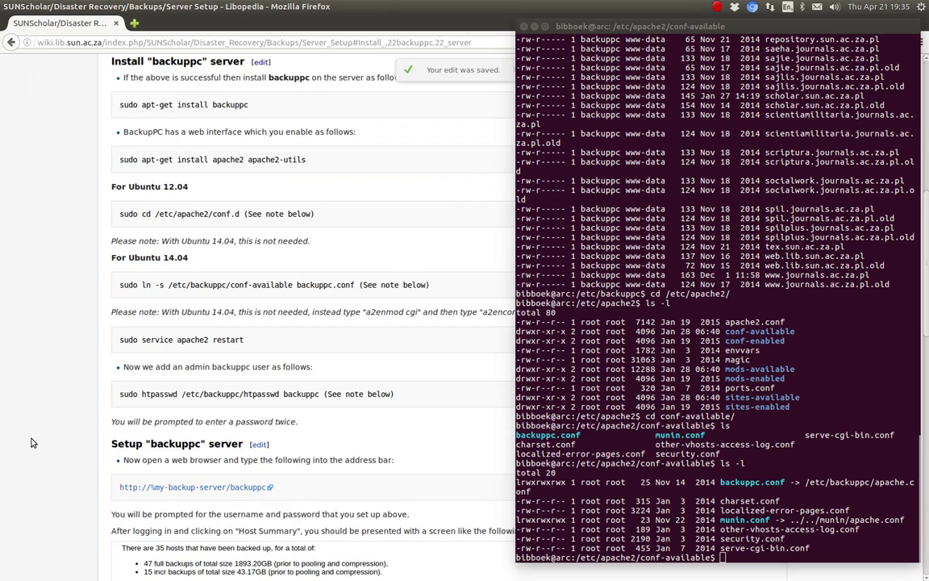
{"action": "scroll", "coordinate": [32, 442], "scroll_direction": "up", "scroll_amount": 3}
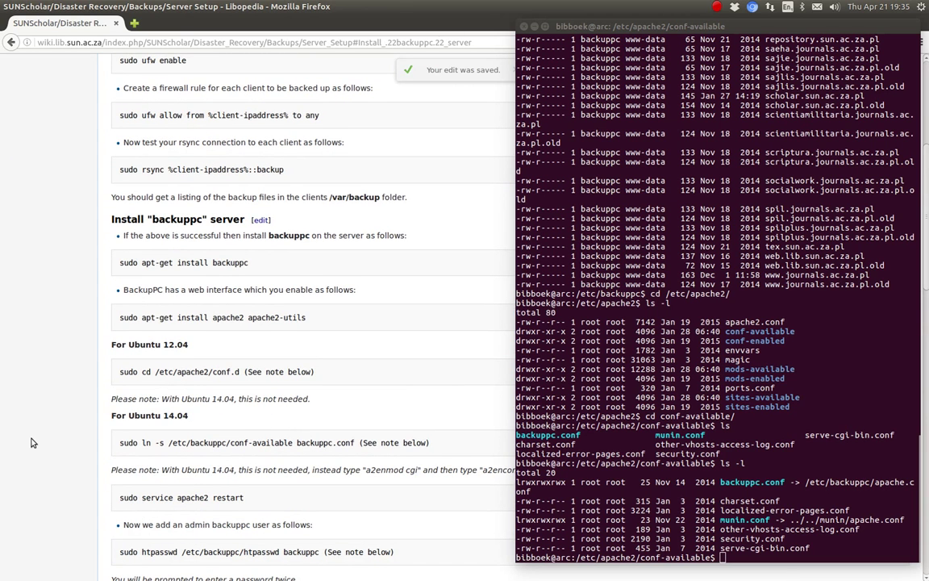
{"action": "scroll", "coordinate": [33, 441], "scroll_direction": "down", "scroll_amount": 3}
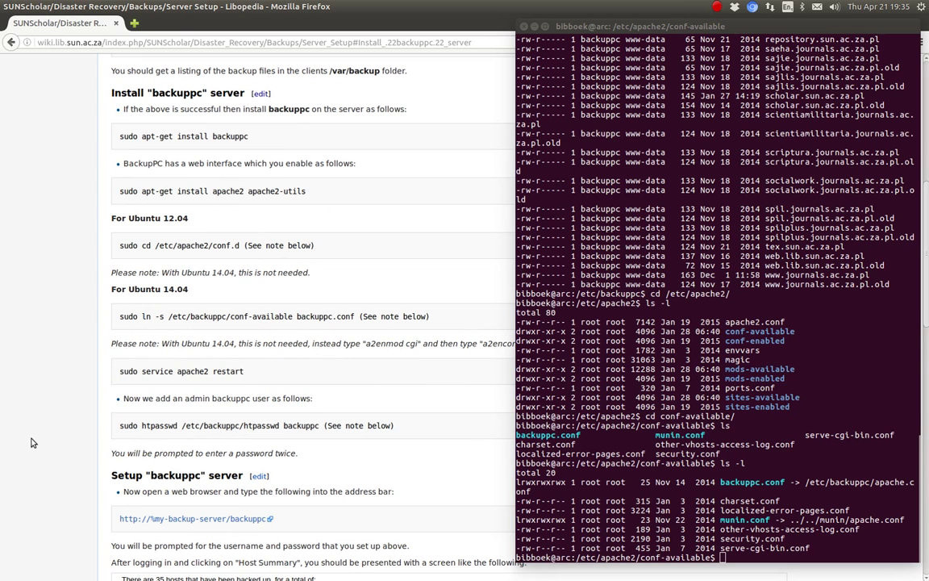
Move the Ubuntu 12.04 block below the 14.04 steps, save the section, and minimize the terminal.
{"action": "left_click", "coordinate": [259, 94]}
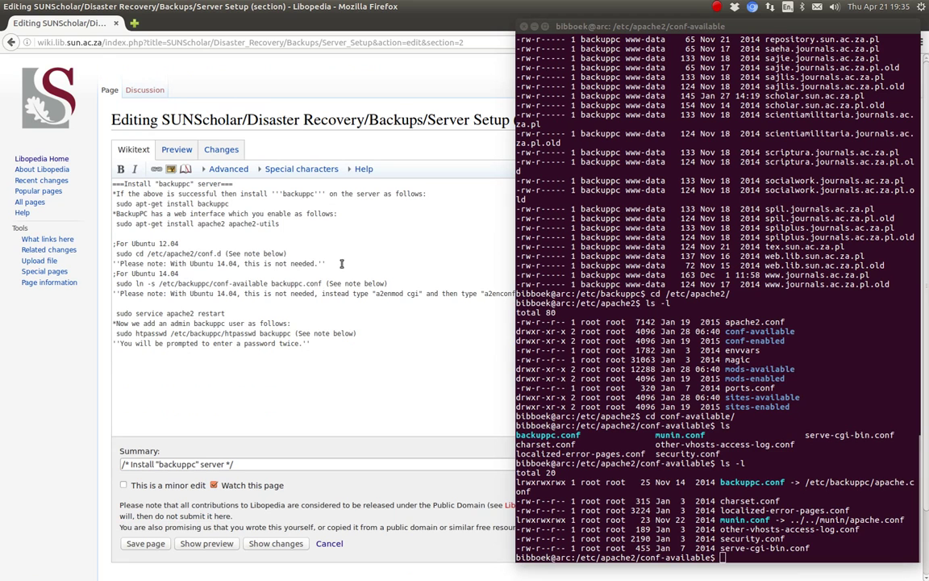
{"action": "left_click_drag", "start_coordinate": [326, 263], "coordinate": [115, 235]}
{"action": "key", "text": "ctrl+c"}
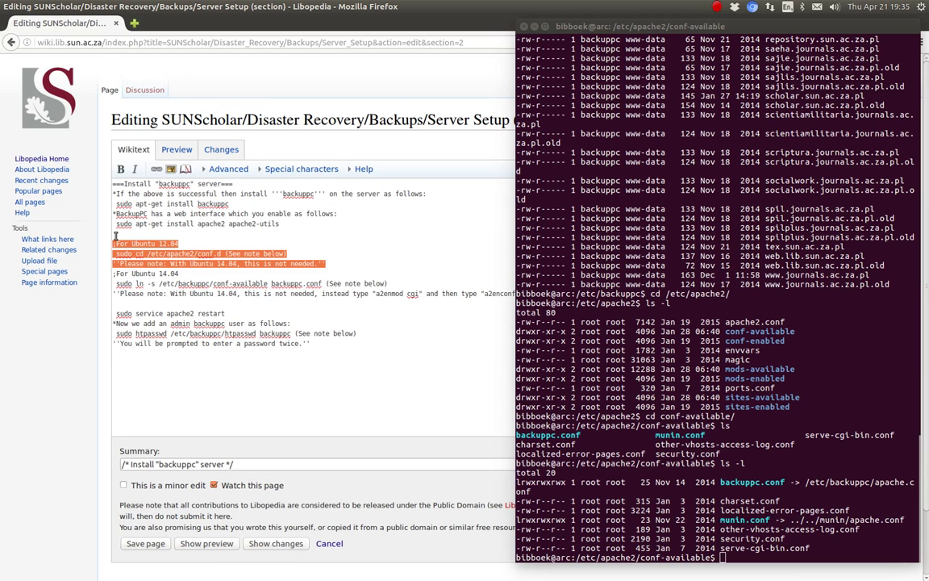
{"action": "key", "text": "Delete"}
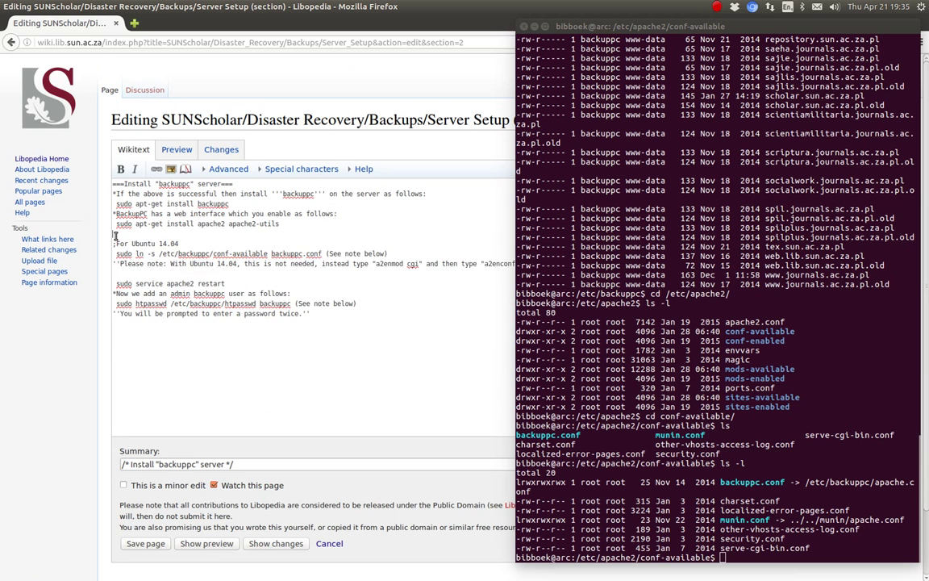
{"action": "key", "text": "ctrl+v"}
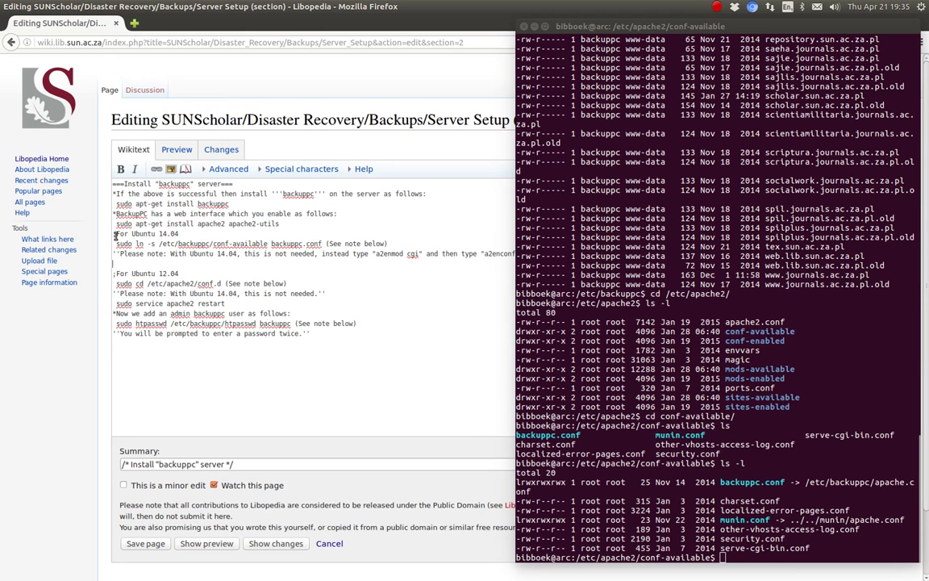
{"action": "key", "text": "Delete"}
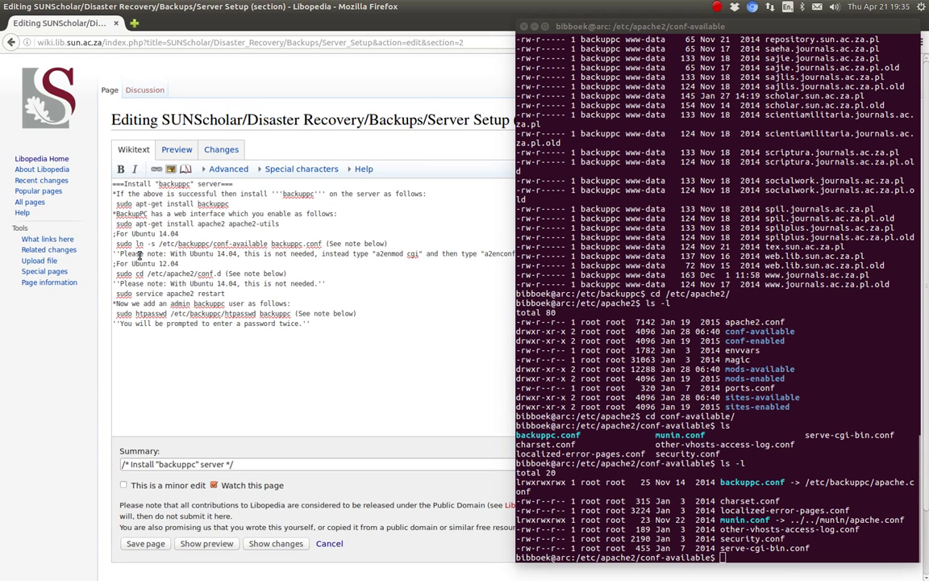
{"action": "left_click", "coordinate": [137, 544]}
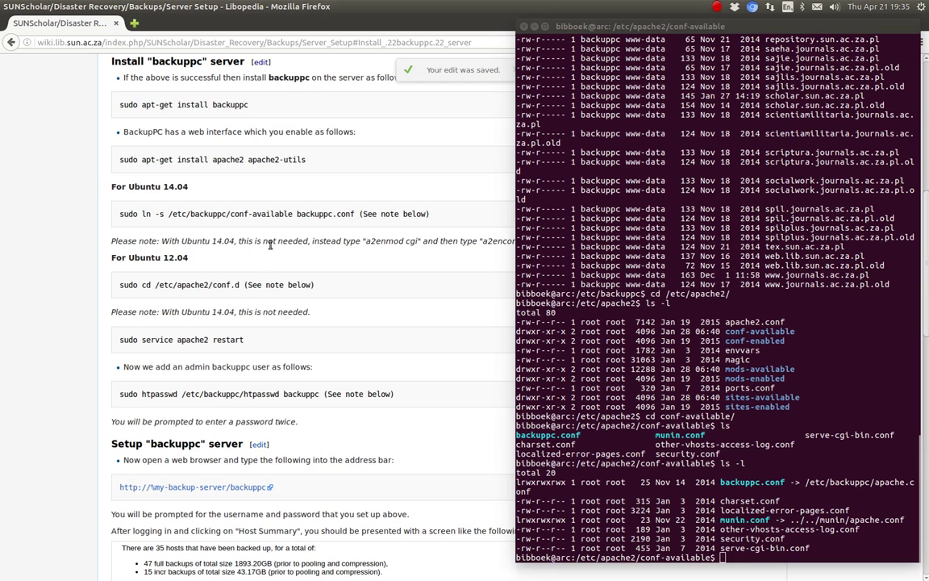
{"action": "left_click", "coordinate": [534, 27]}
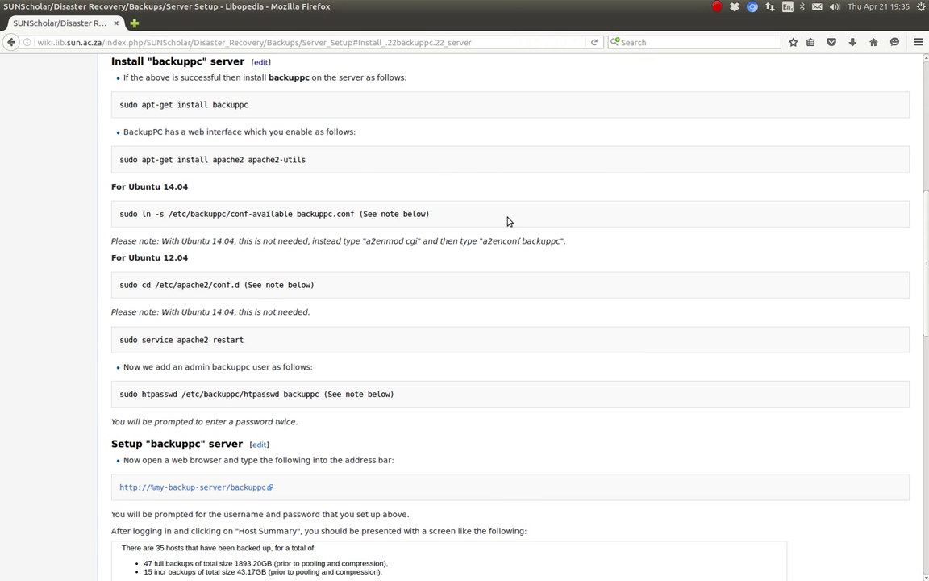
Highlight the Ubuntu 14.04 note, the conf.d cd command, the apache2 restart and htpasswd admin commands.
{"action": "left_click_drag", "start_coordinate": [568, 246], "coordinate": [175, 242]}
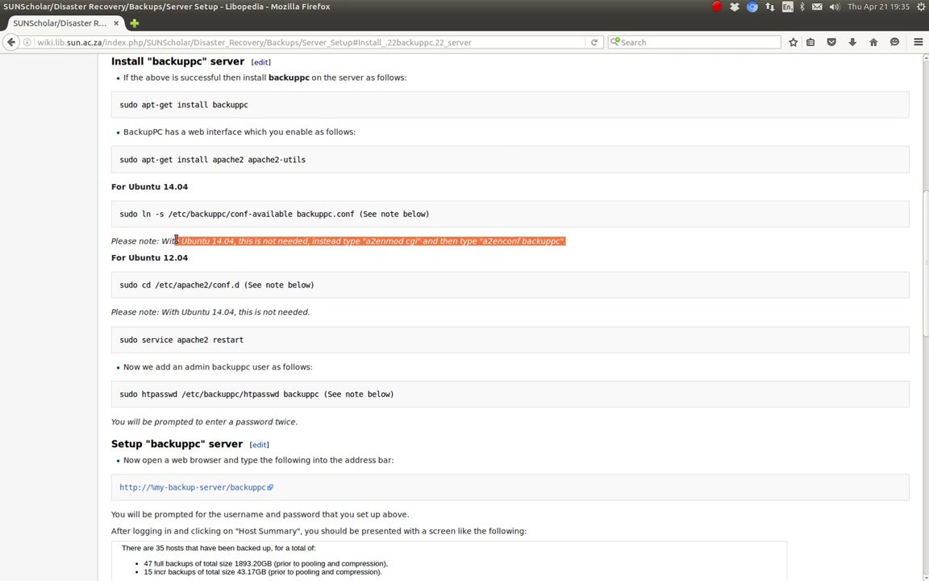
{"action": "left_click", "coordinate": [346, 289]}
{"action": "left_click_drag", "start_coordinate": [346, 289], "coordinate": [127, 285]}
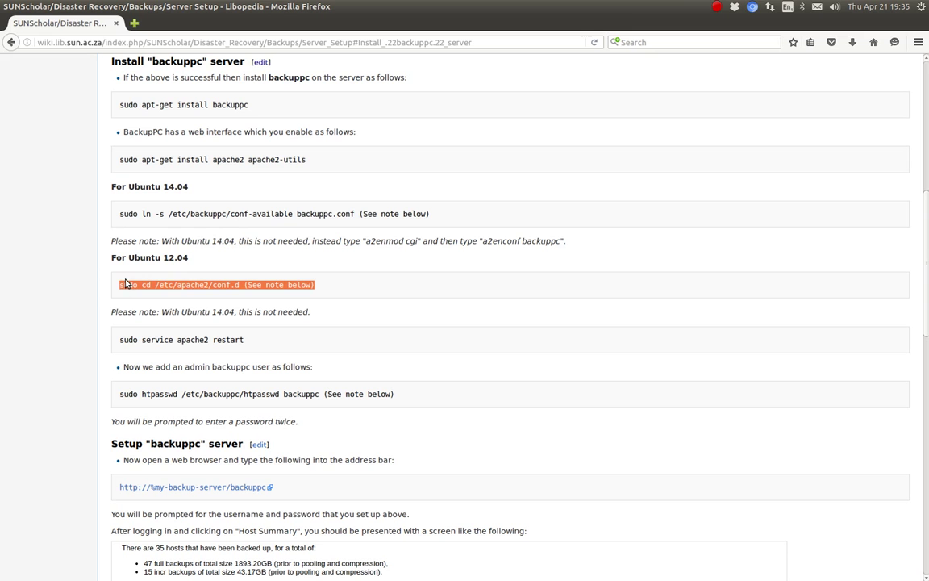
{"action": "left_click", "coordinate": [93, 288]}
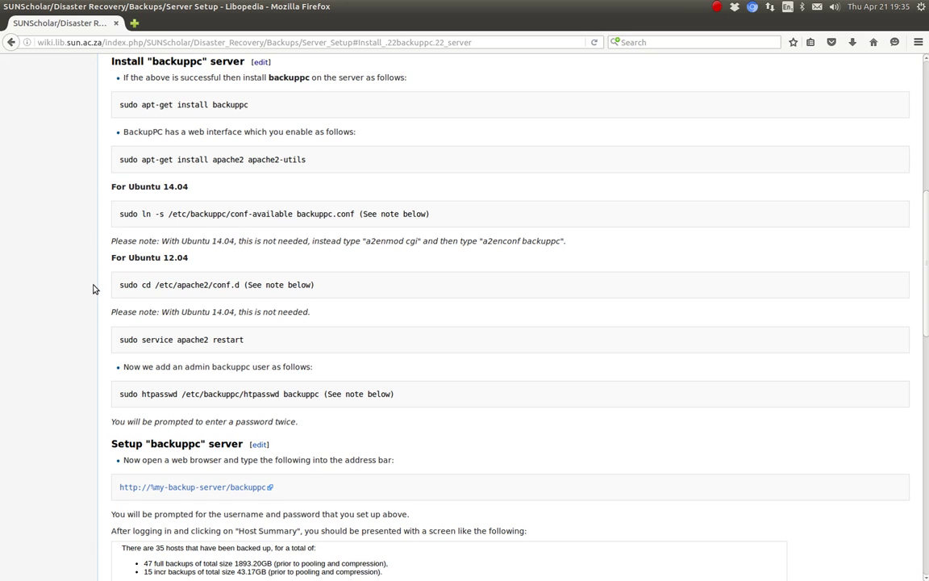
{"action": "left_click_drag", "start_coordinate": [244, 339], "coordinate": [117, 339]}
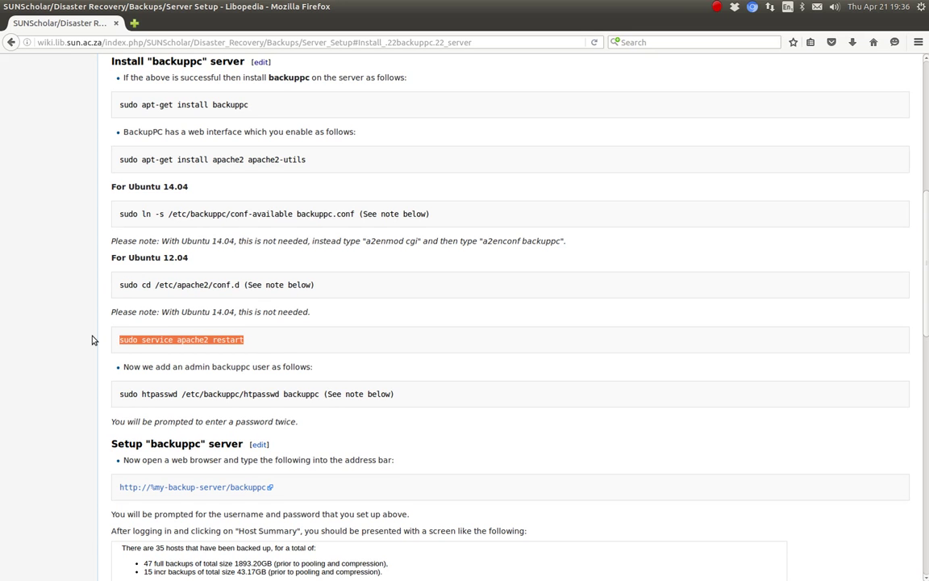
{"action": "scroll", "coordinate": [91, 338], "scroll_direction": "down", "scroll_amount": 3}
{"action": "left_click_drag", "start_coordinate": [322, 270], "coordinate": [115, 273]}
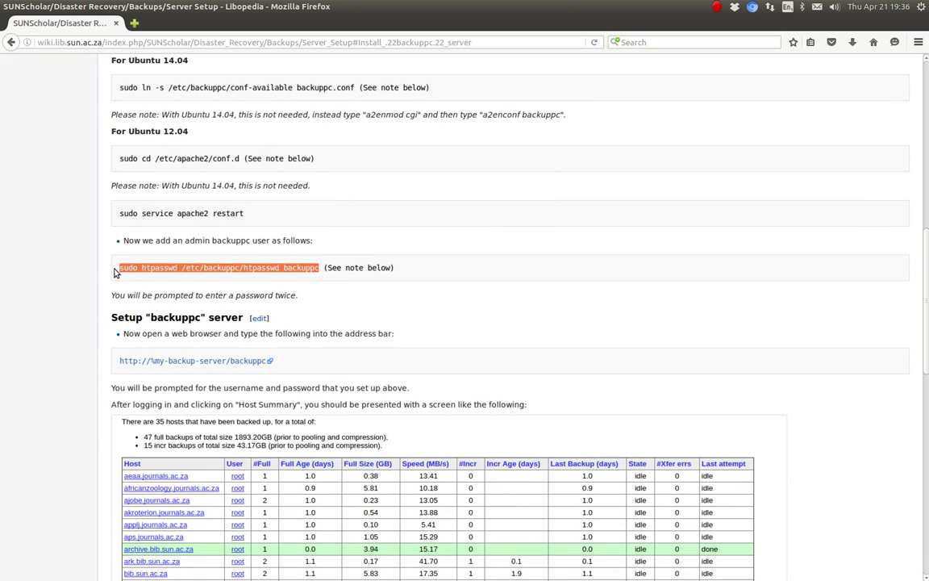
Open a terminal from the launcher and scroll the wiki to the Xfer screenshot and back to the top.
{"action": "mouse_move", "coordinate": [2, 267]}
{"action": "left_click", "coordinate": [8, 161]}
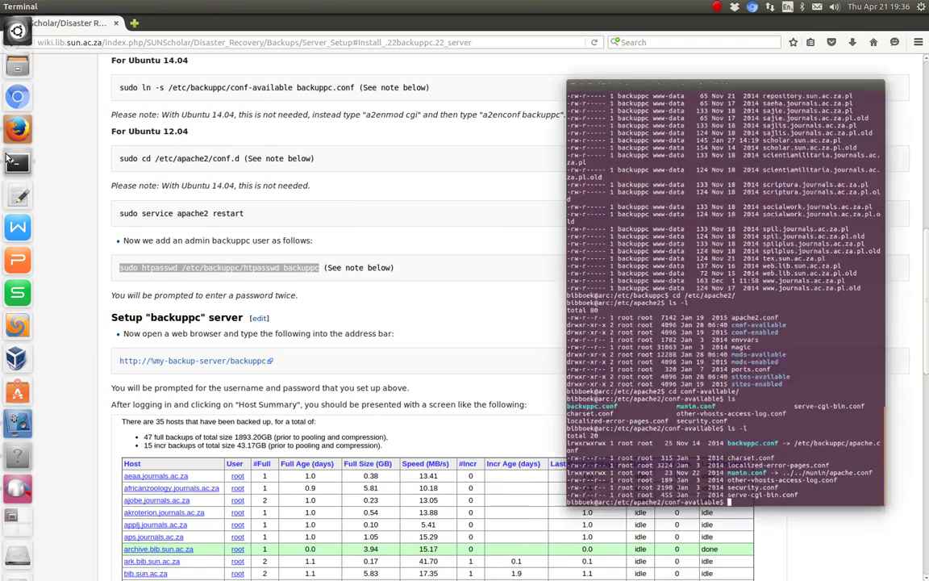
{"action": "left_click", "coordinate": [84, 211]}
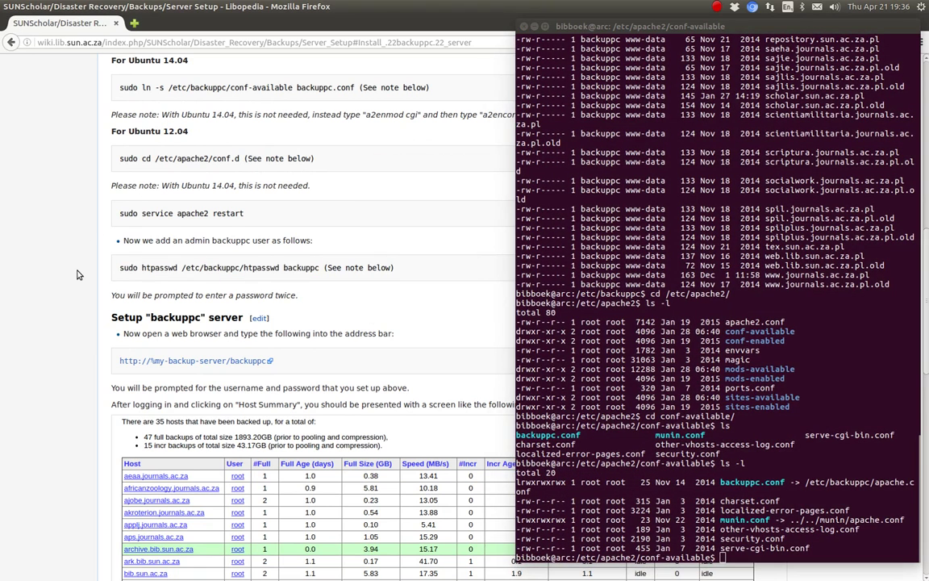
{"action": "scroll", "coordinate": [78, 275], "scroll_direction": "down", "scroll_amount": 3}
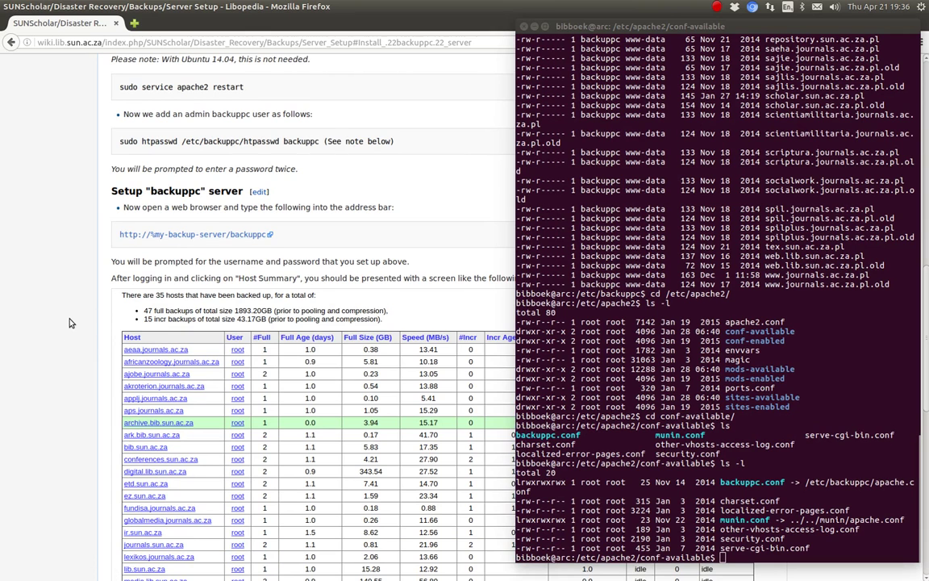
{"action": "scroll", "coordinate": [69, 322], "scroll_direction": "down", "scroll_amount": 5}
{"action": "scroll", "coordinate": [69, 323], "scroll_direction": "down", "scroll_amount": 7}
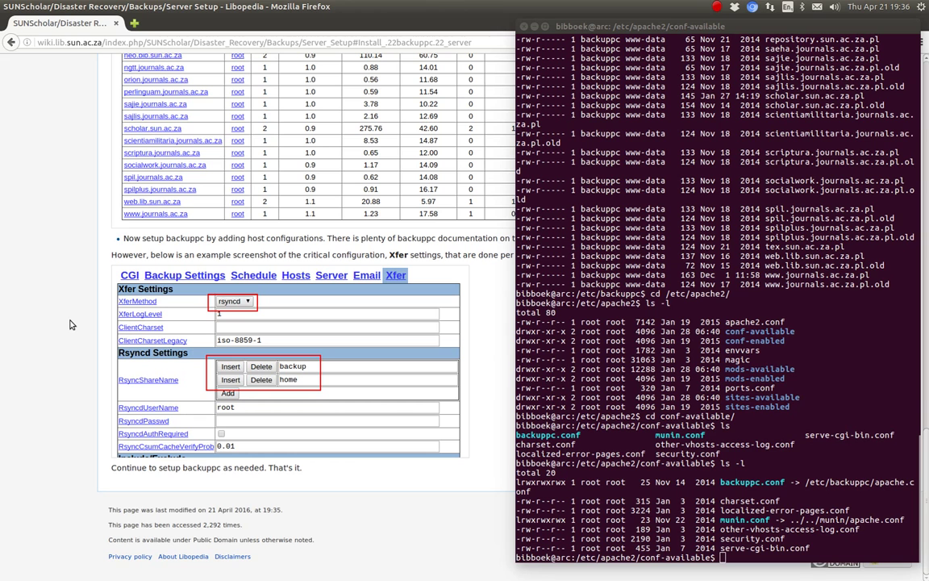
{"action": "scroll", "coordinate": [69, 325], "scroll_direction": "up", "scroll_amount": 3}
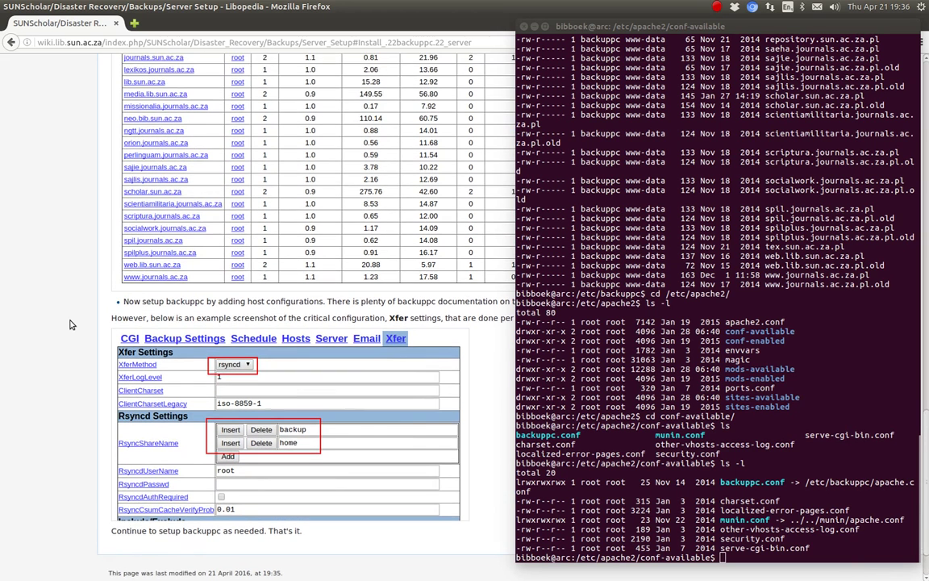
{"action": "scroll", "coordinate": [69, 324], "scroll_direction": "down", "scroll_amount": 3}
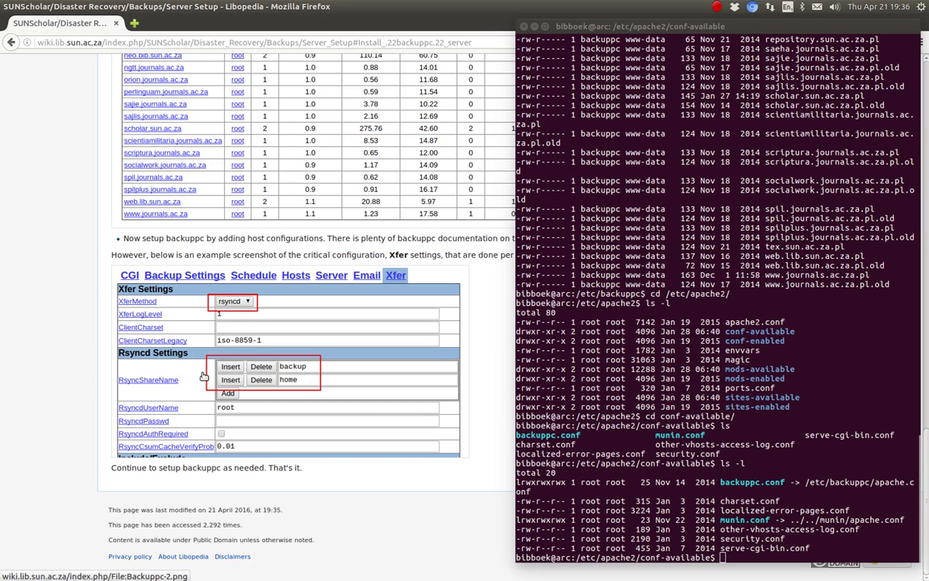
{"action": "scroll", "coordinate": [82, 365], "scroll_direction": "up", "scroll_amount": 8}
{"action": "scroll", "coordinate": [82, 365], "scroll_direction": "up", "scroll_amount": 18}
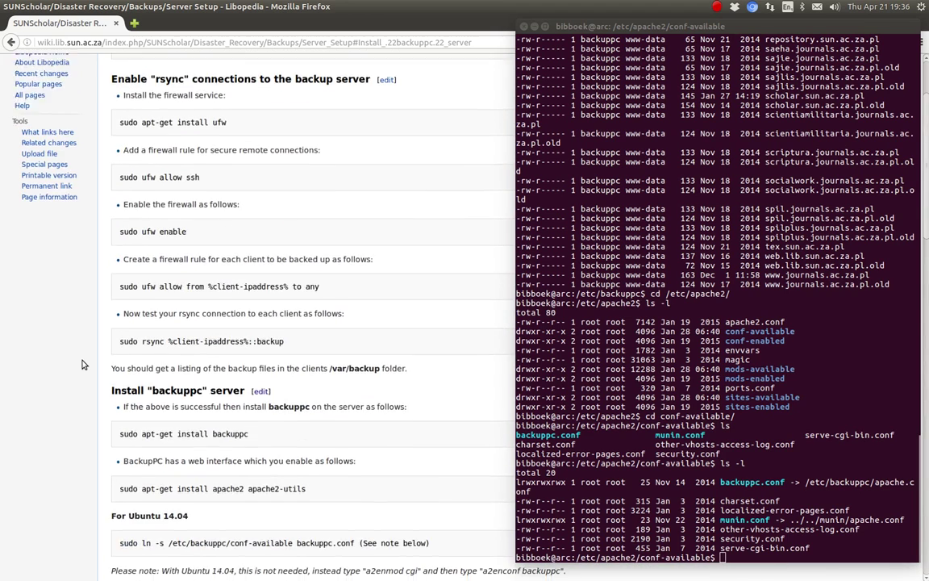
{"action": "scroll", "coordinate": [82, 364], "scroll_direction": "up", "scroll_amount": 3}
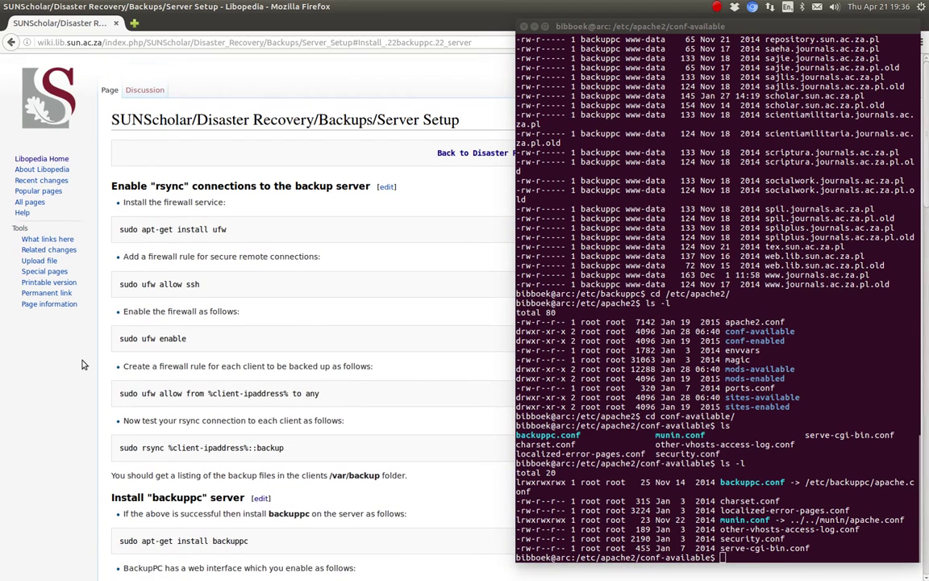
From the home directory, list the home rsync module on repository.sun.ac.za.
{"action": "left_click", "coordinate": [729, 387]}
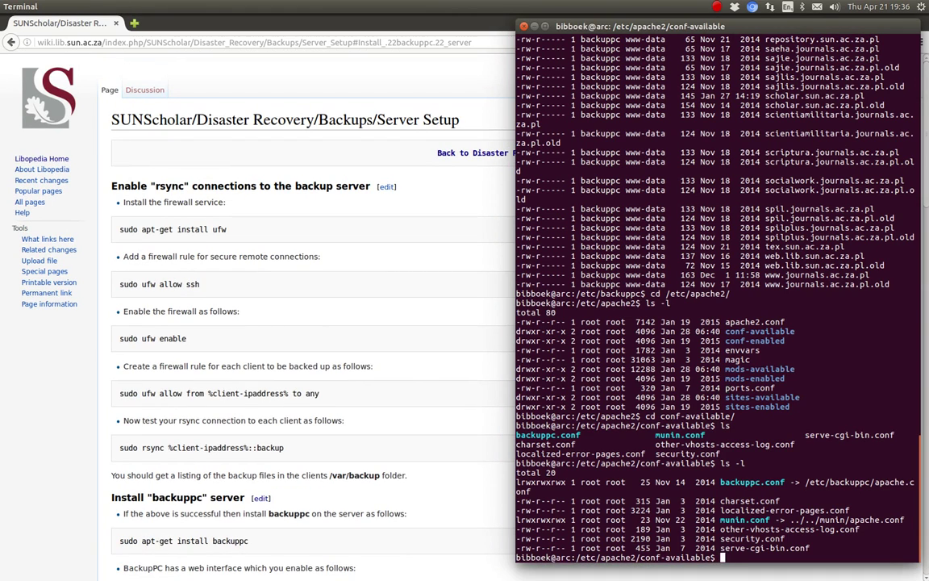
{"action": "type", "text": "cd"}
{"action": "key", "text": "Return"}
{"action": "type", "text": "rsync "}
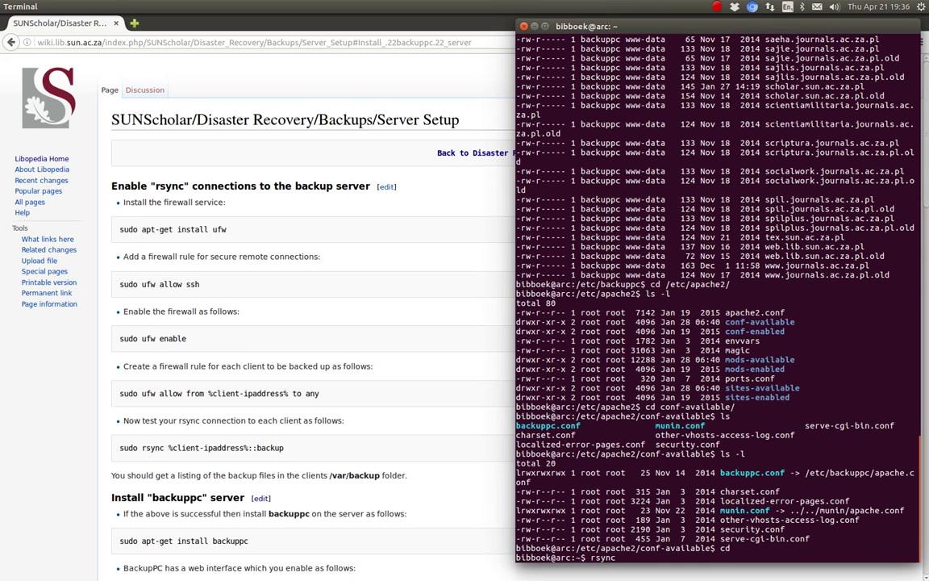
{"action": "type", "text": "repository.sun.ac.za::home"}
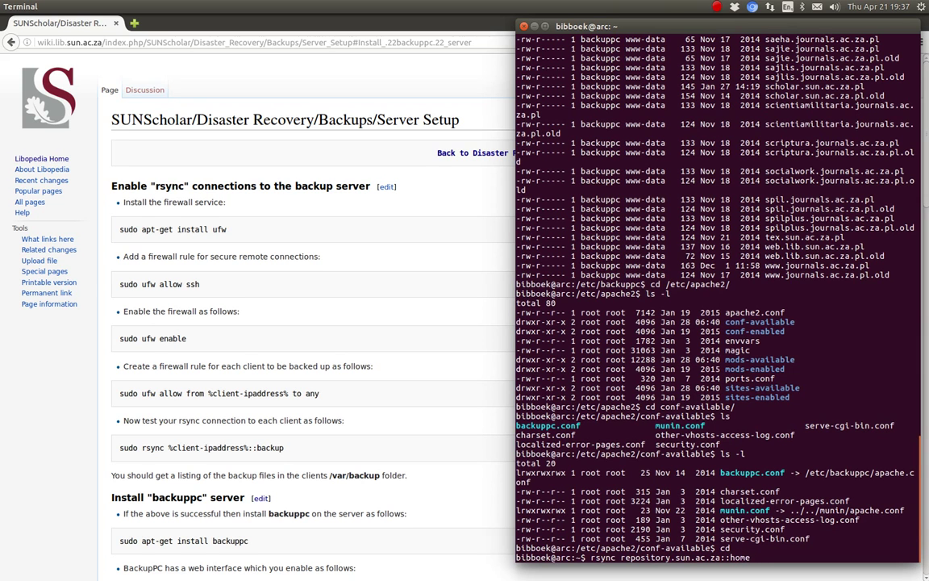
{"action": "key", "text": "Return"}
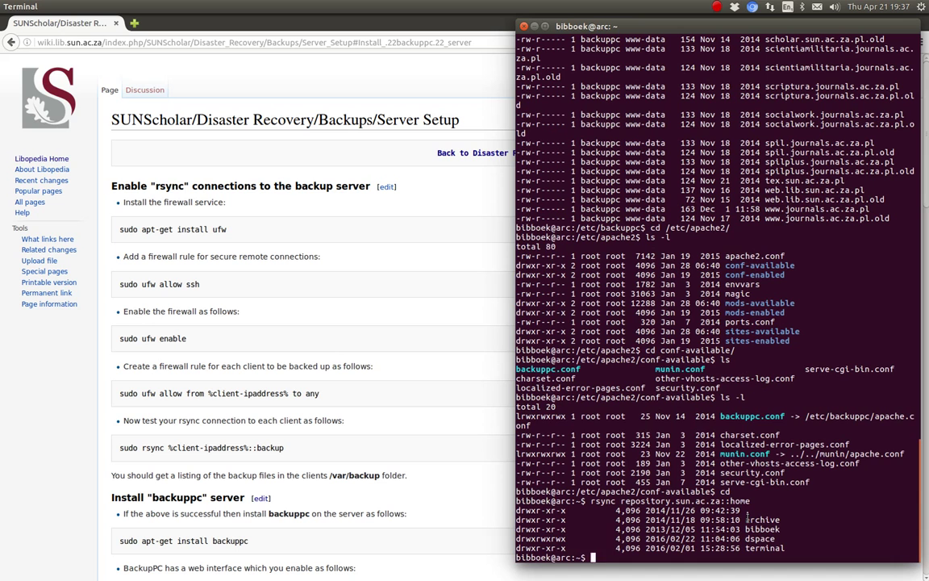
{"action": "left_click_drag", "start_coordinate": [911, 551], "coordinate": [517, 510]}
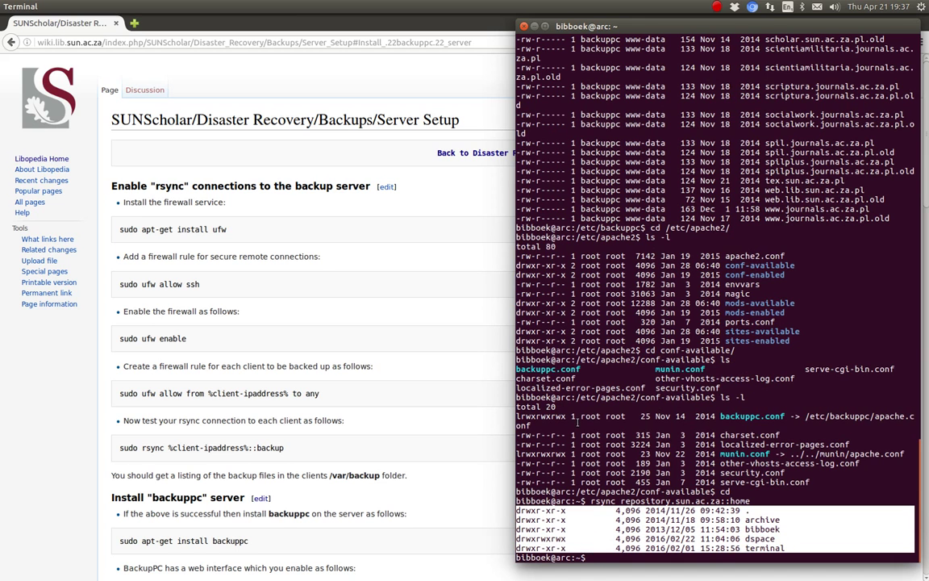
List the backup module instead and browse its daily dspace-db.sql, etc.tgz and installed-software backups.
{"action": "key", "text": "Up"}
{"action": "key", "text": "BackSpace"}
{"action": "key", "text": "BackSpace"}
{"action": "key", "text": "BackSpace"}
{"action": "key", "text": "BackSpace"}
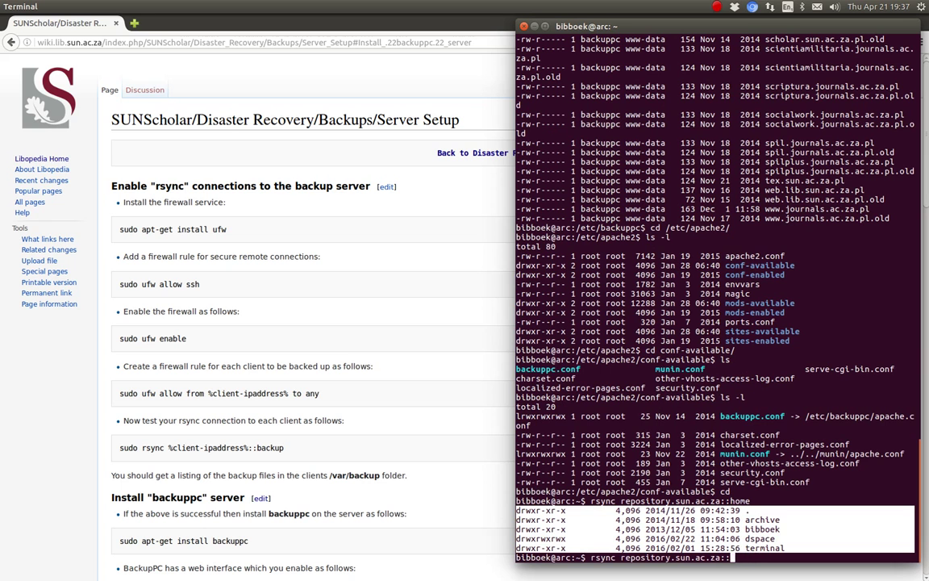
{"action": "type", "text": "backup"}
{"action": "key", "text": "Return"}
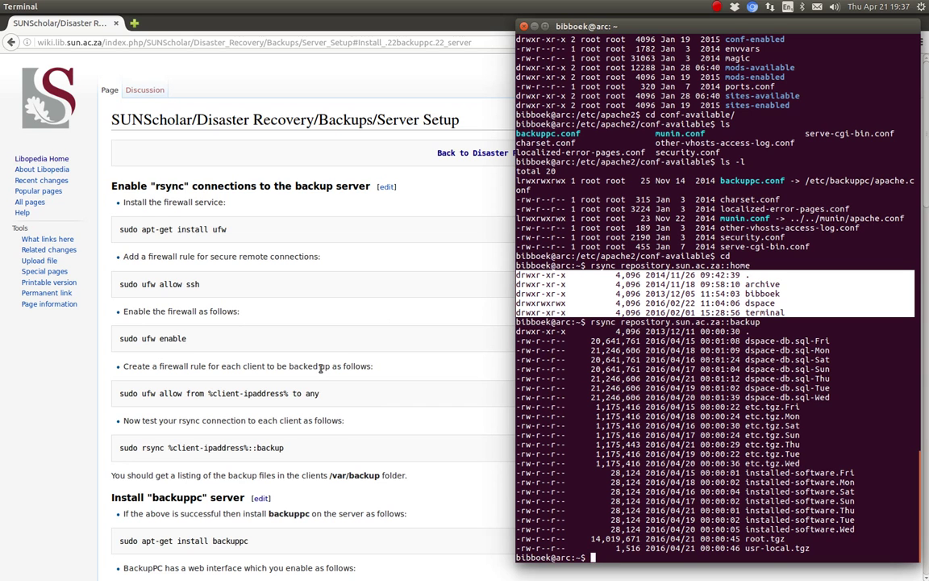
{"action": "scroll", "coordinate": [320, 368], "scroll_direction": "down", "scroll_amount": 3}
{"action": "scroll", "coordinate": [320, 369], "scroll_direction": "down", "scroll_amount": 7}
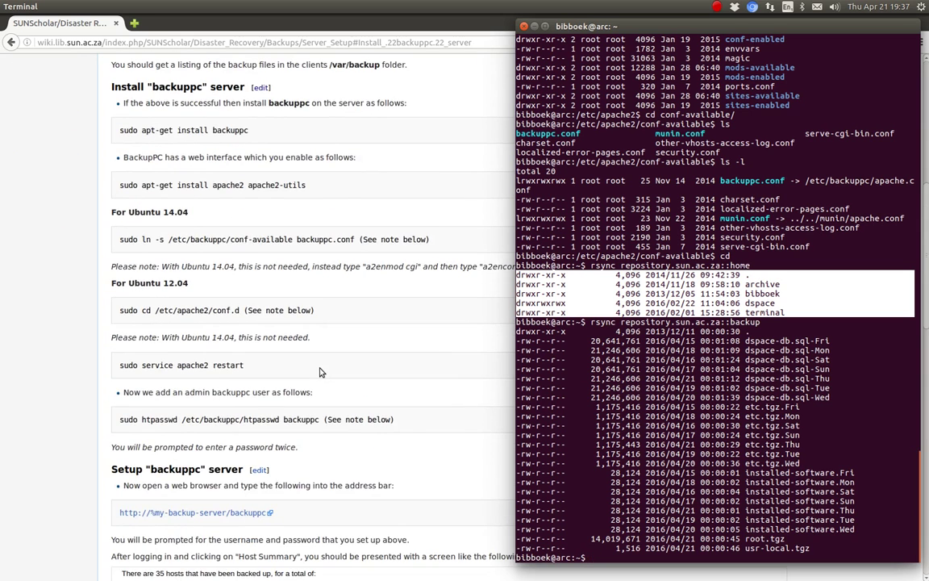
{"action": "scroll", "coordinate": [321, 374], "scroll_direction": "up", "scroll_amount": 6}
{"action": "scroll", "coordinate": [321, 371], "scroll_direction": "up", "scroll_amount": 5}
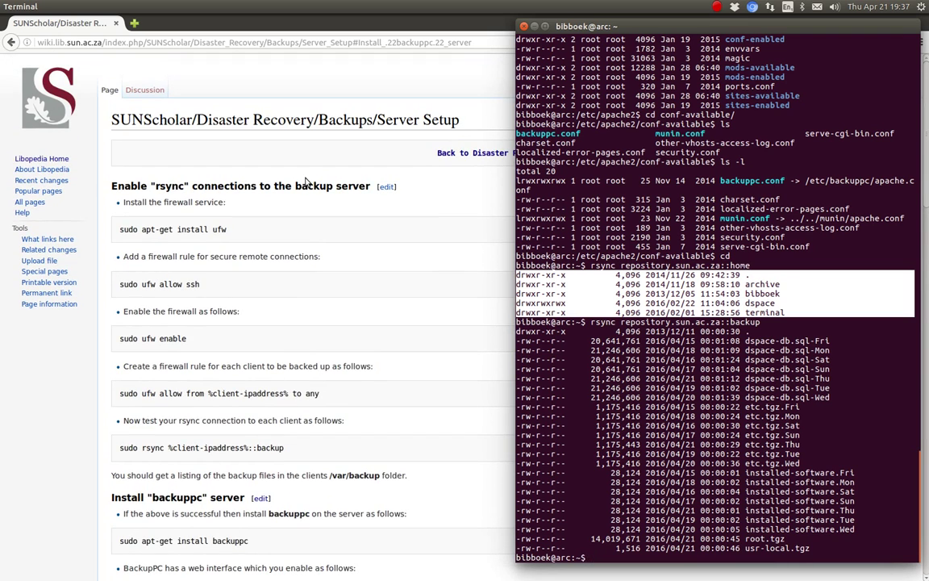
{"action": "scroll", "coordinate": [303, 345], "scroll_direction": "down", "scroll_amount": 13}
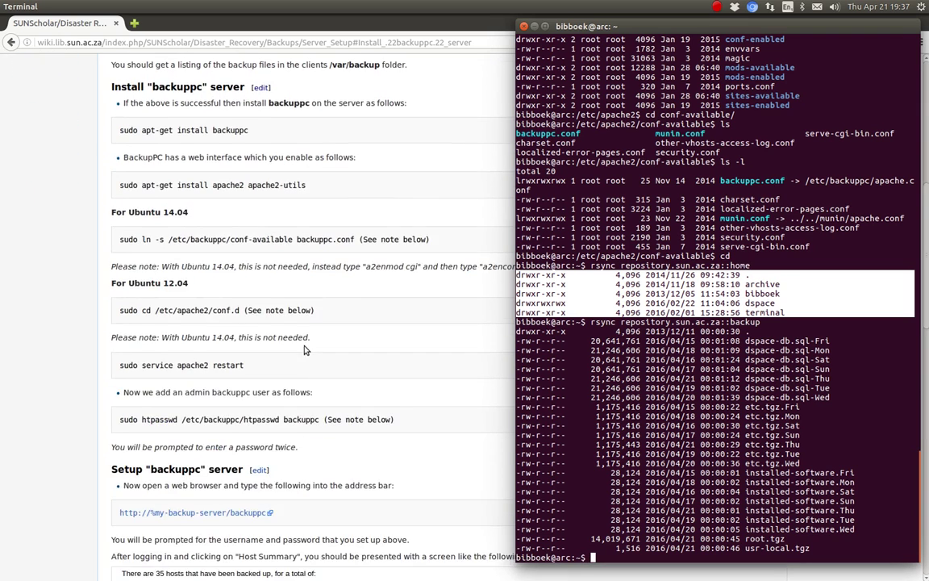
{"action": "scroll", "coordinate": [305, 348], "scroll_direction": "down", "scroll_amount": 5}
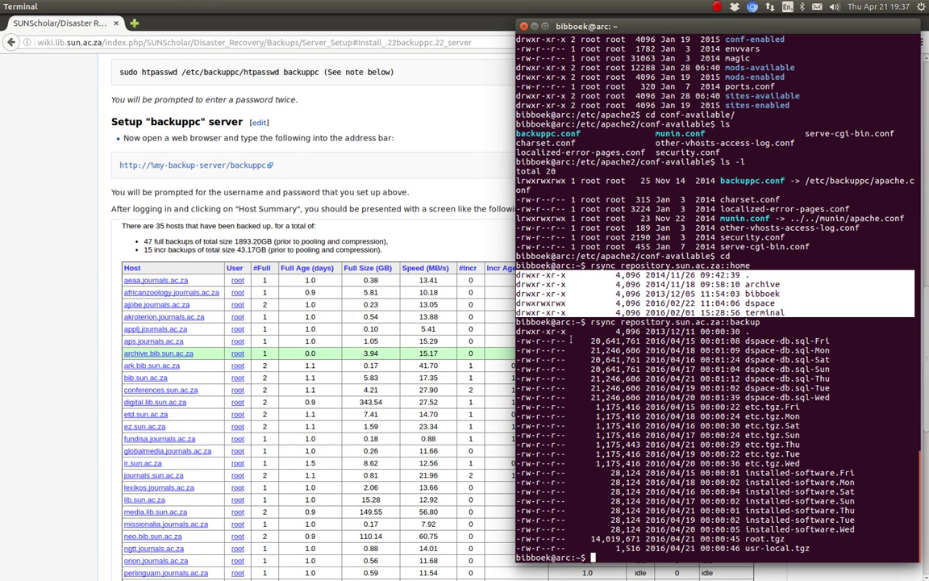
Minimize the terminal and load arc.bib.sun.ac.za/backuppc Server Status in a new Firefox tab.
{"action": "left_click", "coordinate": [538, 28]}
{"action": "left_click", "coordinate": [133, 26]}
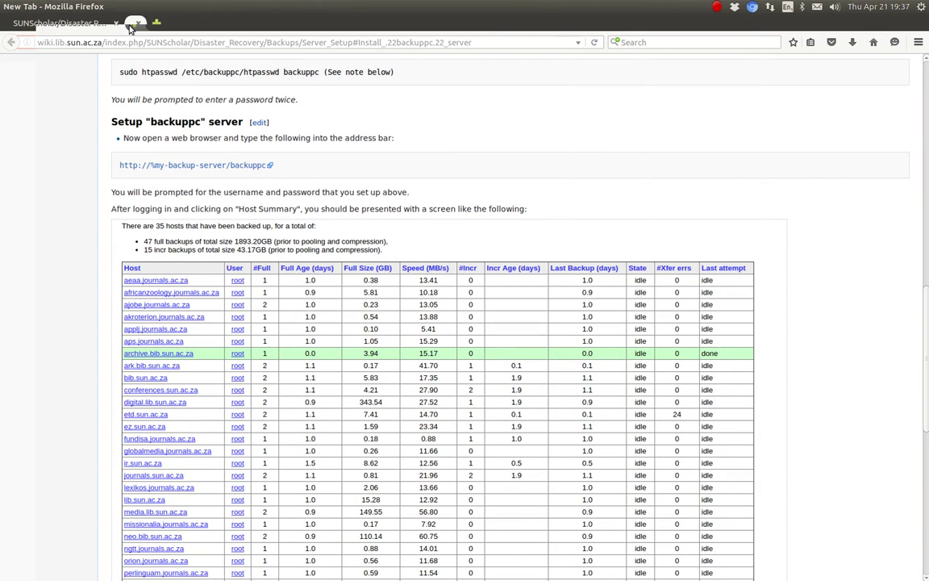
{"action": "type", "text": ";For Ubuntu 12.04sudo cd /etc/apache2/conf.d (See note below)''Please note: With Ubuntu 14.04, this is not needed.''"}
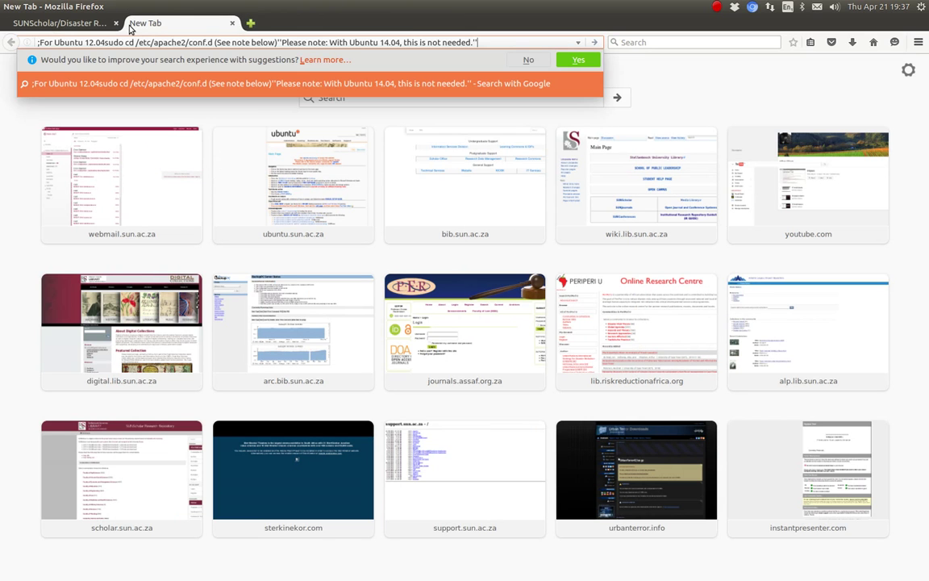
{"action": "key", "text": "ctrl+z"}
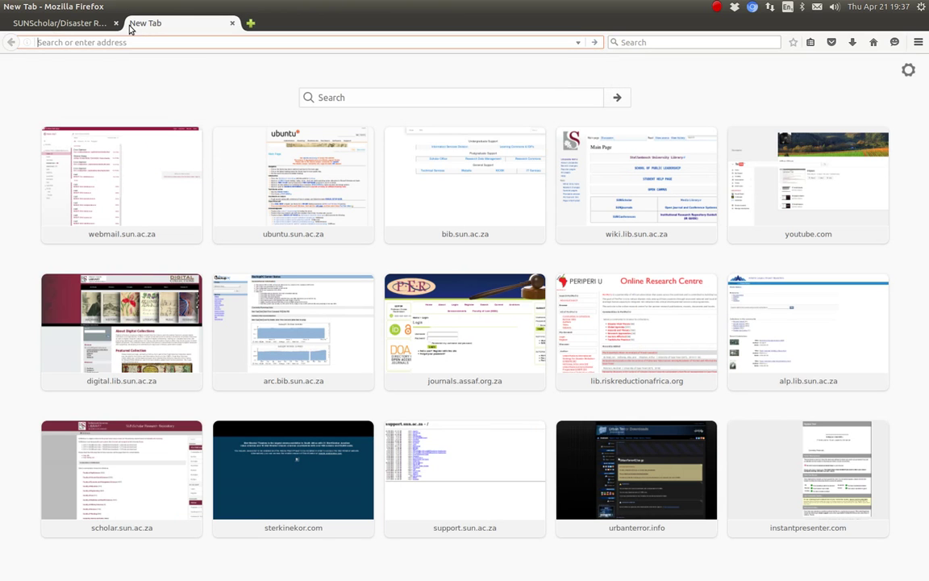
{"action": "type", "text": "https"}
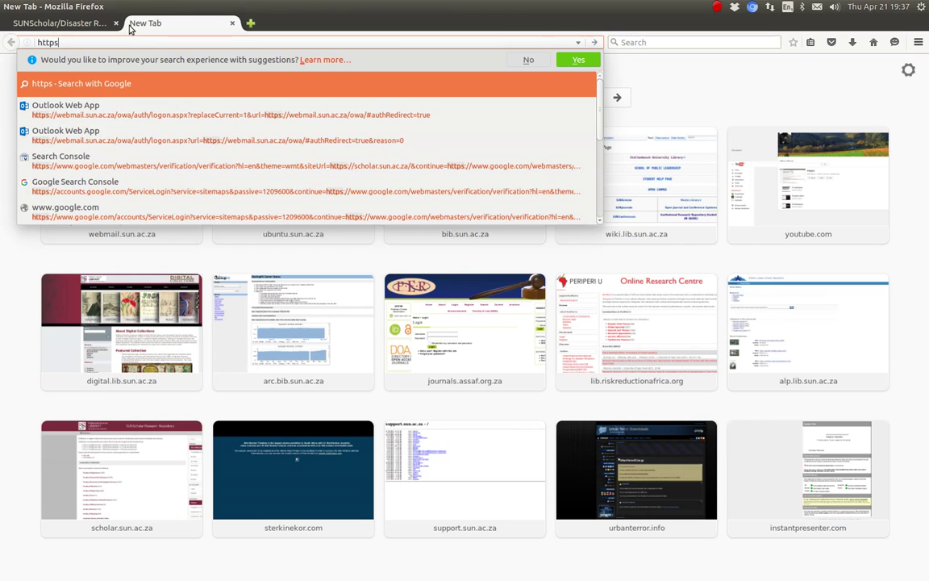
{"action": "type", "text": "://a"}
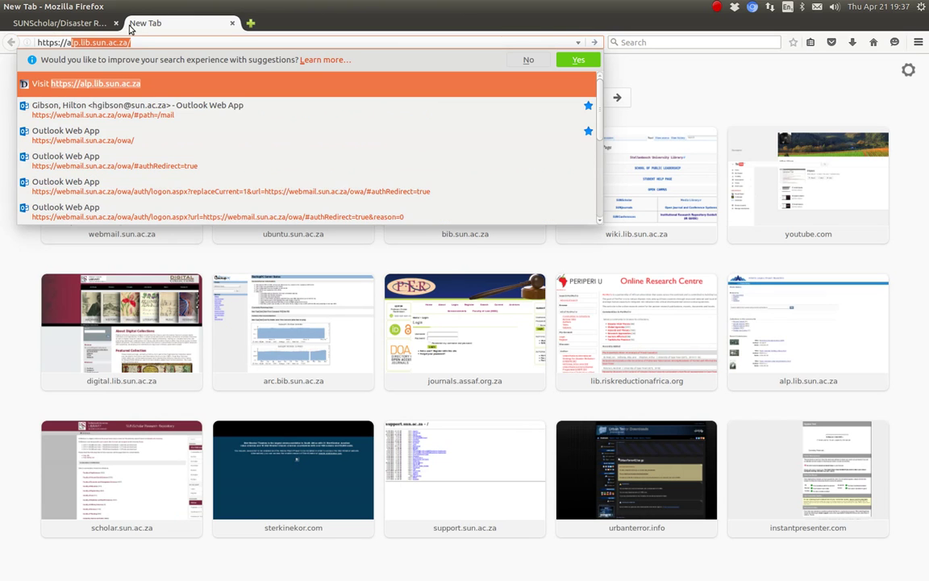
{"action": "type", "text": "rc"}
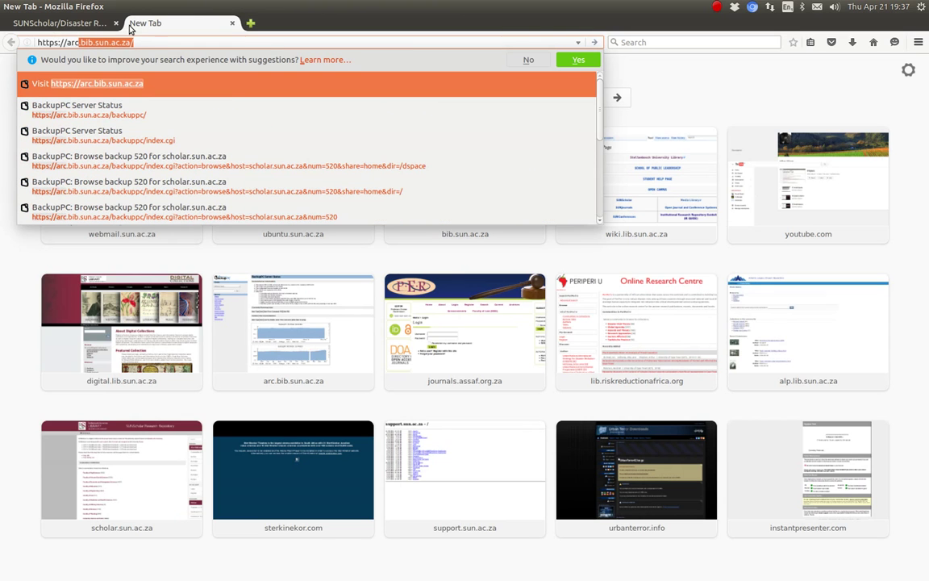
{"action": "left_click", "coordinate": [90, 105]}
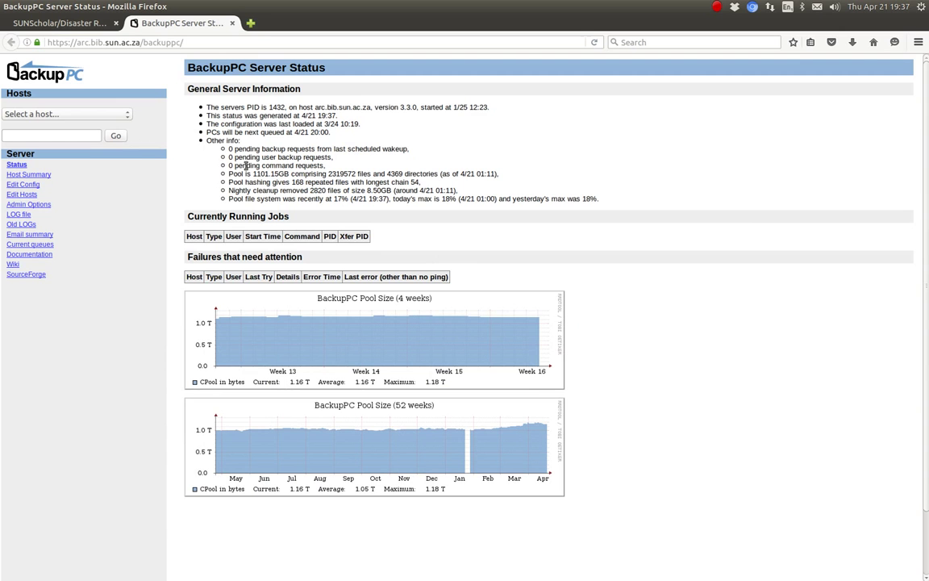
Show the Xfer settings in host scholar.sun.ac.za's Edit Config, where rsyncd is the method.
{"action": "left_click", "coordinate": [50, 115]}
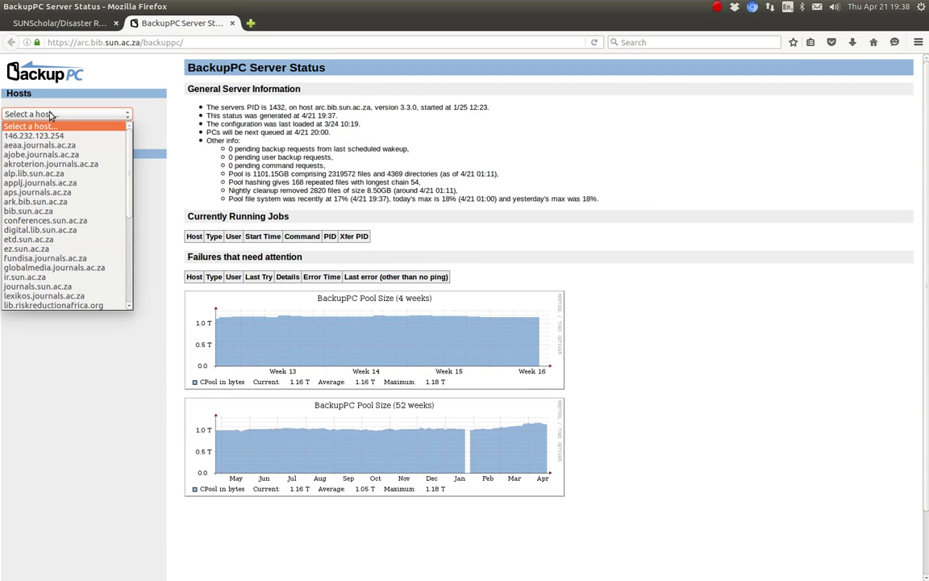
{"action": "scroll", "coordinate": [60, 238], "scroll_direction": "down", "scroll_amount": 3}
{"action": "scroll", "coordinate": [62, 239], "scroll_direction": "down", "scroll_amount": 2}
{"action": "left_click", "coordinate": [60, 280]}
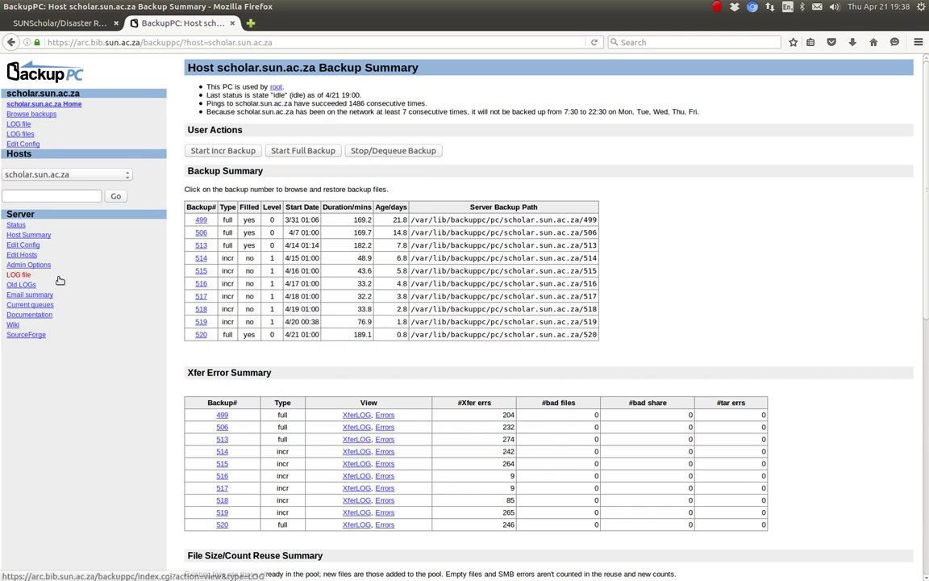
{"action": "left_click", "coordinate": [23, 144]}
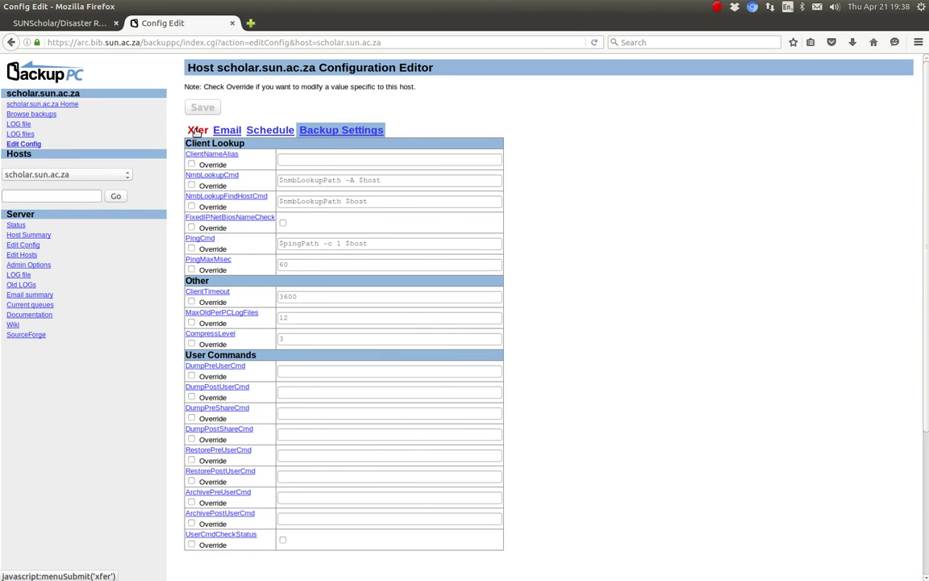
{"action": "left_click", "coordinate": [197, 130]}
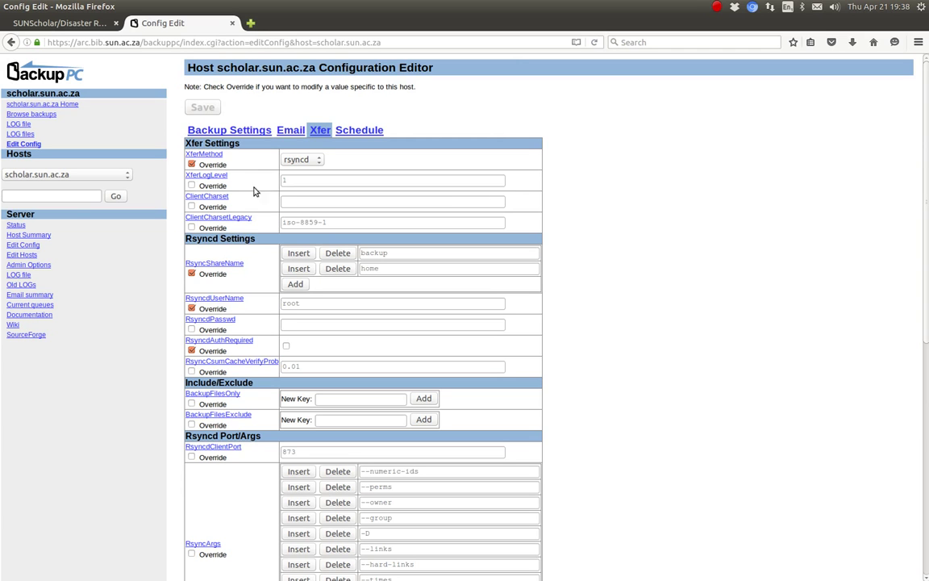
Reach the editable Hosts list via the main Configuration Editor's Host Summary and Edit Hosts.
{"action": "left_click", "coordinate": [22, 244]}
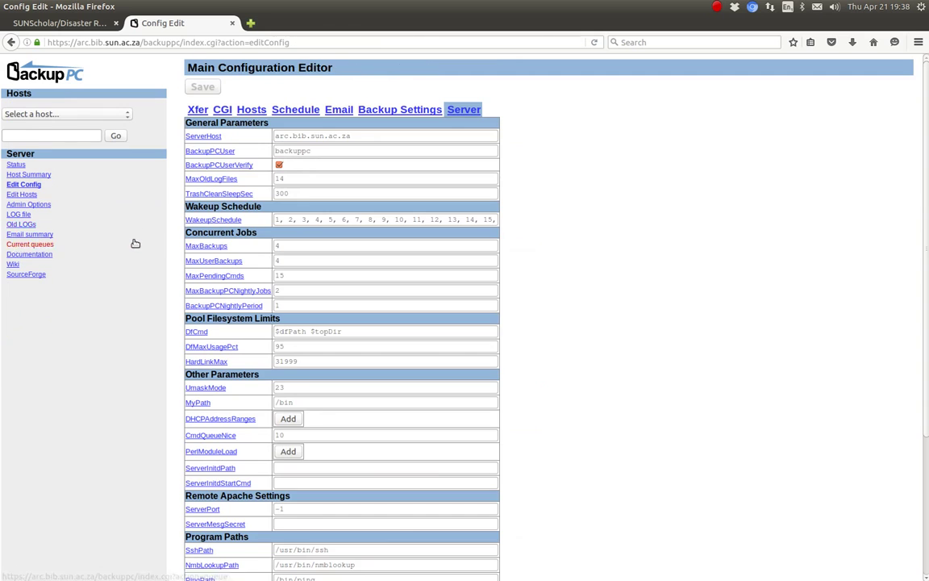
{"action": "left_click", "coordinate": [22, 175]}
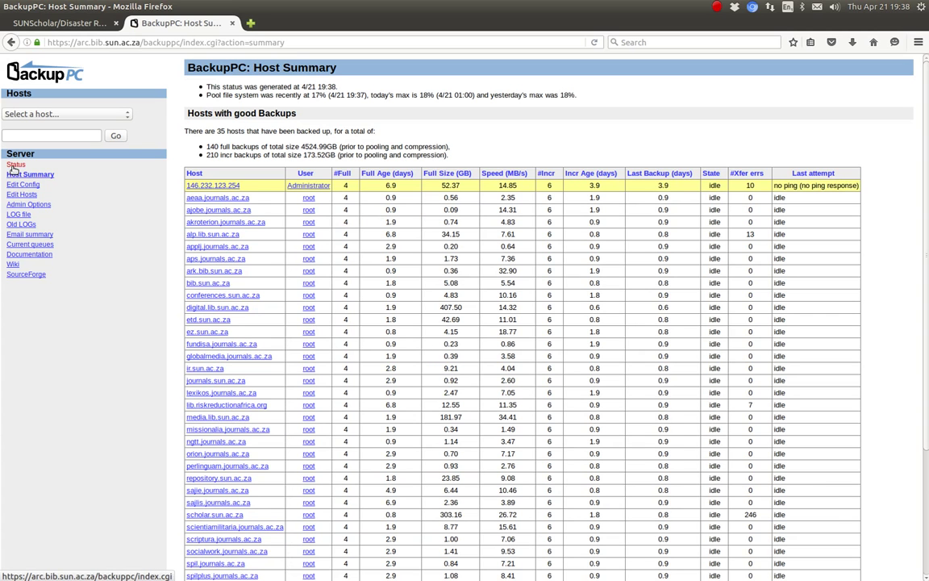
{"action": "left_click", "coordinate": [23, 194]}
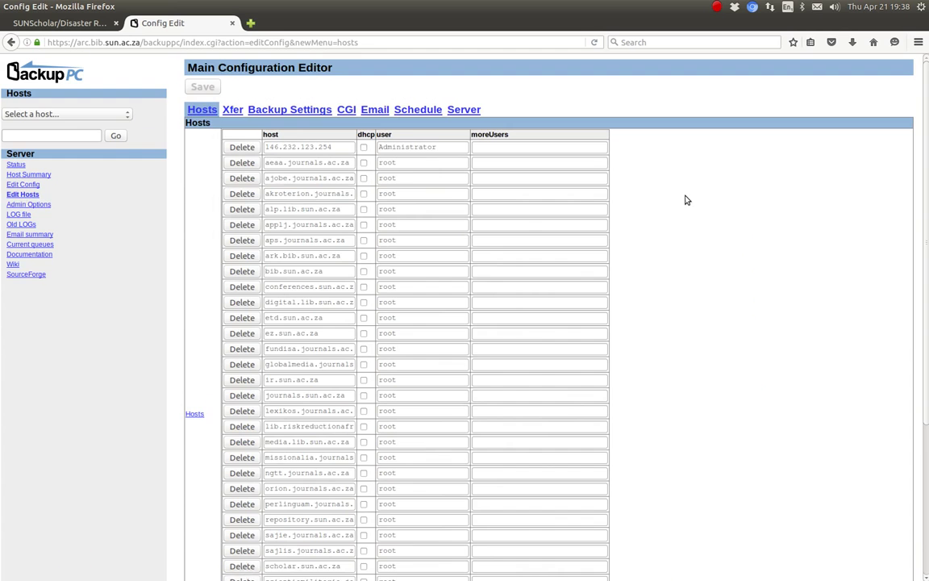
{"action": "scroll", "coordinate": [685, 199], "scroll_direction": "down", "scroll_amount": 5}
Add a test host row named gjgkjfglkjdflk, then return to Status without saving.
{"action": "left_click", "coordinate": [235, 488]}
{"action": "scroll", "coordinate": [460, 346], "scroll_direction": "down", "scroll_amount": 10}
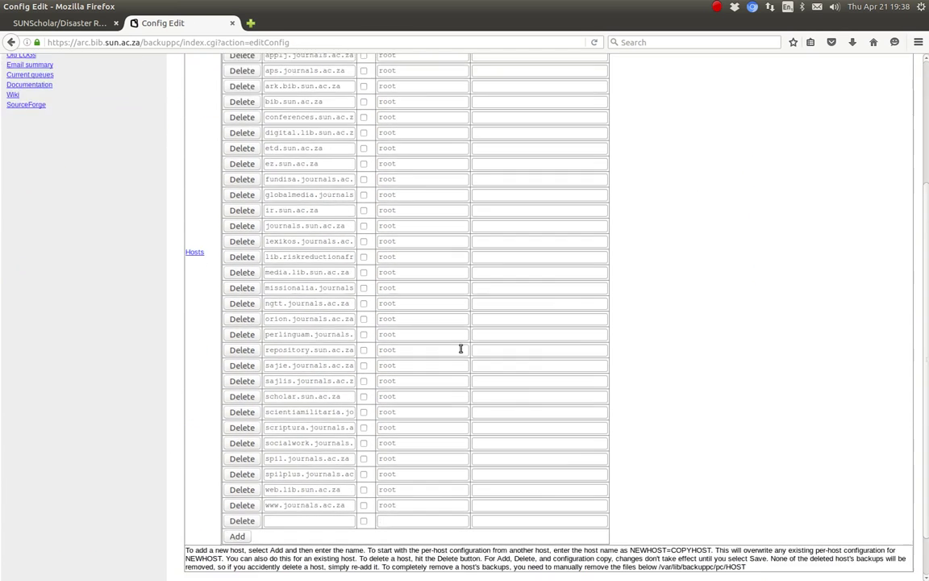
{"action": "left_click", "coordinate": [281, 472]}
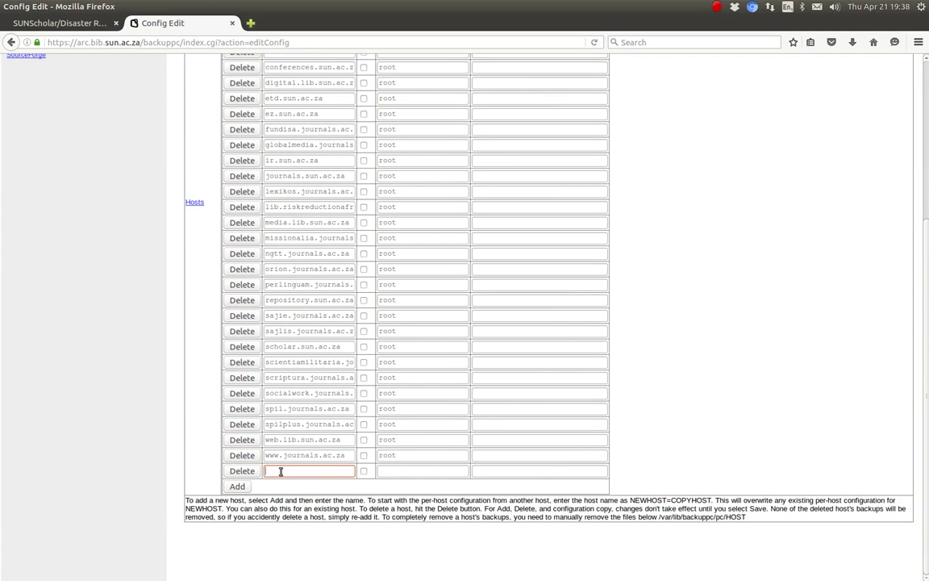
{"action": "type", "text": "gjgkjfglkjdflk"}
{"action": "left_click", "coordinate": [381, 468]}
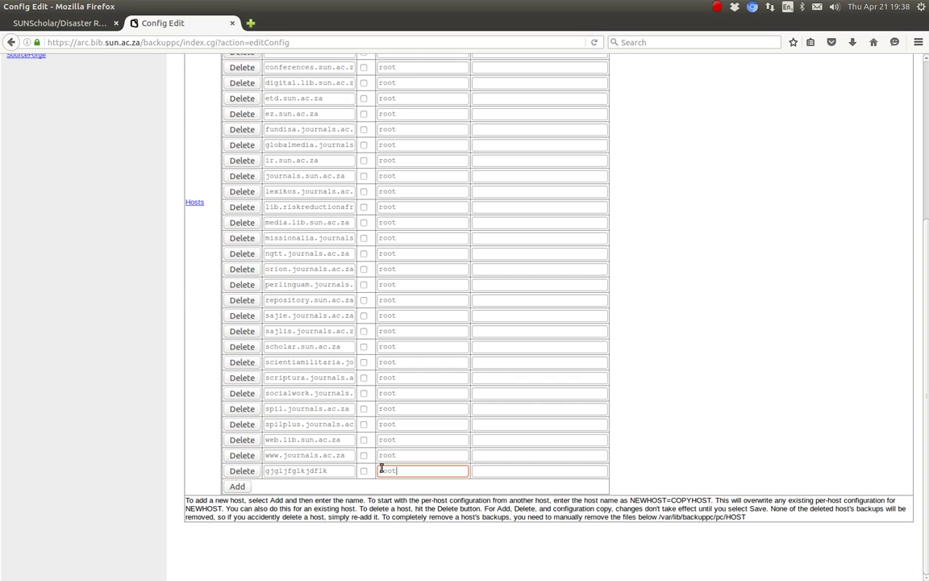
{"action": "scroll", "coordinate": [49, 310], "scroll_direction": "up", "scroll_amount": 5}
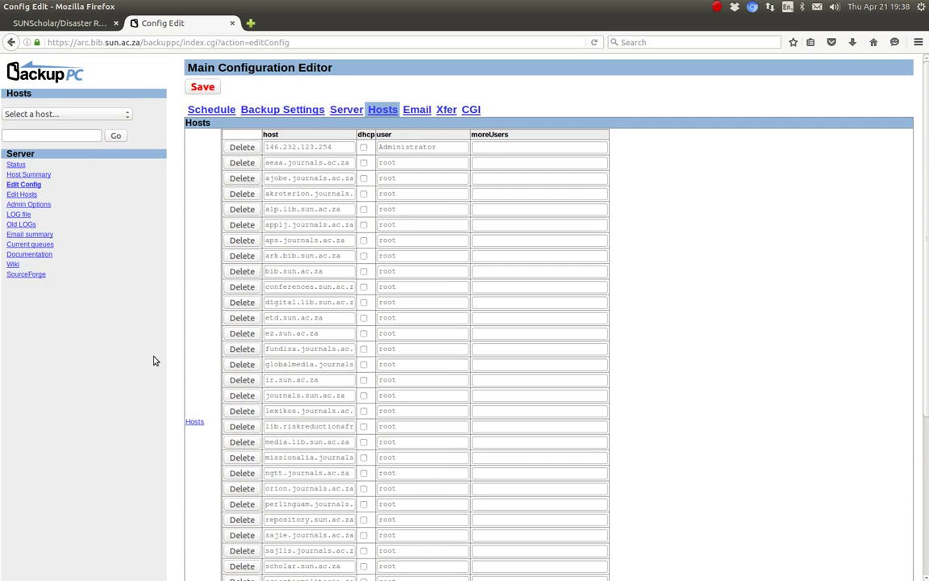
{"action": "scroll", "coordinate": [444, 259], "scroll_direction": "down", "scroll_amount": 5}
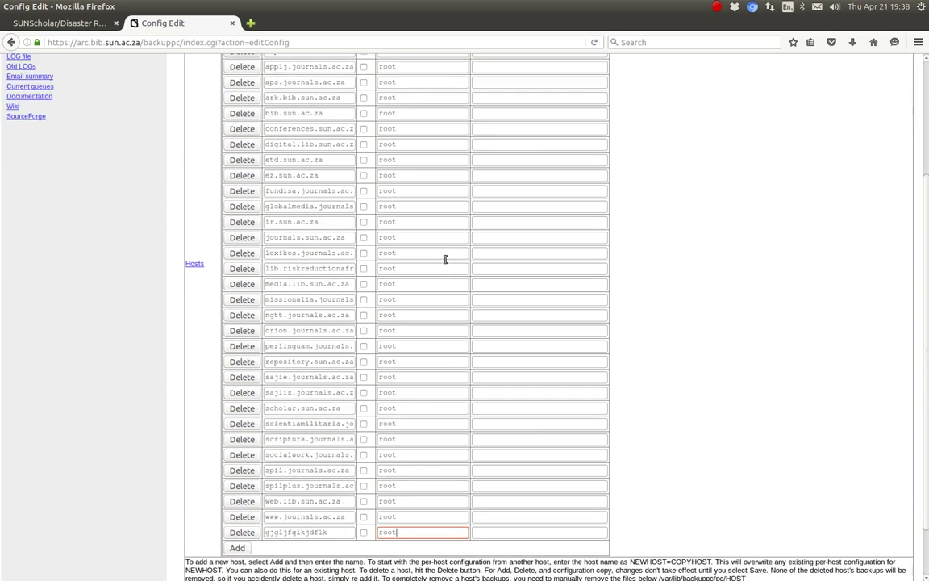
{"action": "scroll", "coordinate": [445, 259], "scroll_direction": "up", "scroll_amount": 5}
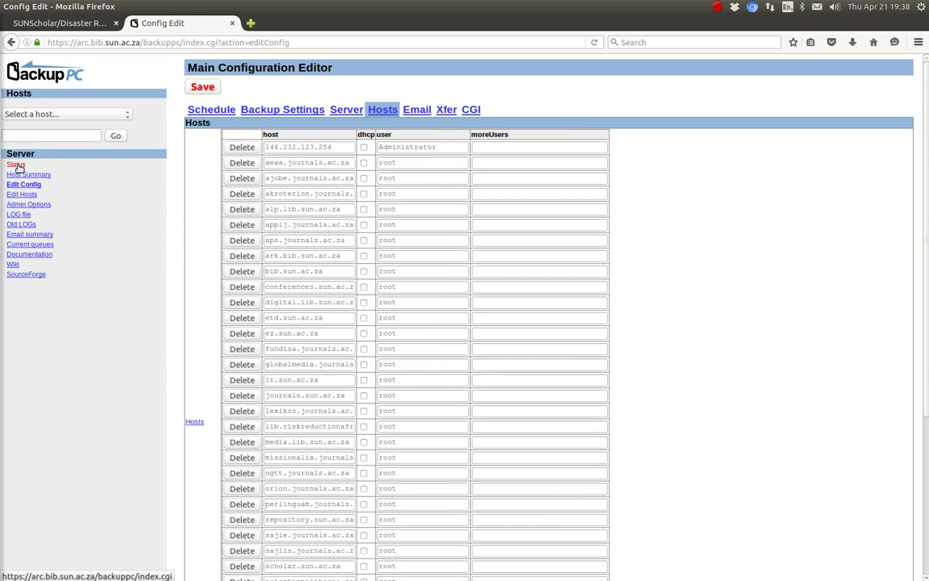
{"action": "left_click", "coordinate": [17, 165]}
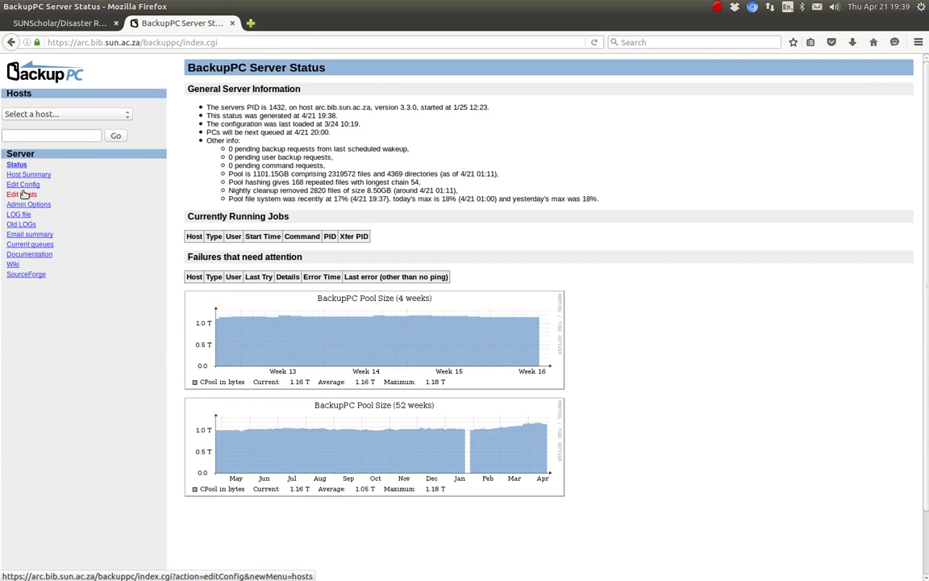
{"action": "left_click", "coordinate": [32, 194]}
{"action": "scroll", "coordinate": [93, 199], "scroll_direction": "down", "scroll_amount": 10}
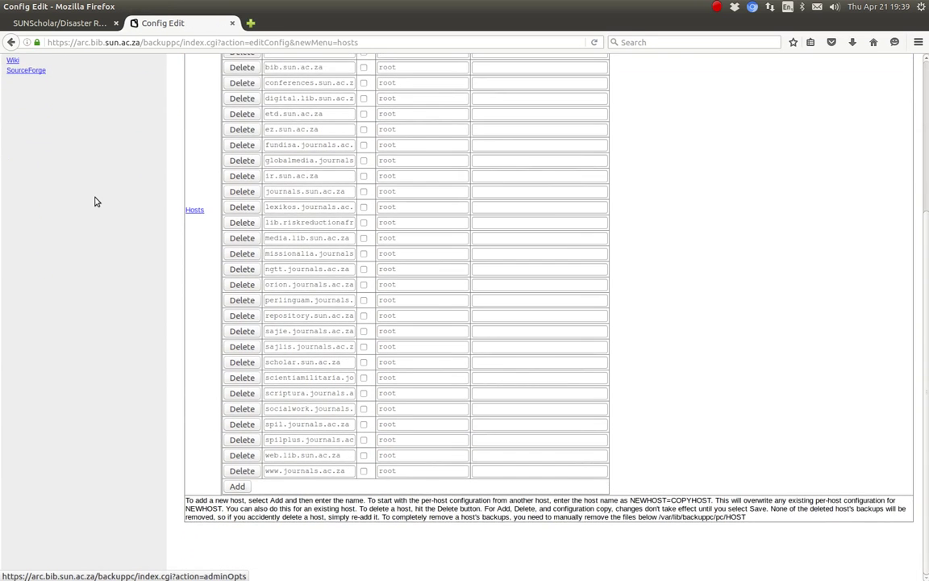
{"action": "scroll", "coordinate": [93, 201], "scroll_direction": "up", "scroll_amount": 10}
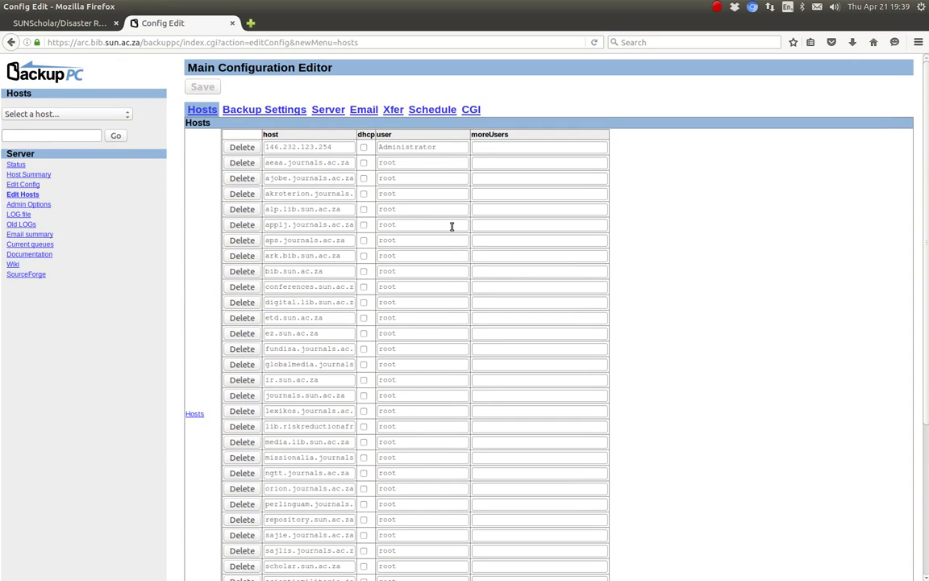
{"action": "scroll", "coordinate": [453, 226], "scroll_direction": "down", "scroll_amount": 5}
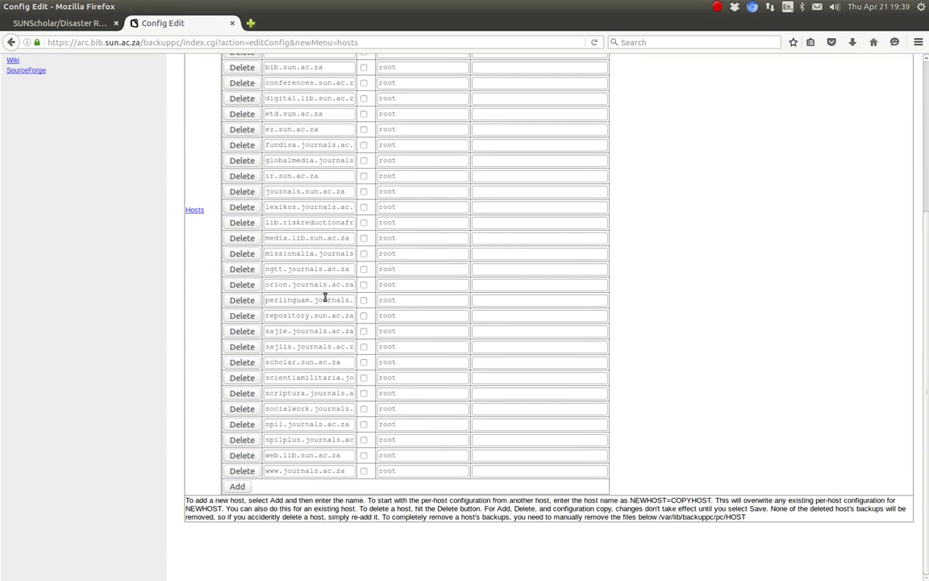
{"action": "left_click", "coordinate": [236, 487]}
{"action": "scroll", "coordinate": [311, 348], "scroll_direction": "down", "scroll_amount": 5}
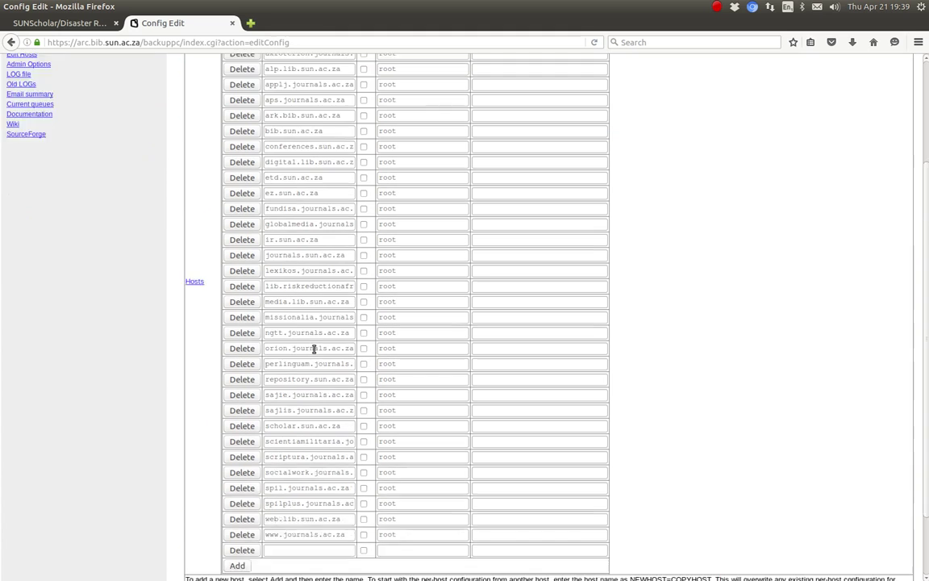
{"action": "left_click", "coordinate": [275, 472]}
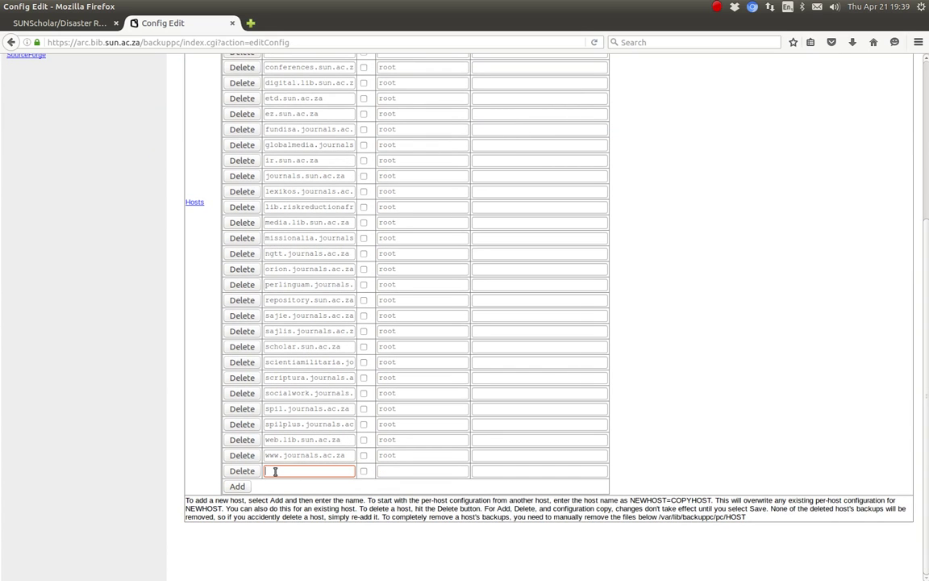
{"action": "type", "text": "lib.lib-"}
{"action": "left_click", "coordinate": [386, 472]}
{"action": "left_click", "coordinate": [307, 469]}
{"action": "scroll", "coordinate": [468, 331], "scroll_direction": "up", "scroll_amount": 5}
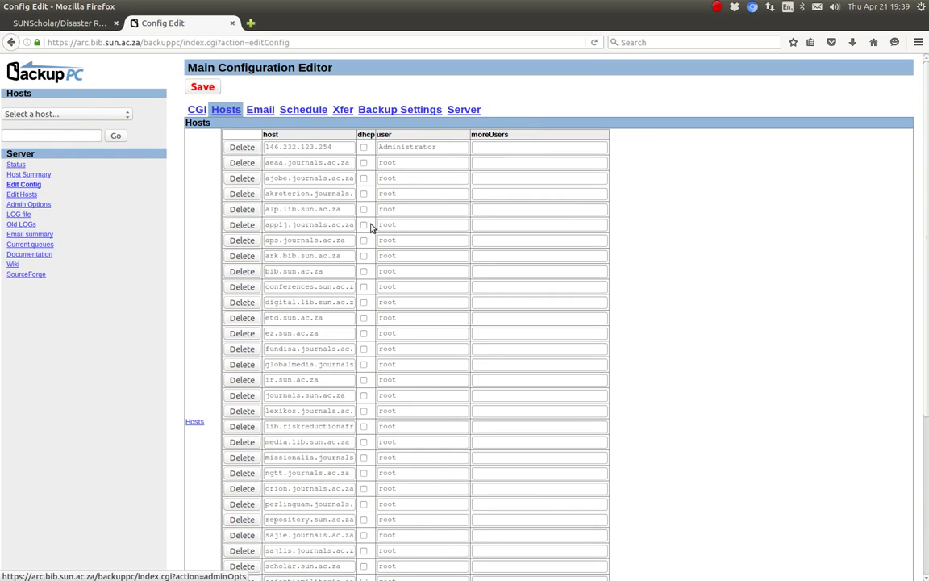
{"action": "scroll", "coordinate": [446, 234], "scroll_direction": "down", "scroll_amount": 4}
{"action": "scroll", "coordinate": [446, 233], "scroll_direction": "up", "scroll_amount": 5}
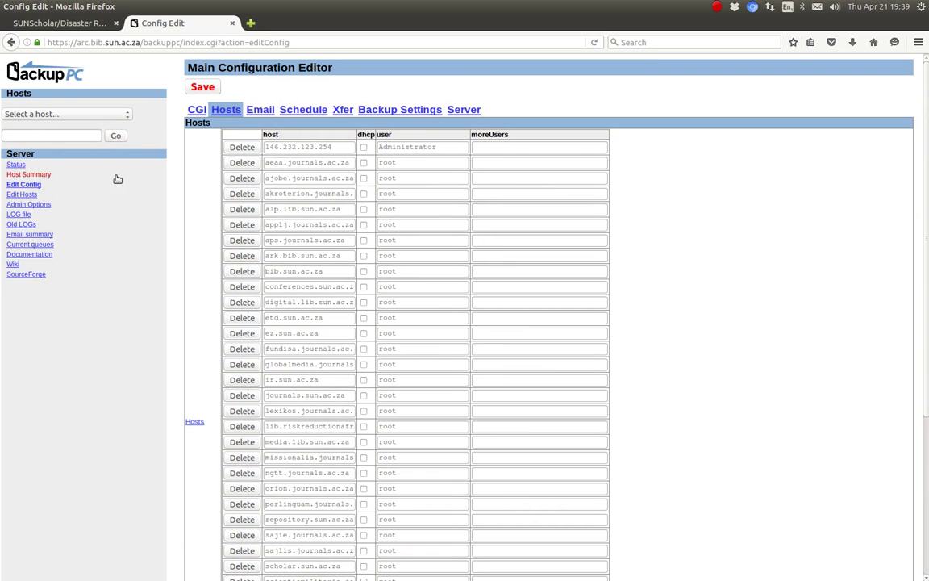
{"action": "left_click", "coordinate": [23, 164]}
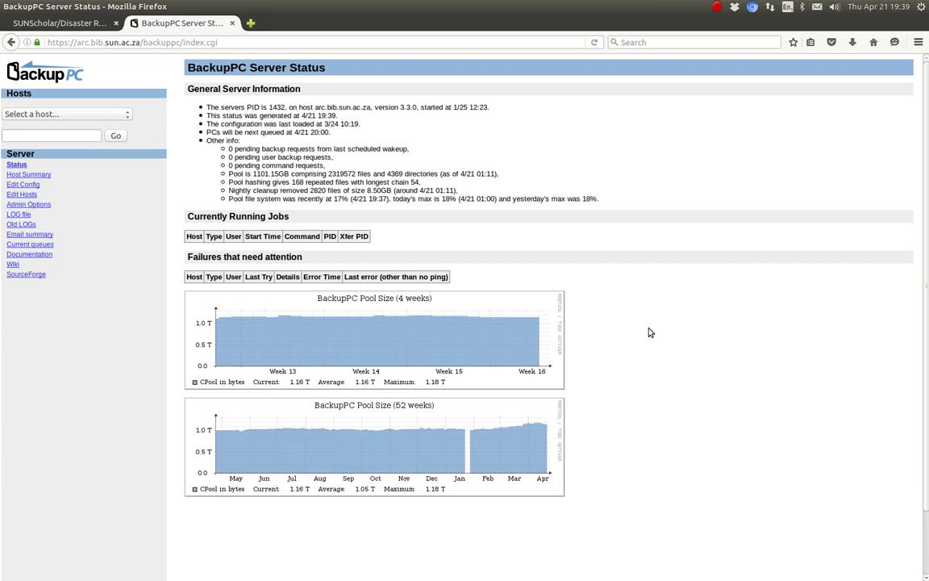
{"action": "scroll", "coordinate": [660, 344], "scroll_direction": "down", "scroll_amount": 2}
{"action": "scroll", "coordinate": [660, 344], "scroll_direction": "up", "scroll_amount": 2}
Close the BackupPC server status tab and scroll through the Server Setup wiki page.
{"action": "middle_click", "coordinate": [209, 21]}
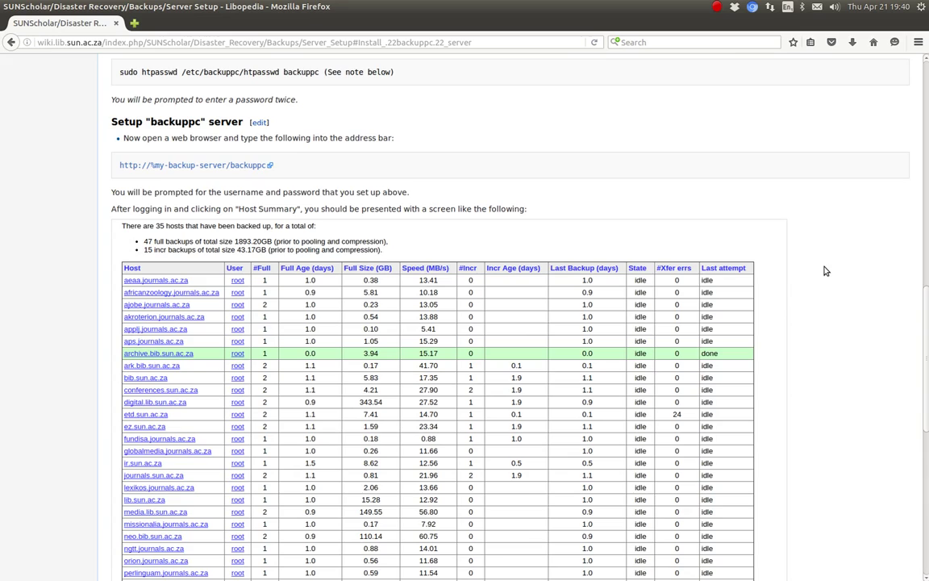
{"action": "scroll", "coordinate": [824, 271], "scroll_direction": "up", "scroll_amount": 15}
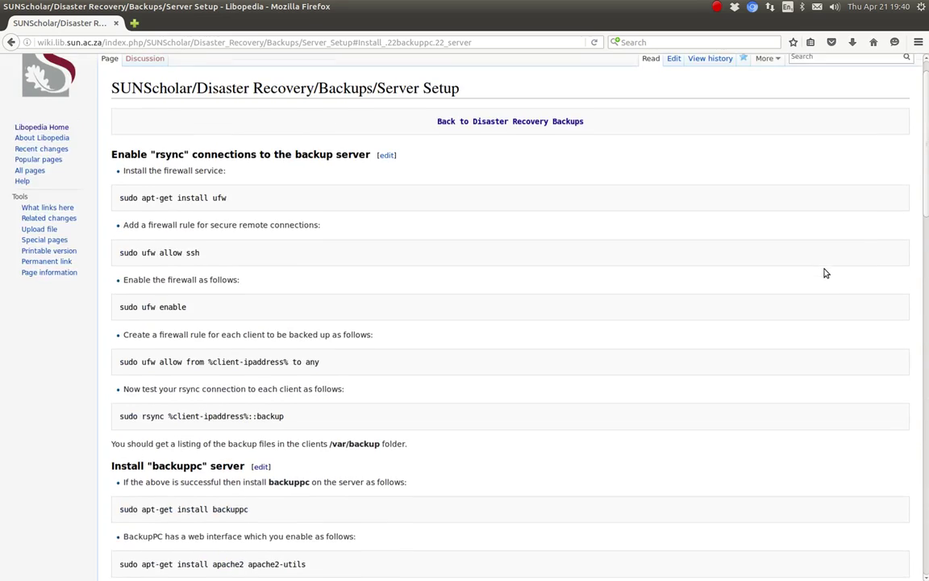
{"action": "scroll", "coordinate": [824, 272], "scroll_direction": "down", "scroll_amount": 10}
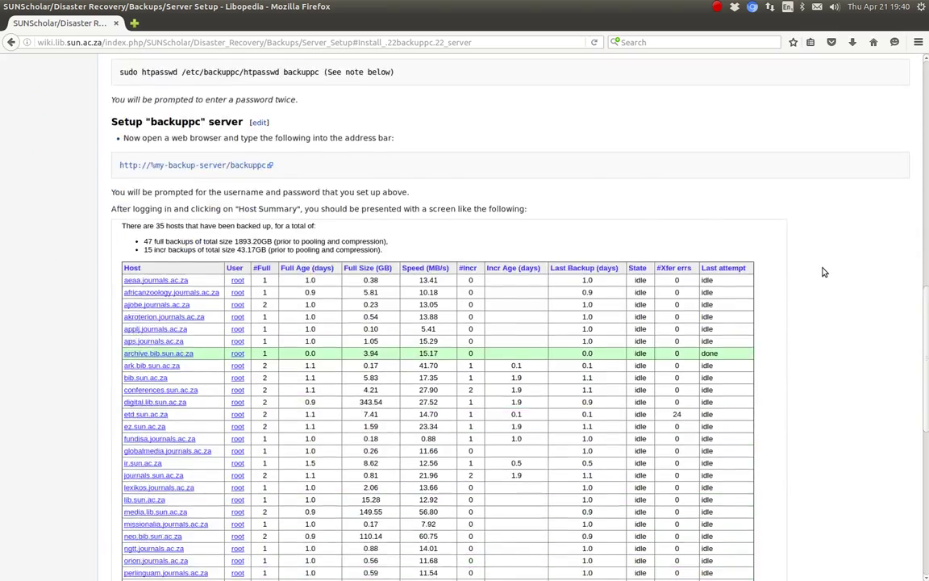
{"action": "scroll", "coordinate": [824, 272], "scroll_direction": "down", "scroll_amount": 5}
{"action": "scroll", "coordinate": [824, 271], "scroll_direction": "down", "scroll_amount": 9}
{"action": "scroll", "coordinate": [824, 272], "scroll_direction": "up", "scroll_amount": 16}
{"action": "scroll", "coordinate": [824, 273], "scroll_direction": "up", "scroll_amount": 15}
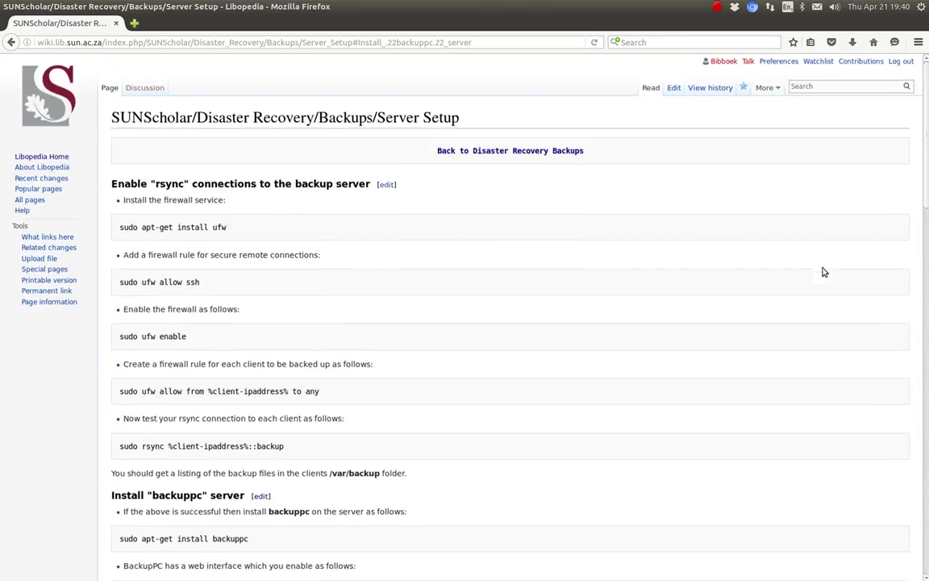
Follow 'Back to Disaster Recovery Backups' and scroll through its diagram, methodology and references.
{"action": "left_click", "coordinate": [475, 153]}
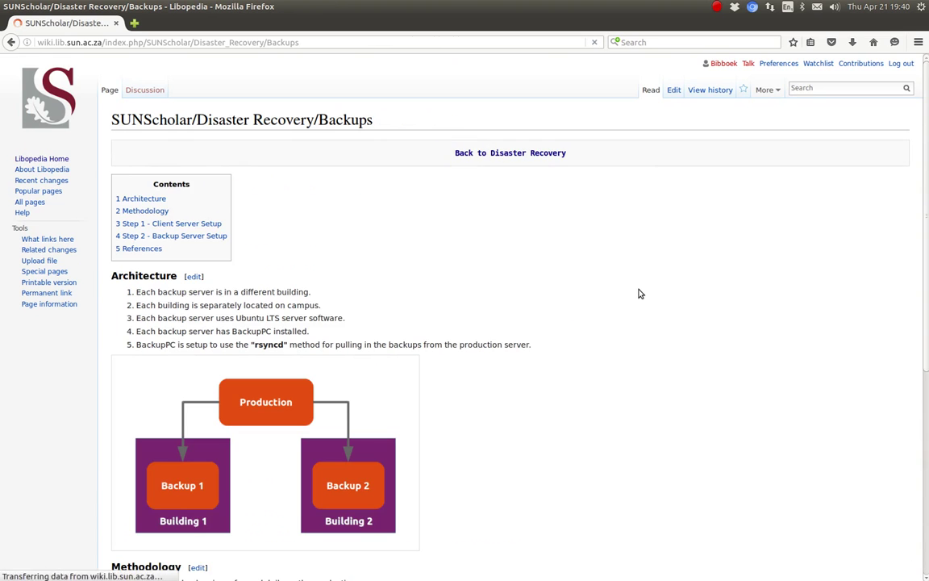
{"action": "scroll", "coordinate": [639, 293], "scroll_direction": "down", "scroll_amount": 6}
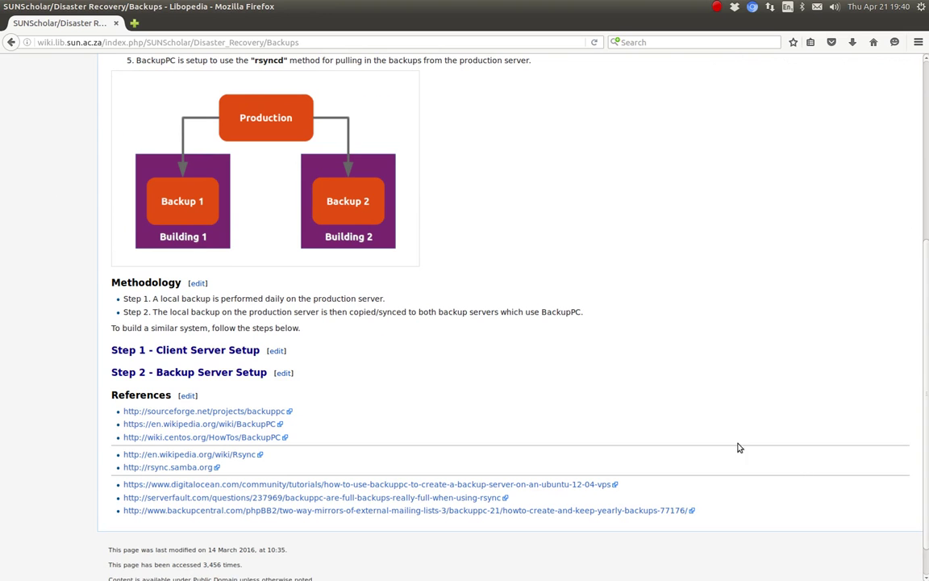
{"action": "scroll", "coordinate": [795, 460], "scroll_direction": "up", "scroll_amount": 1}
{"action": "scroll", "coordinate": [794, 459], "scroll_direction": "down", "scroll_amount": 2}
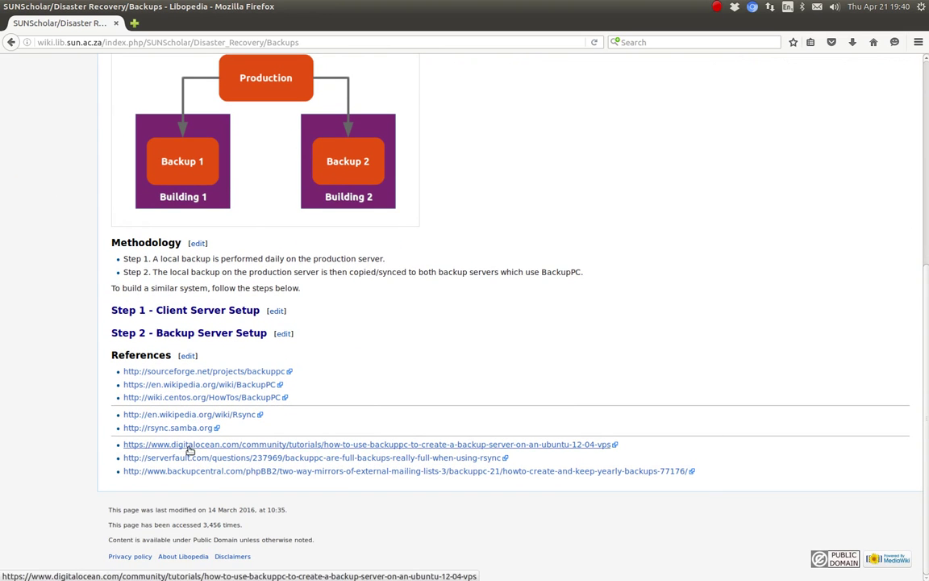
{"action": "scroll", "coordinate": [799, 345], "scroll_direction": "up", "scroll_amount": 6}
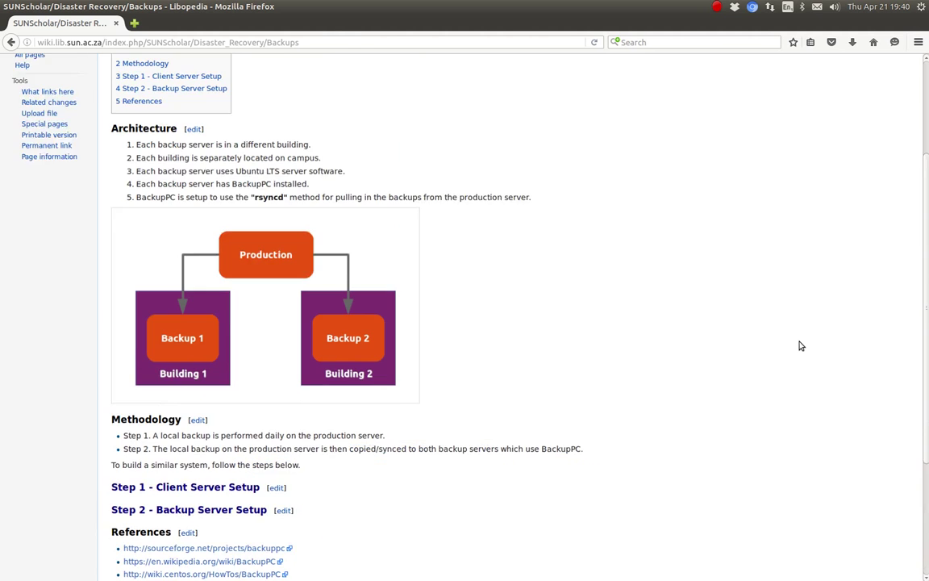
Follow 'Back to Disaster Recovery' and scroll down through its Server Backup Strategies section.
{"action": "left_click", "coordinate": [510, 154]}
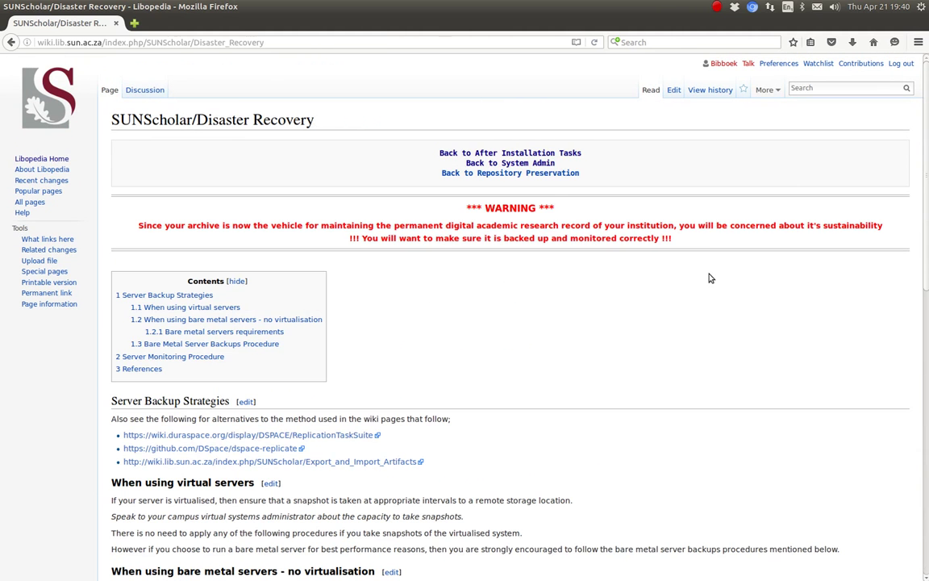
{"action": "scroll", "coordinate": [710, 279], "scroll_direction": "down", "scroll_amount": 8}
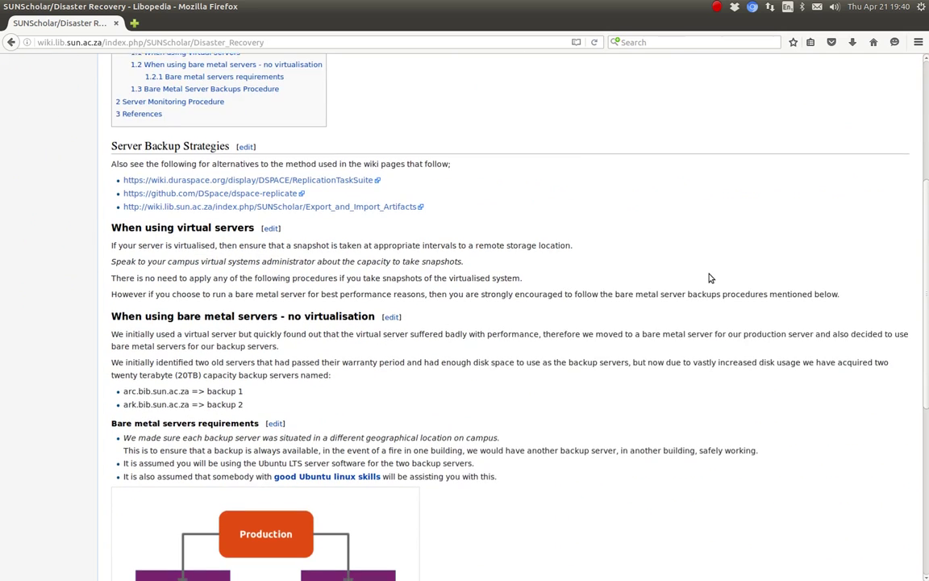
{"action": "scroll", "coordinate": [709, 278], "scroll_direction": "down", "scroll_amount": 3}
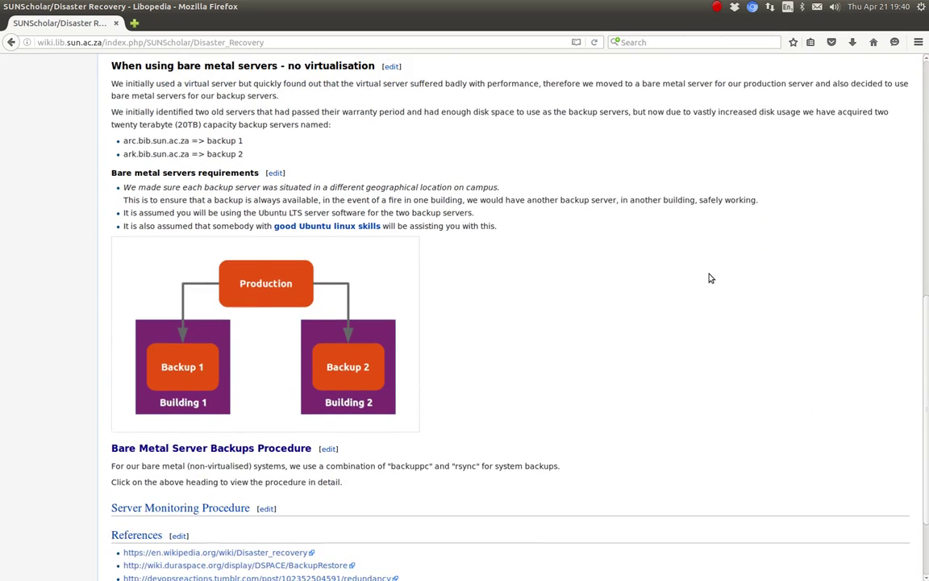
{"action": "scroll", "coordinate": [710, 278], "scroll_direction": "down", "scroll_amount": 3}
{"action": "scroll", "coordinate": [710, 278], "scroll_direction": "up", "scroll_amount": 12}
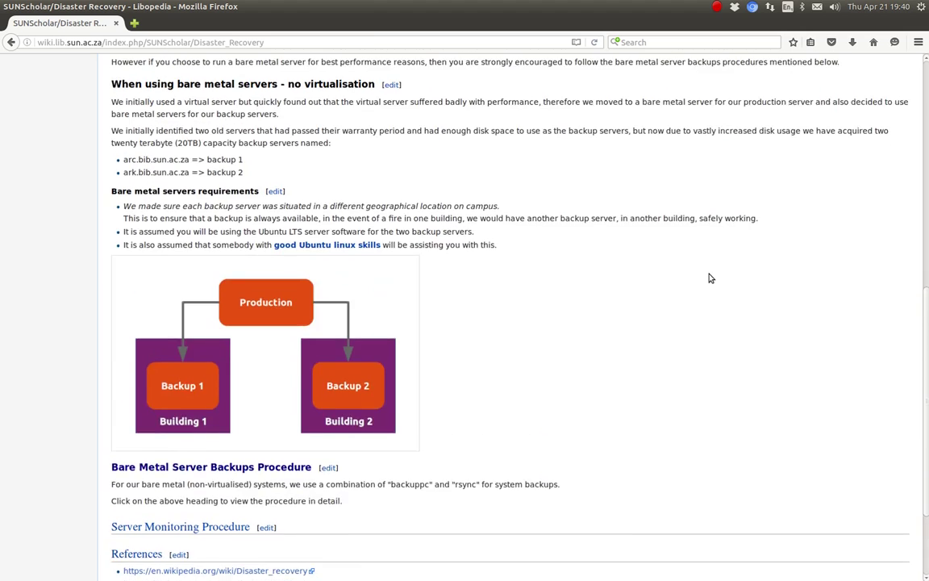
{"action": "scroll", "coordinate": [709, 278], "scroll_direction": "up", "scroll_amount": 3}
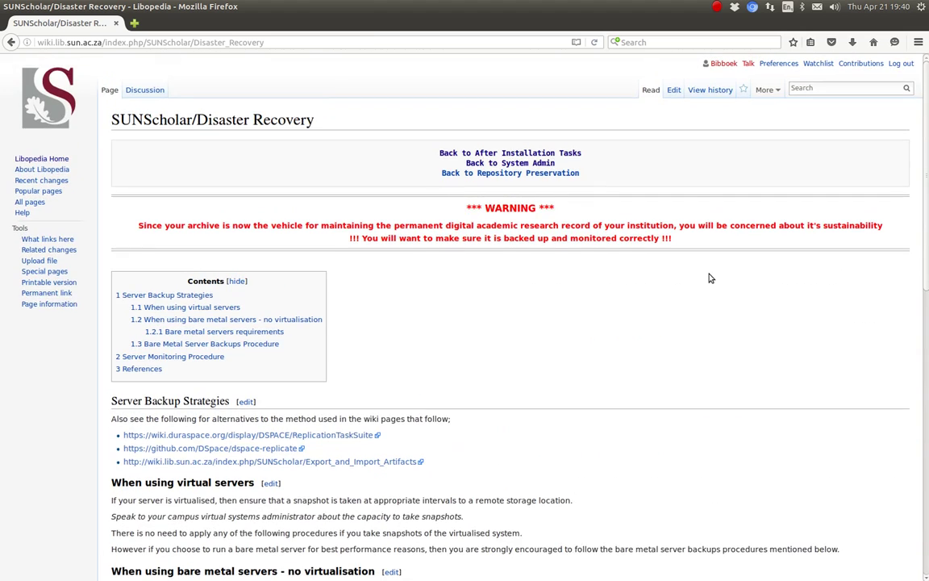
{"action": "scroll", "coordinate": [709, 278], "scroll_direction": "down", "scroll_amount": 7}
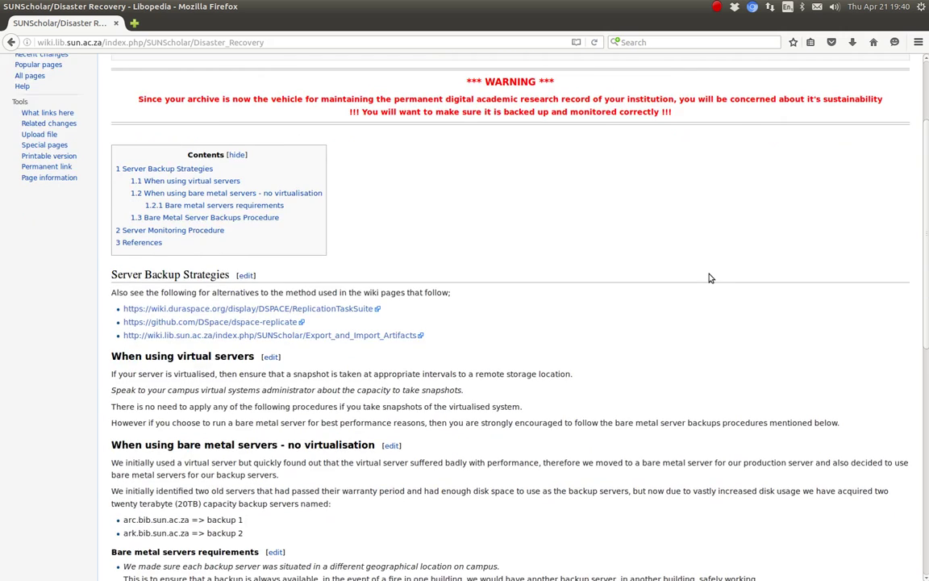
{"action": "scroll", "coordinate": [710, 279], "scroll_direction": "down", "scroll_amount": 4}
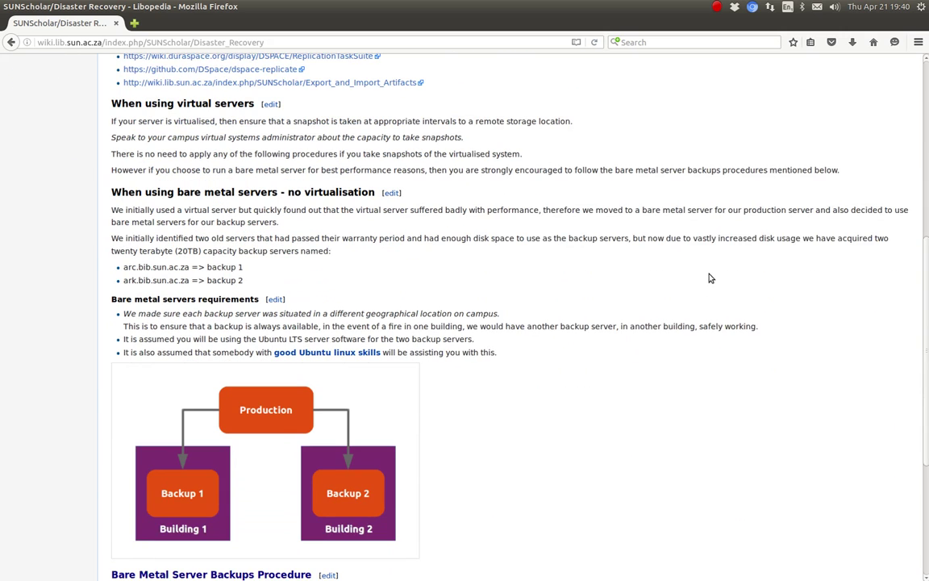
{"action": "scroll", "coordinate": [710, 278], "scroll_direction": "down", "scroll_amount": 4}
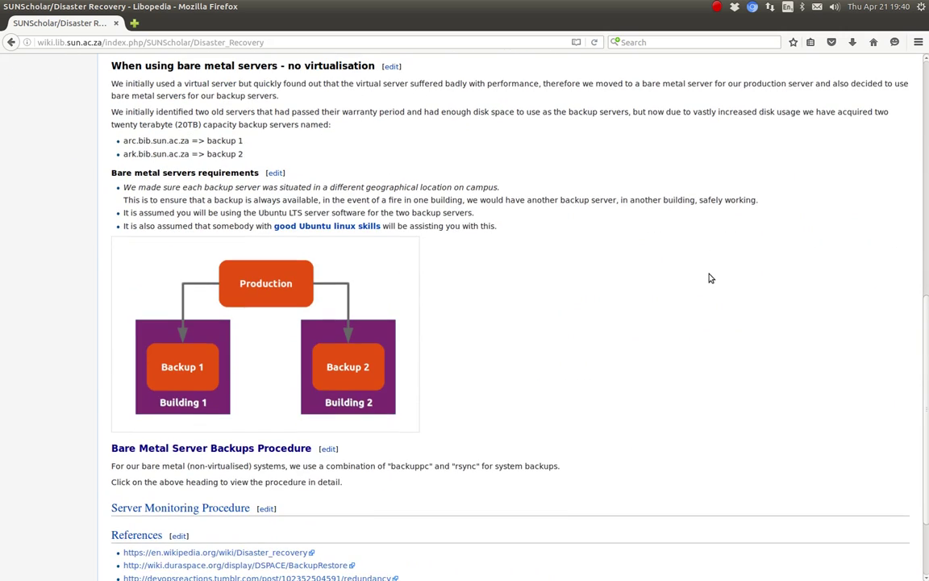
{"action": "scroll", "coordinate": [710, 278], "scroll_direction": "down", "scroll_amount": 3}
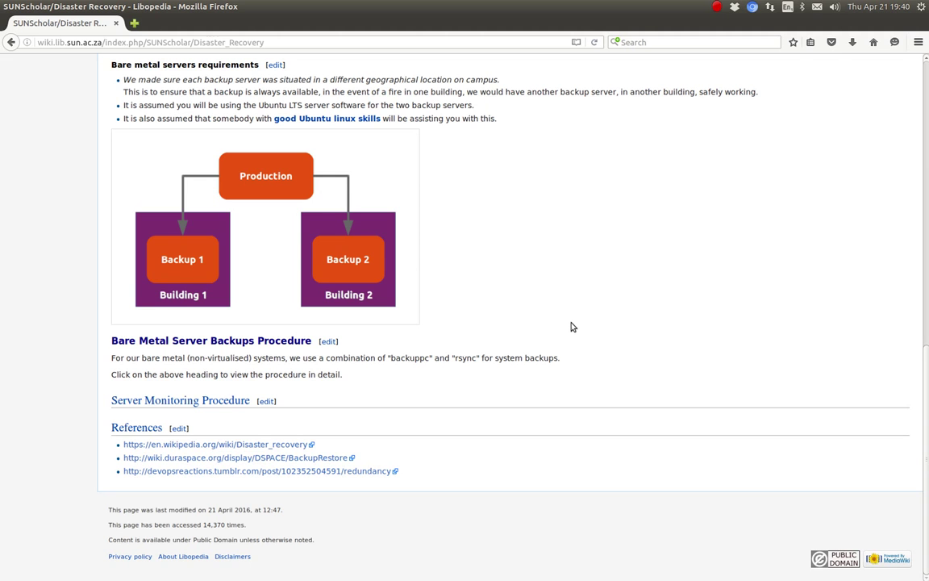
Review the bare-metal server requirements and references, then bring up the recorder to stop recording.
{"action": "scroll", "coordinate": [571, 326], "scroll_direction": "up", "scroll_amount": 4}
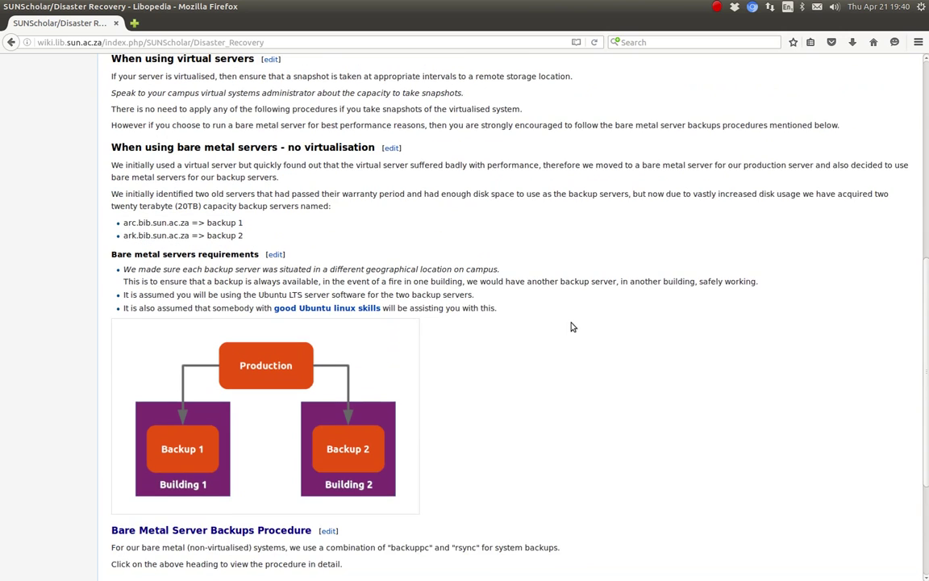
{"action": "scroll", "coordinate": [571, 326], "scroll_direction": "up", "scroll_amount": 8}
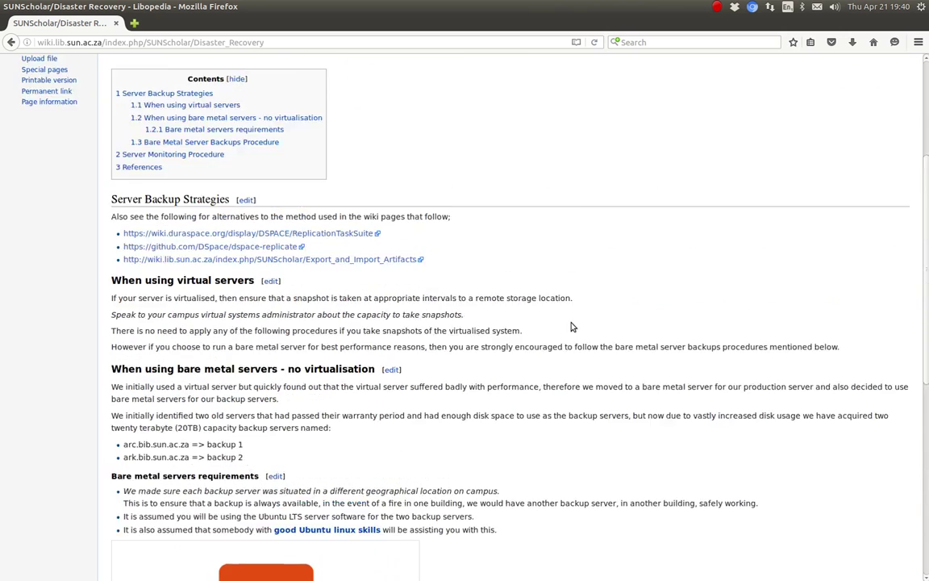
{"action": "scroll", "coordinate": [571, 327], "scroll_direction": "down", "scroll_amount": 9}
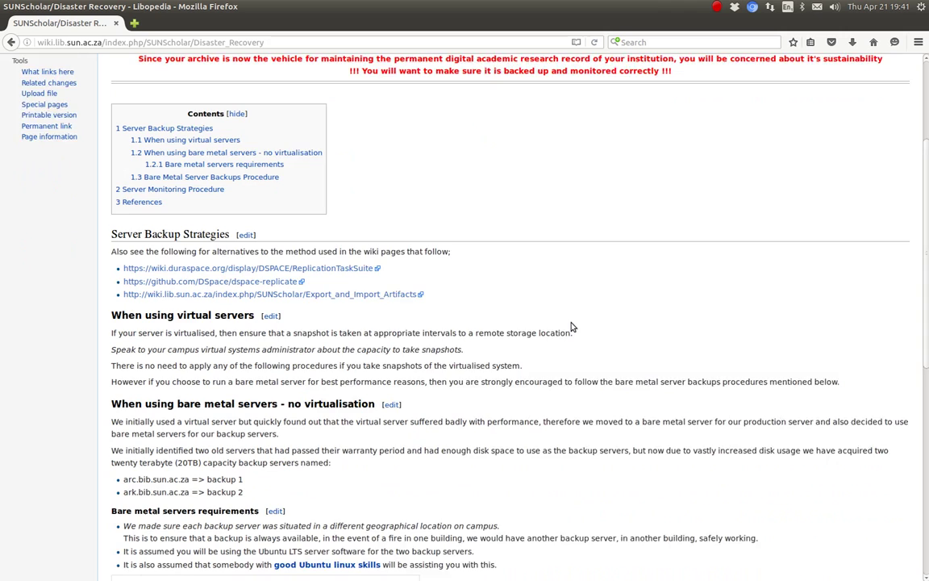
{"action": "scroll", "coordinate": [571, 327], "scroll_direction": "down", "scroll_amount": 3}
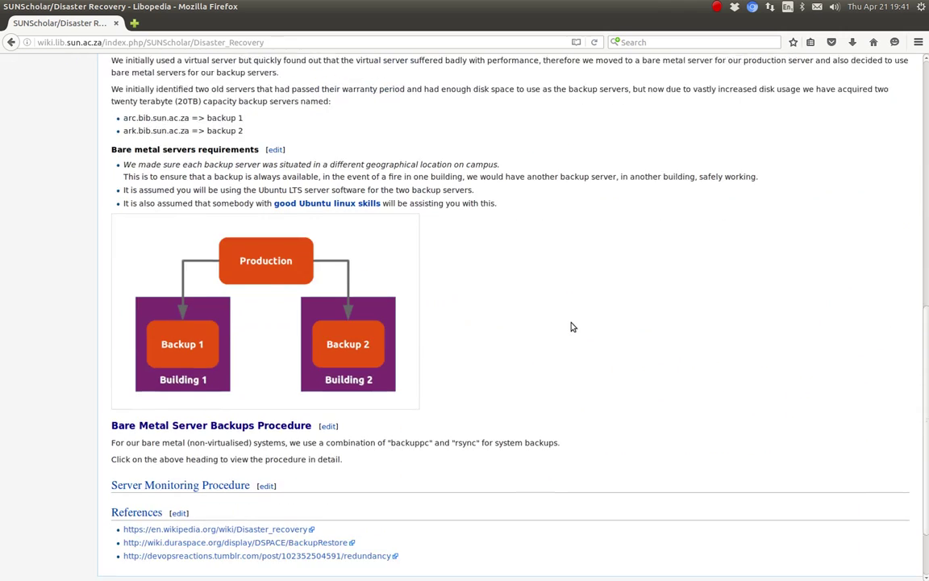
{"action": "scroll", "coordinate": [571, 327], "scroll_direction": "up", "scroll_amount": 3}
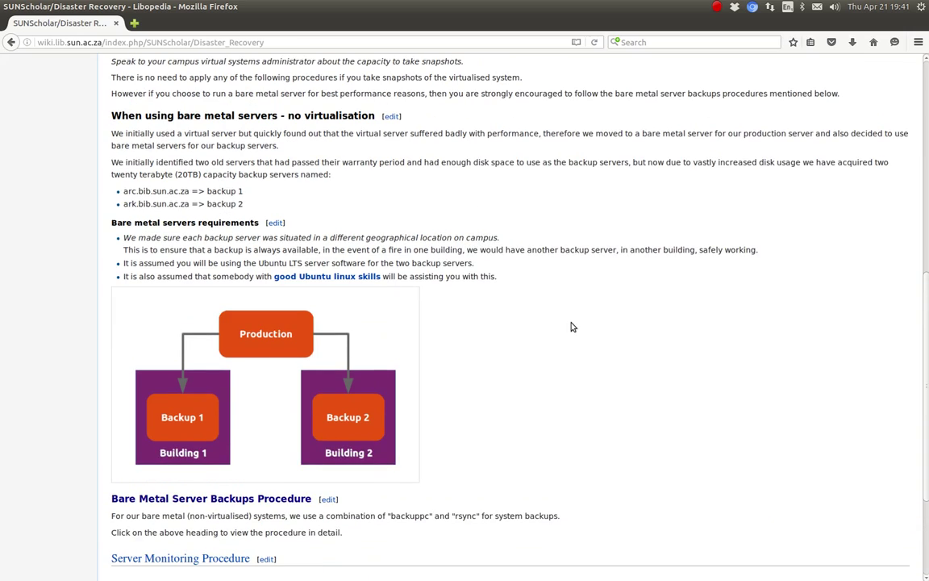
{"action": "scroll", "coordinate": [571, 327], "scroll_direction": "up", "scroll_amount": 3}
{"action": "scroll", "coordinate": [571, 327], "scroll_direction": "down", "scroll_amount": 3}
{"action": "scroll", "coordinate": [571, 327], "scroll_direction": "down", "scroll_amount": 2}
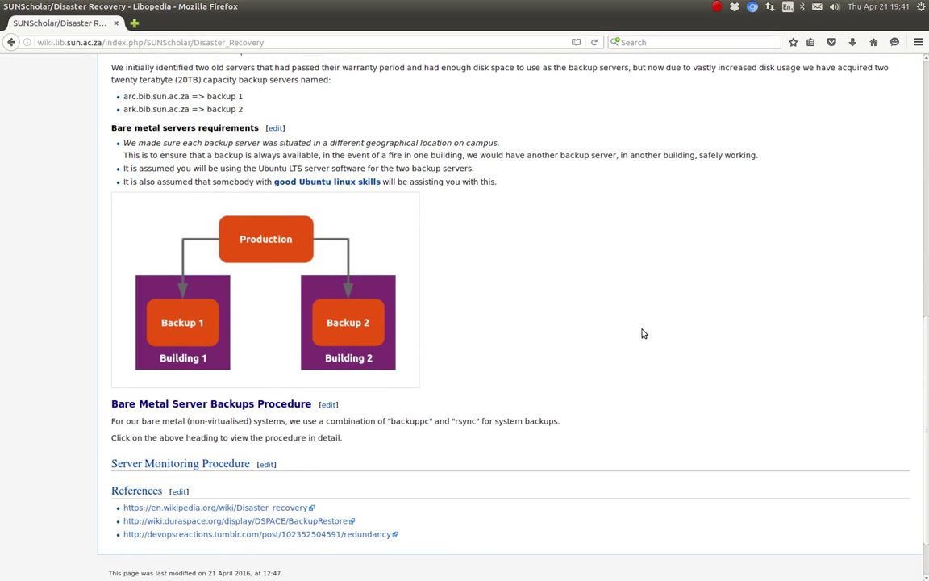
{"action": "scroll", "coordinate": [642, 333], "scroll_direction": "up", "scroll_amount": 10}
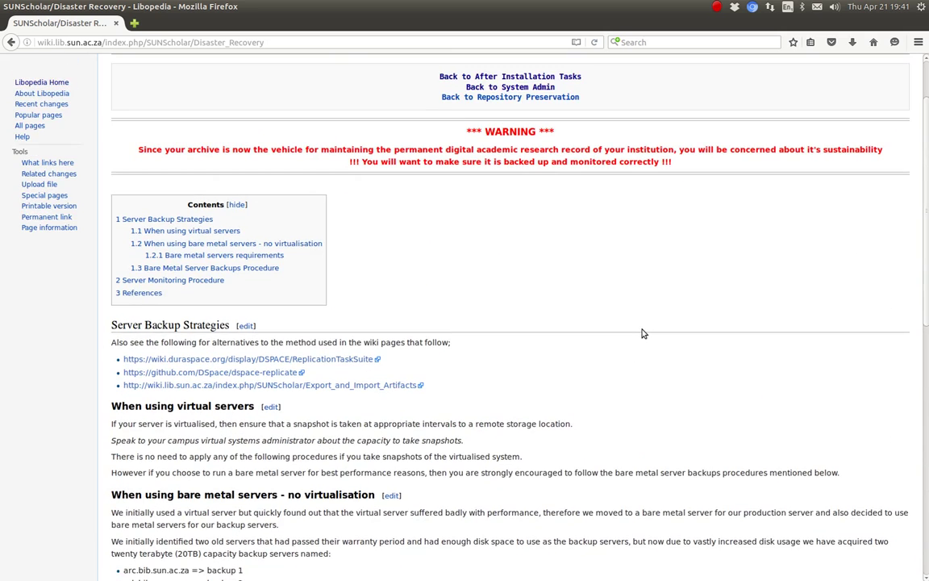
{"action": "scroll", "coordinate": [642, 333], "scroll_direction": "up", "scroll_amount": 2}
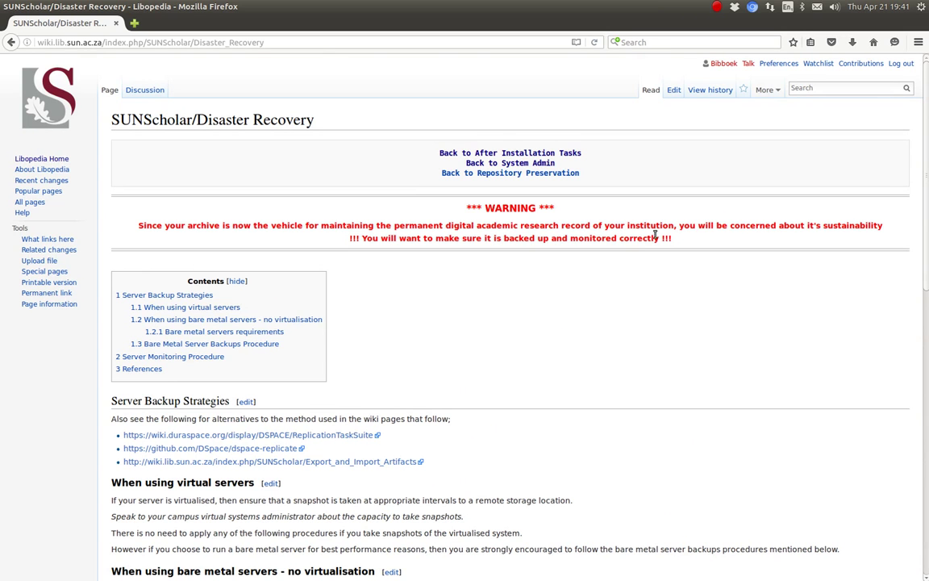
{"action": "left_click", "coordinate": [717, 8]}
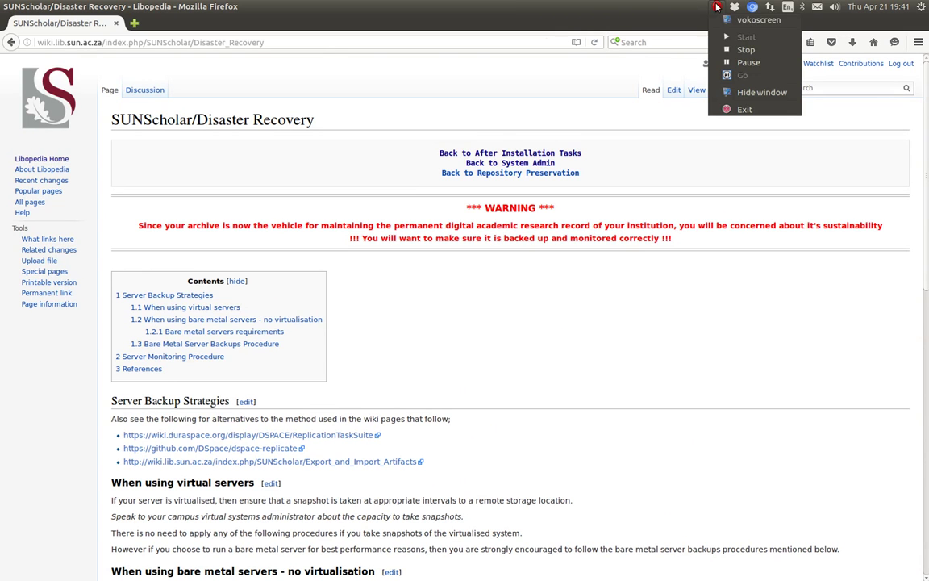